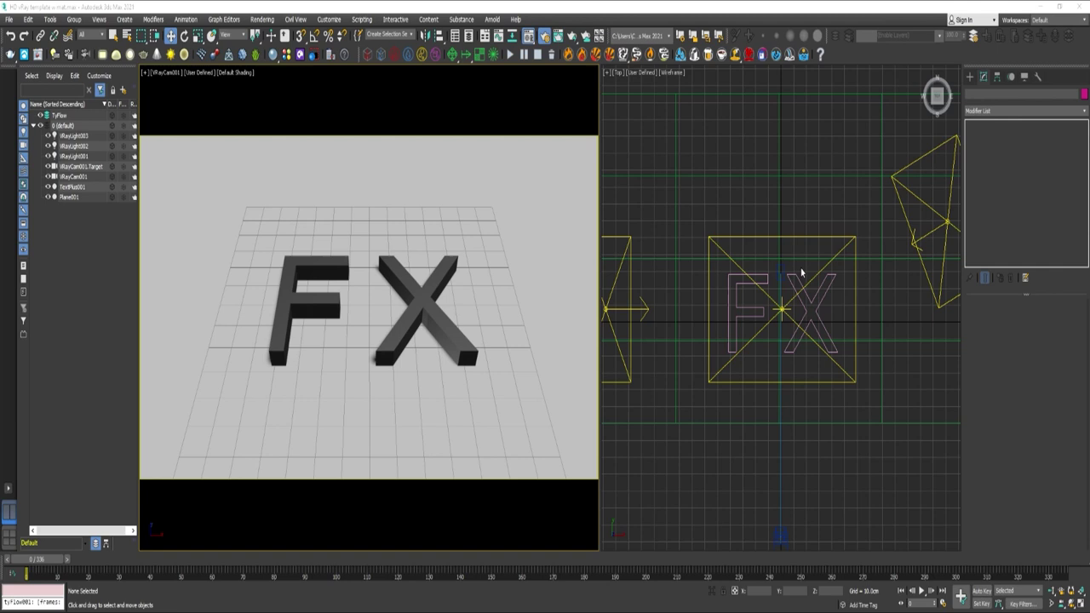
- Hide the 0 (default) layer and select the TyFlow layer
left_click(645, 498)
left_click(39, 125)
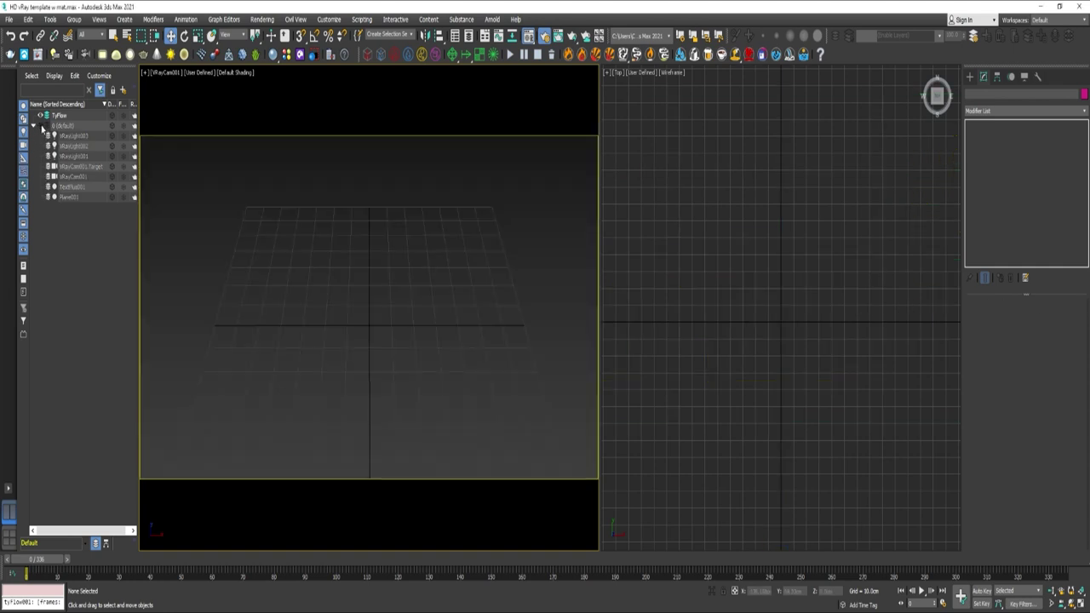
left_click(53, 115)
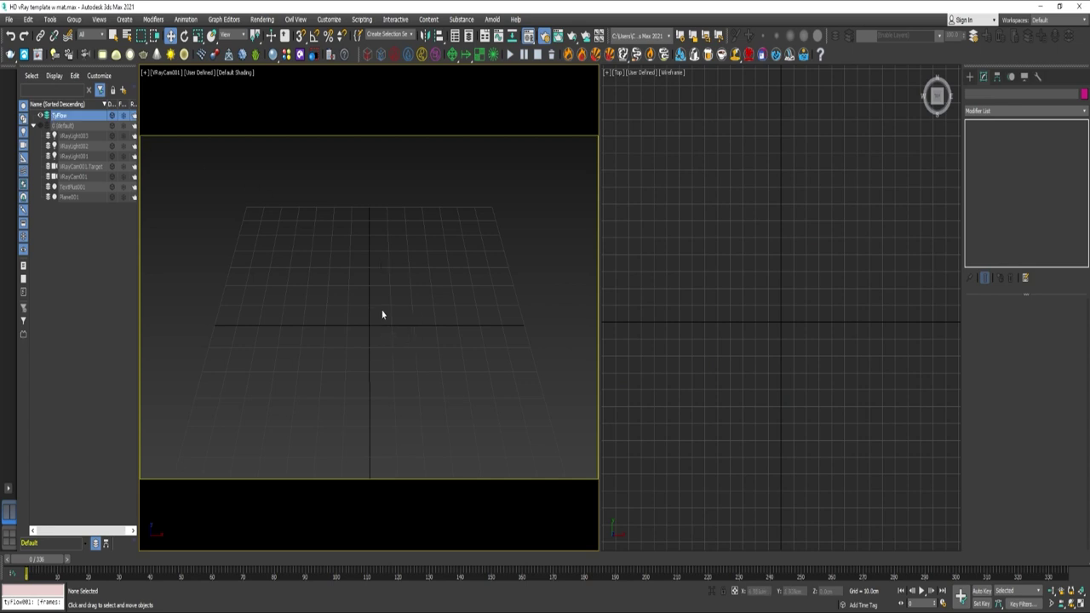
- Switch the camera viewport to Perspective and create an upright capsule near the grid centre, about 1.9 cm in radius and 35 cm high
key("p")
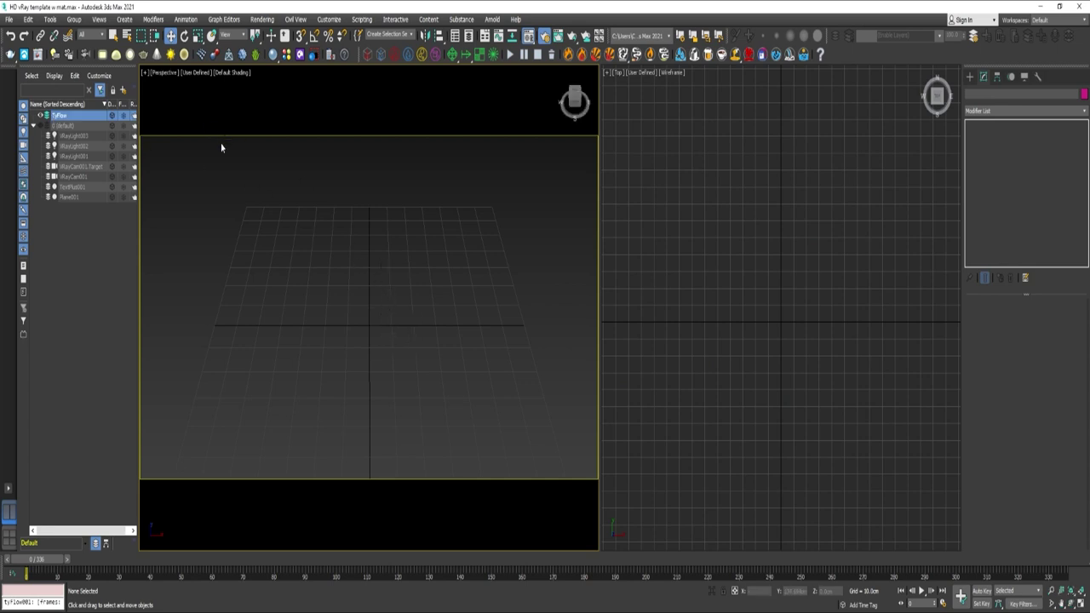
middle_click_drag(332, 275, 340, 258)
scroll(370, 304, "up", 3)
mouse_move(370, 304)
middle_mouse_down("alt")
mouse_move(362, 286)
mouse_move(372, 285)
middle_mouse_up("alt")
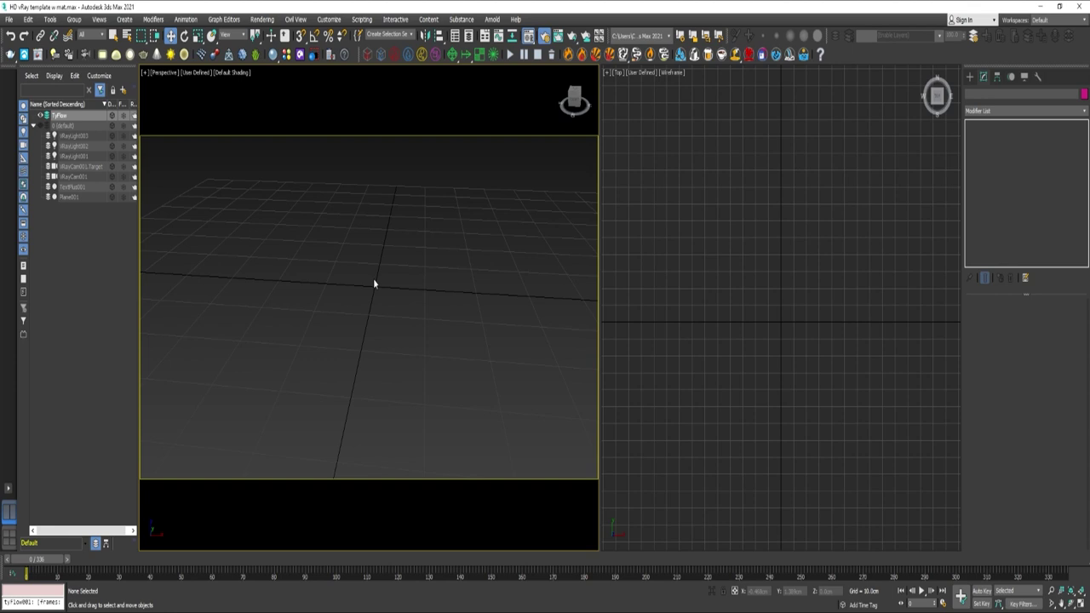
left_click(124, 19)
mouse_move(141, 53)
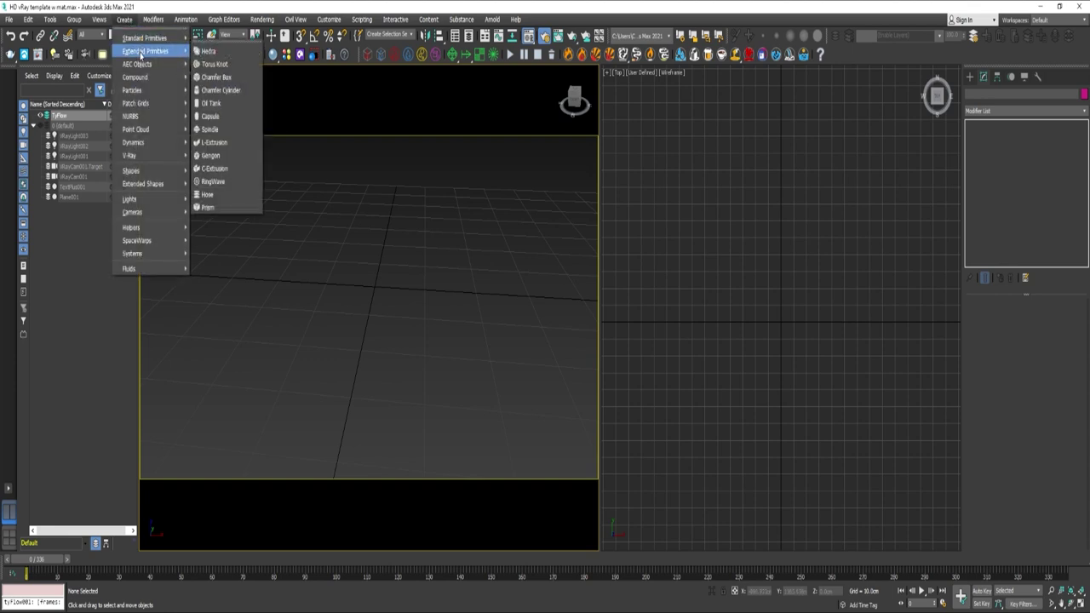
left_click(210, 115)
mouse_move(375, 289)
left_mouse_down()
mouse_move(380, 267)
mouse_move(371, 278)
left_mouse_up()
left_click(348, 79)
middle_click_drag(391, 157, 397, 291)
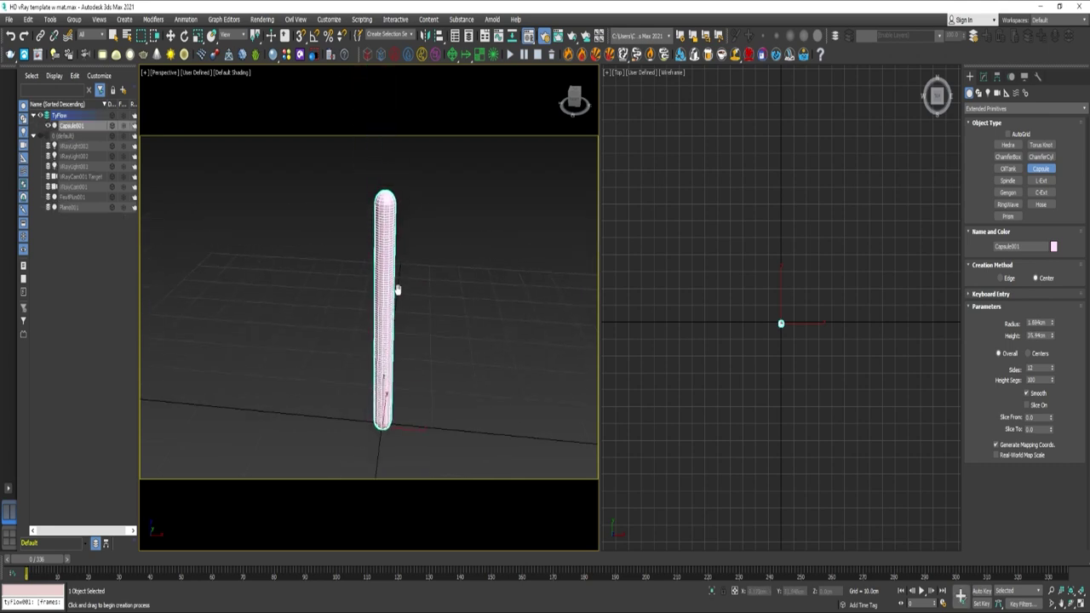
- Rotate the capsule 90 degrees about the Y axis so it lies horizontally
key("e")
key("a")
left_click_drag(405, 293, 431, 331)
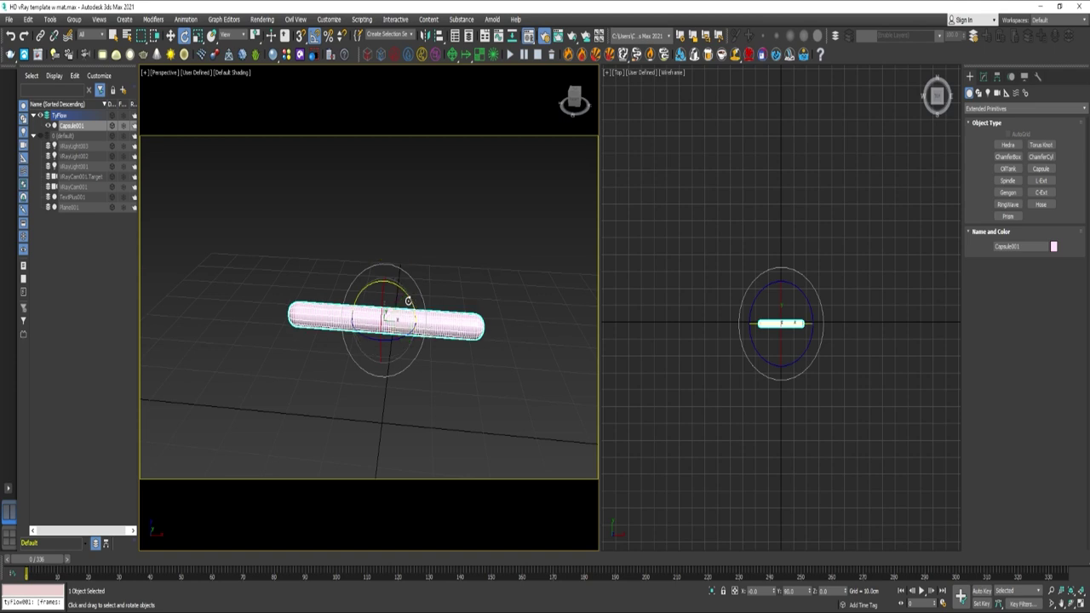
middle_click_drag(409, 301, 370, 317, "alt")
key("1")
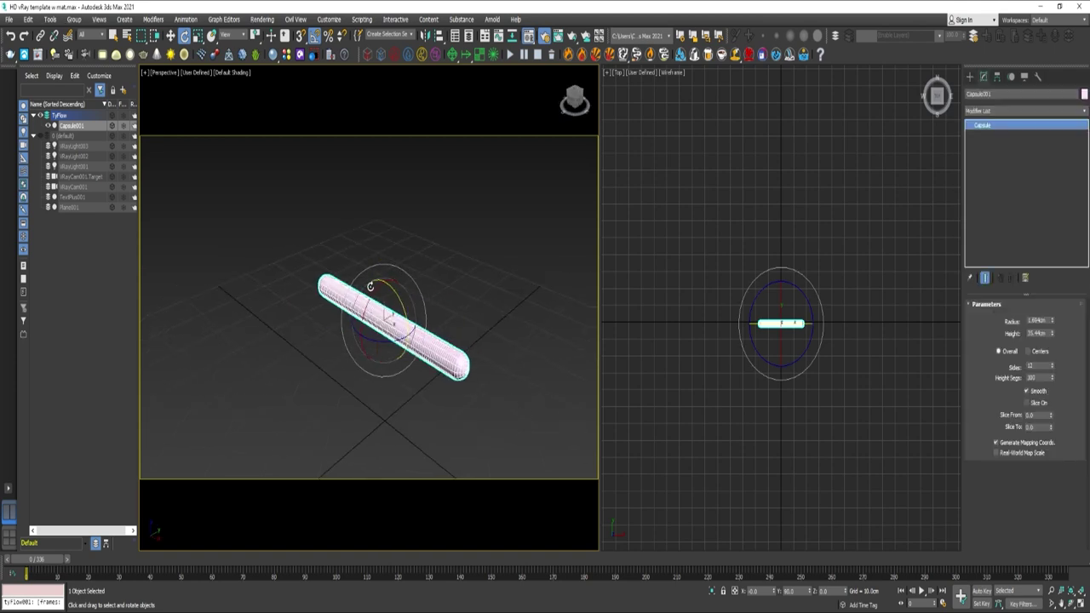
- Lower the horizontal capsule along Z until it sits just above the grid, at about 2.4 cm
key("w")
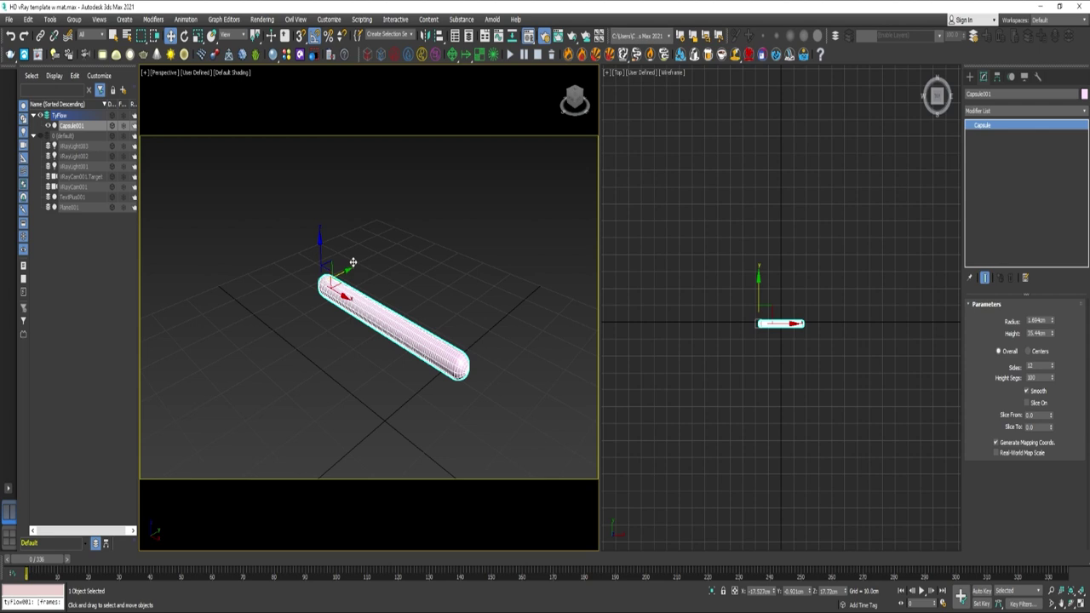
left_click_drag(323, 242, 342, 308)
middle_click_drag(367, 341, 397, 315, "alt")
left_click_drag(299, 361, 301, 367)
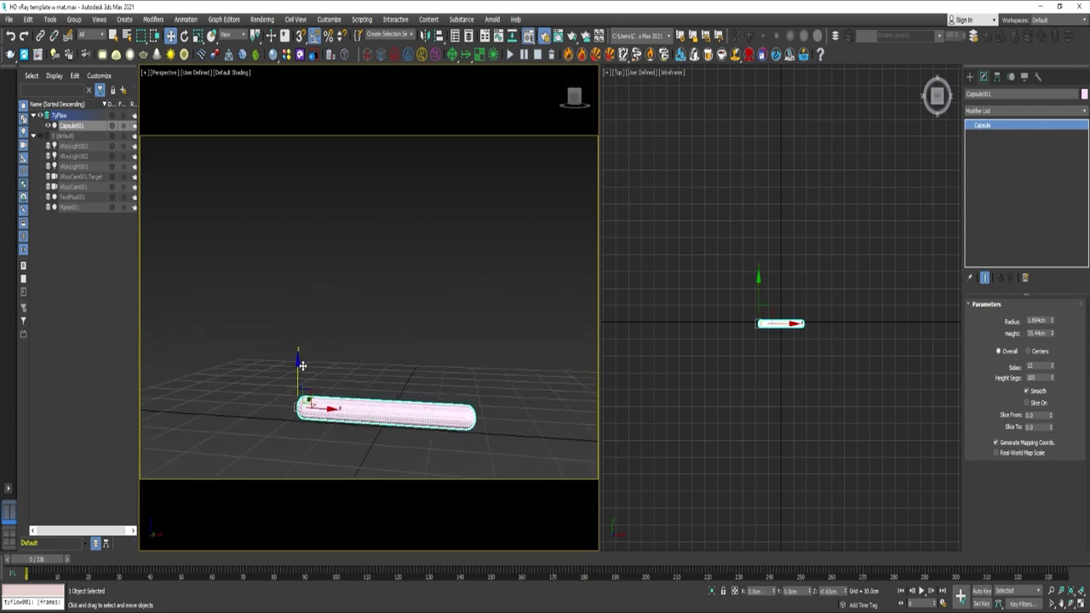
middle_click_drag(393, 419, 405, 343, "alt")
scroll(406, 343, "up", 2)
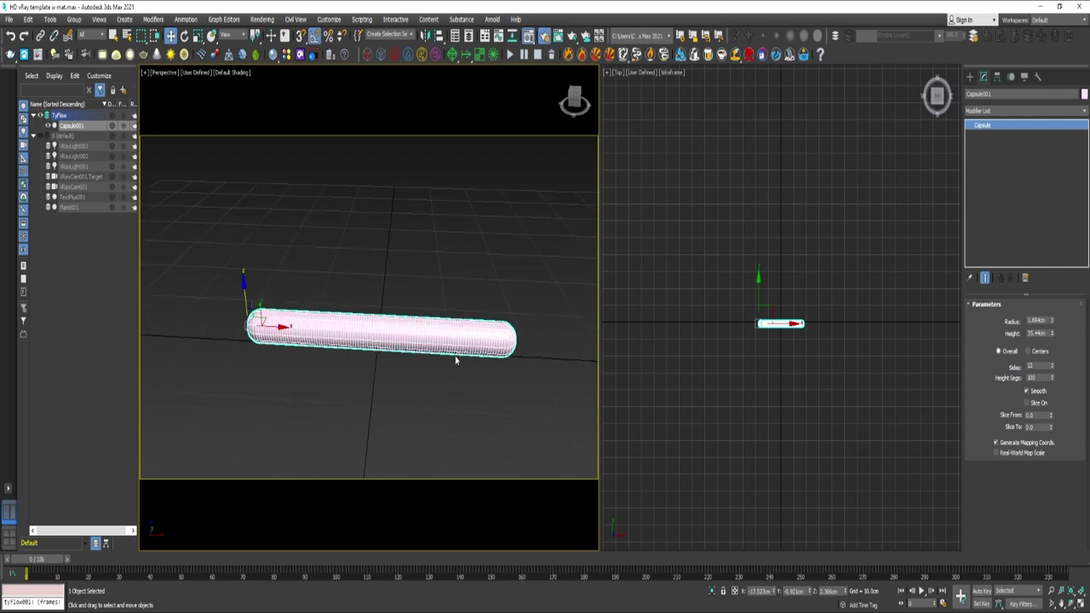
scroll(455, 360, "up", 3)
scroll(468, 293, "down", 3)
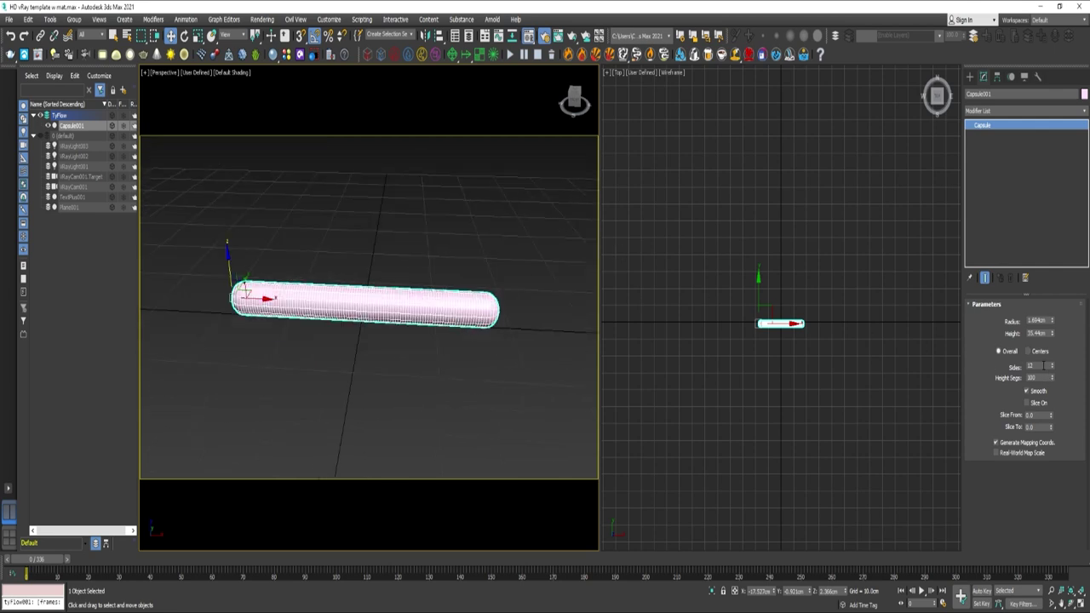
- Set the capsule to 20 sides, reduce its radius slightly and shorten its height to about 31 cm
double_click(1044, 366)
type("30")
key("Return")
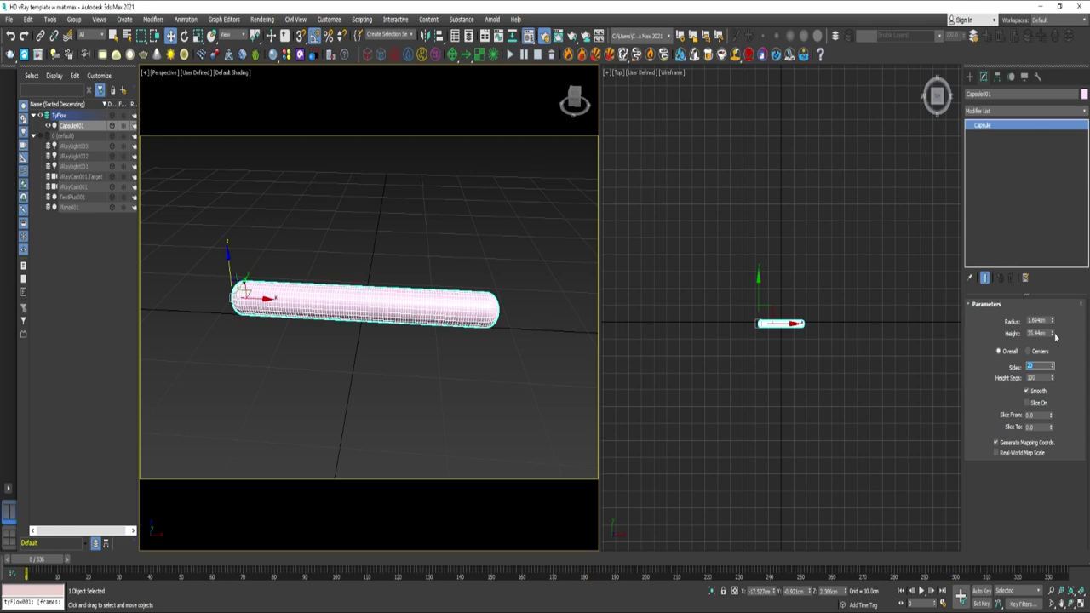
left_click_drag(1054, 321, 1054, 343)
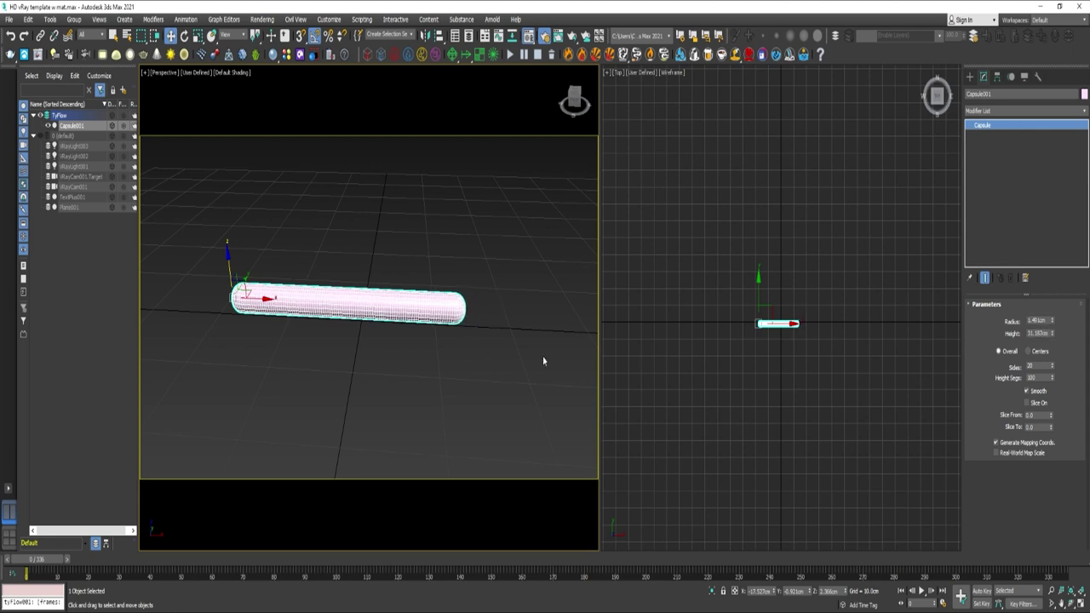
- Add an Edit Poly modifier to the capsule and select the single vertex at the tip of its +X end
middle_click_drag(468, 331, 450, 318)
left_click(1022, 112)
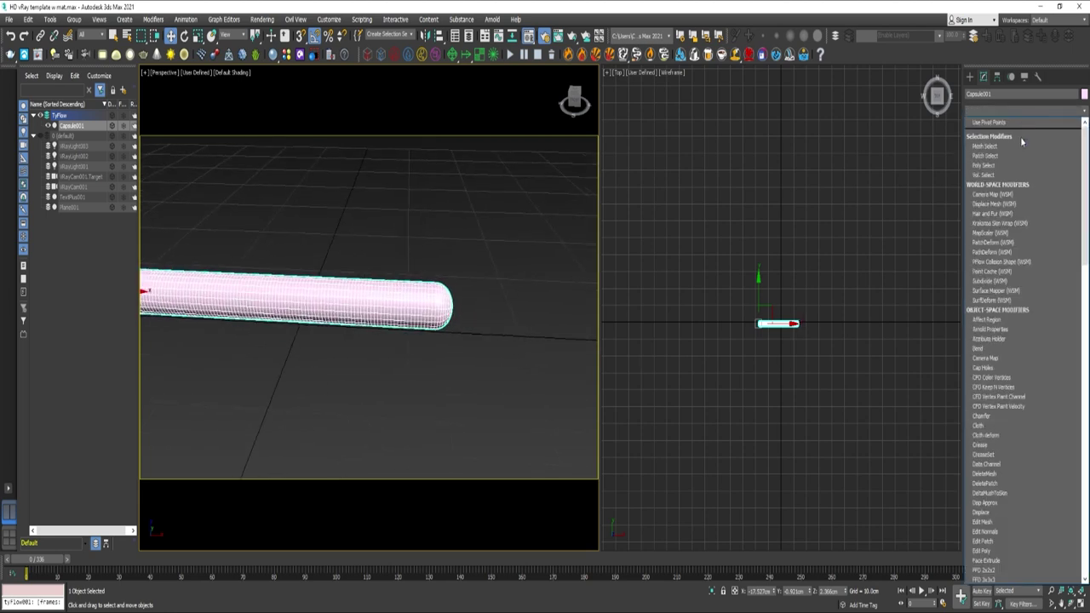
left_click(998, 551)
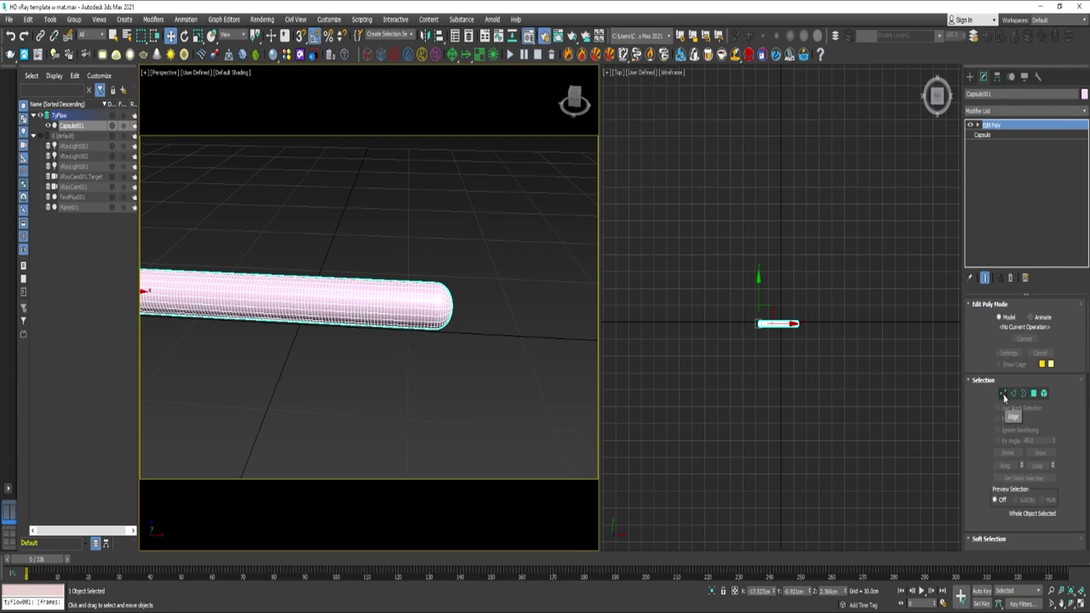
middle_click_drag(499, 345, 475, 338, "alt")
scroll(475, 338, "up", 5)
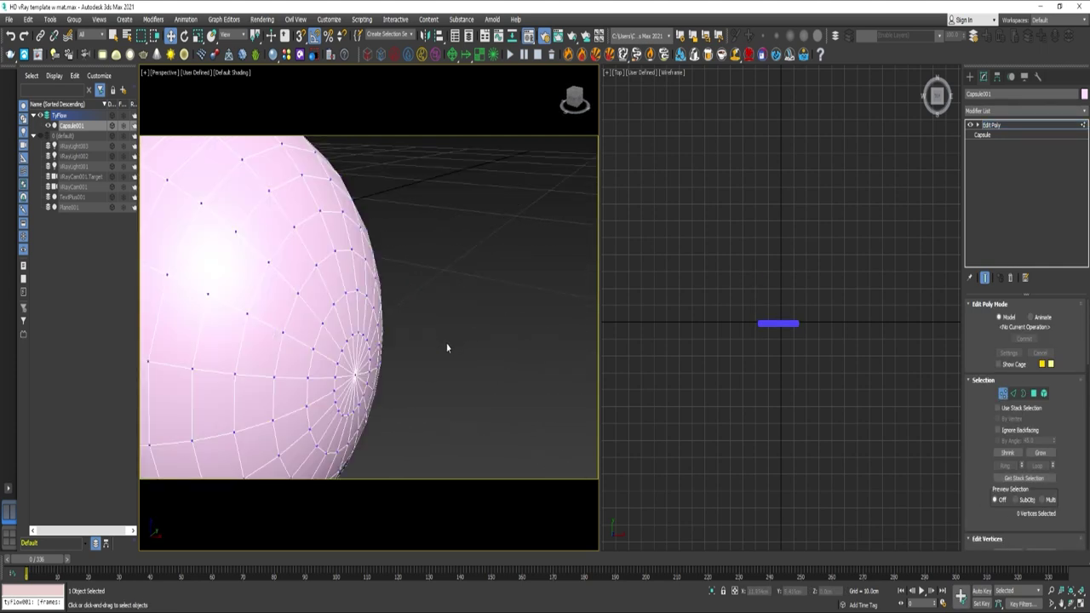
left_click(357, 377)
middle_click_drag(401, 380, 423, 367, "alt")
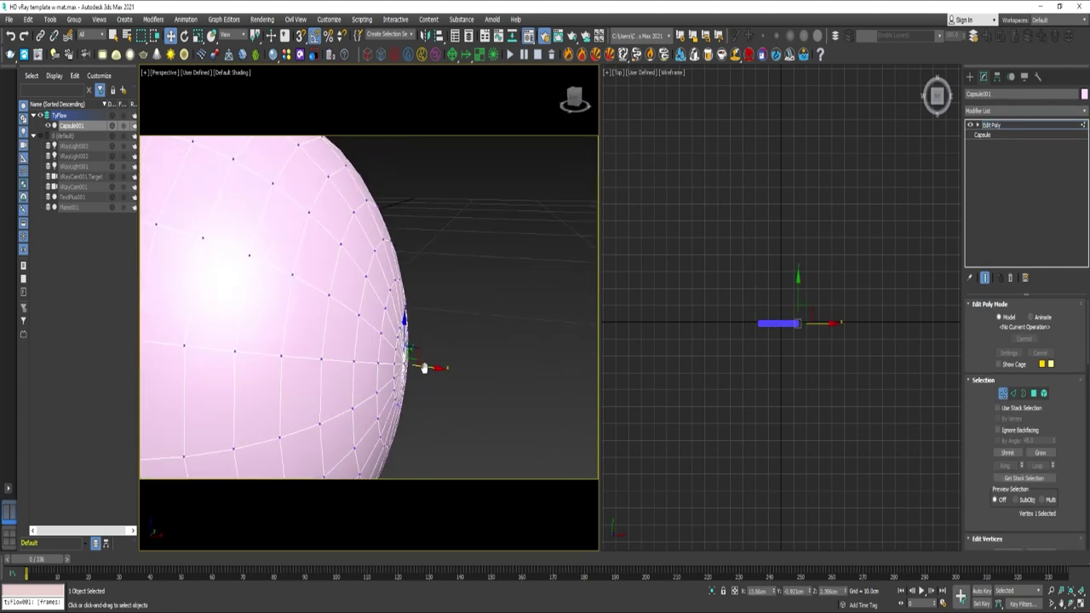
- Enable soft selection for the vertices of the capsule's +X end and reduce the falloff to about 12.8 cm
scroll(424, 368, "down", 5)
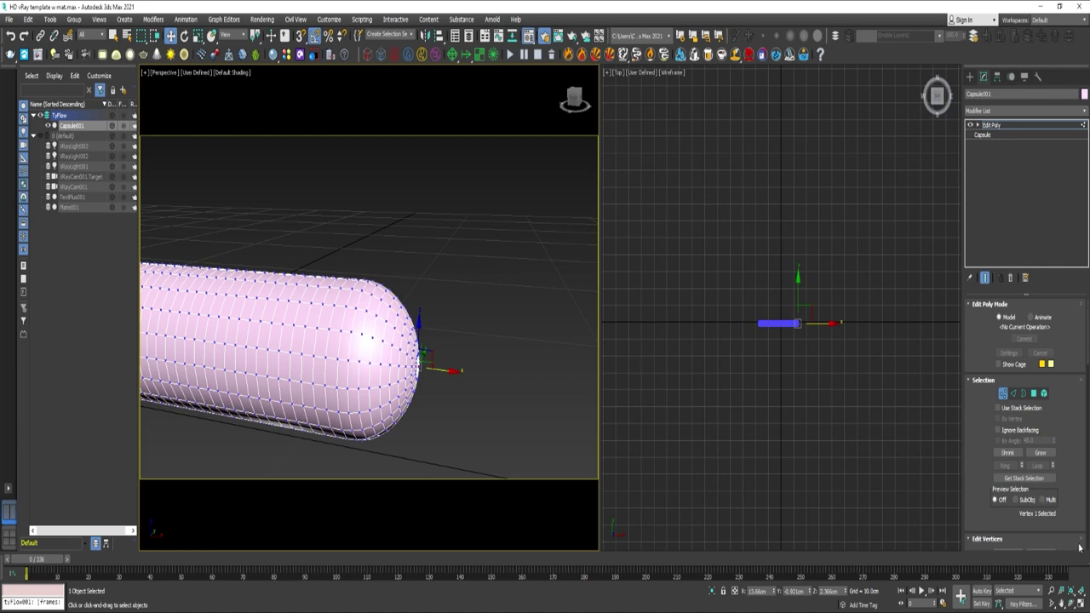
scroll(1075, 537, "down", 10)
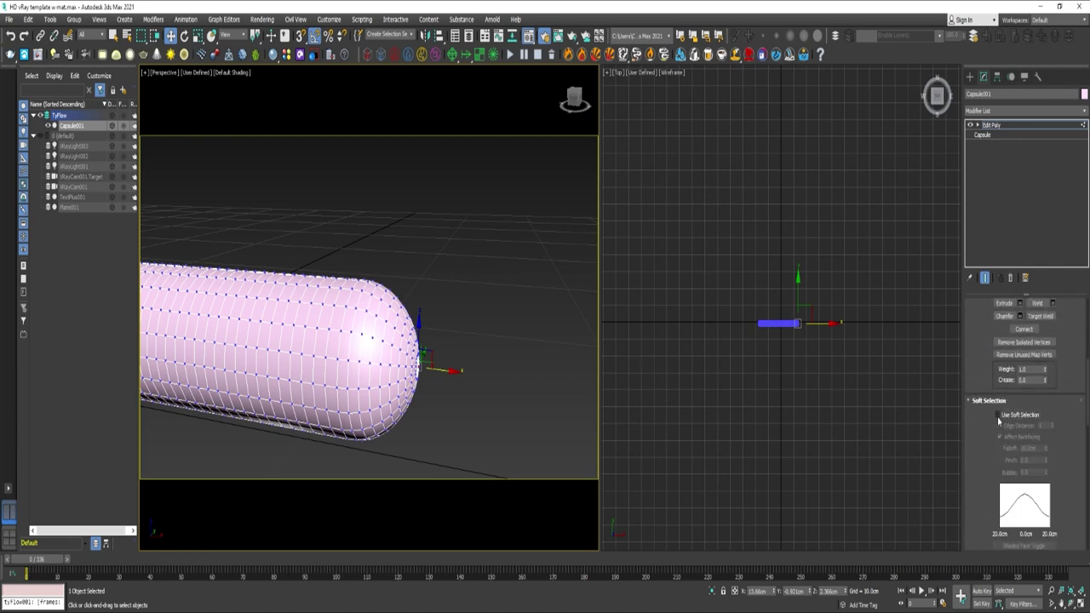
left_click(998, 415)
scroll(486, 400, "down", 4)
middle_click_drag(388, 388, 315, 369)
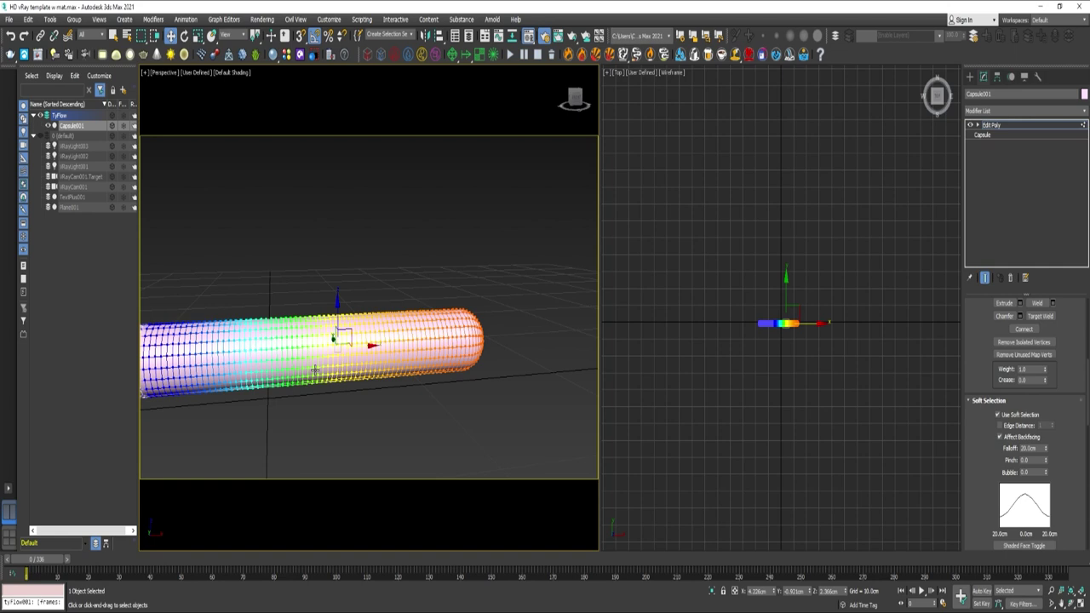
scroll(315, 370, "down", 5)
scroll(316, 358, "up", 3)
middle_click_drag(507, 381, 473, 377, "alt")
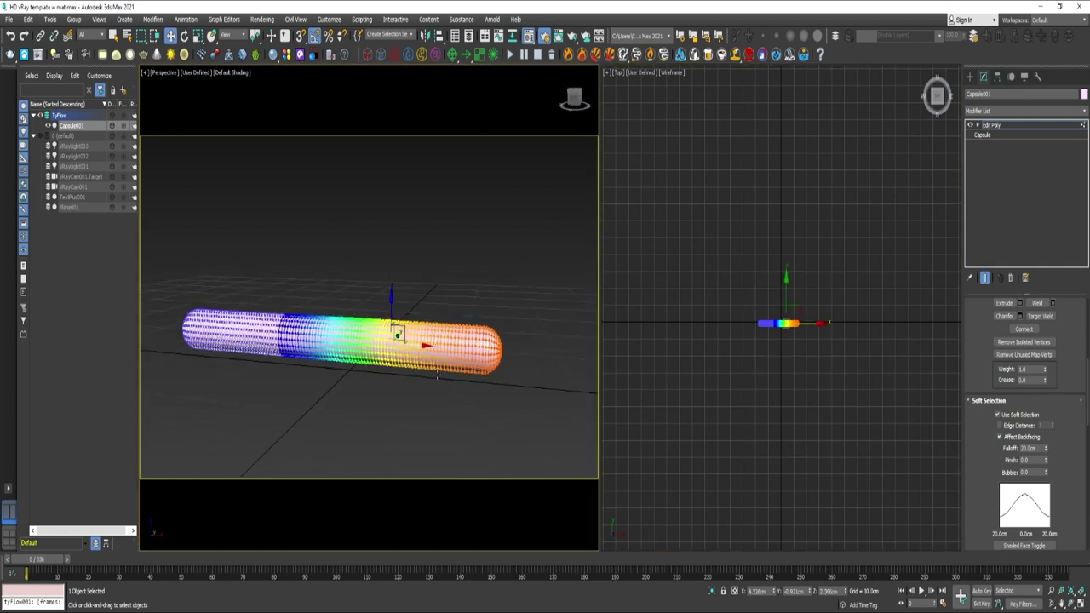
key("r")
middle_click_drag(358, 375, 420, 357, "alt")
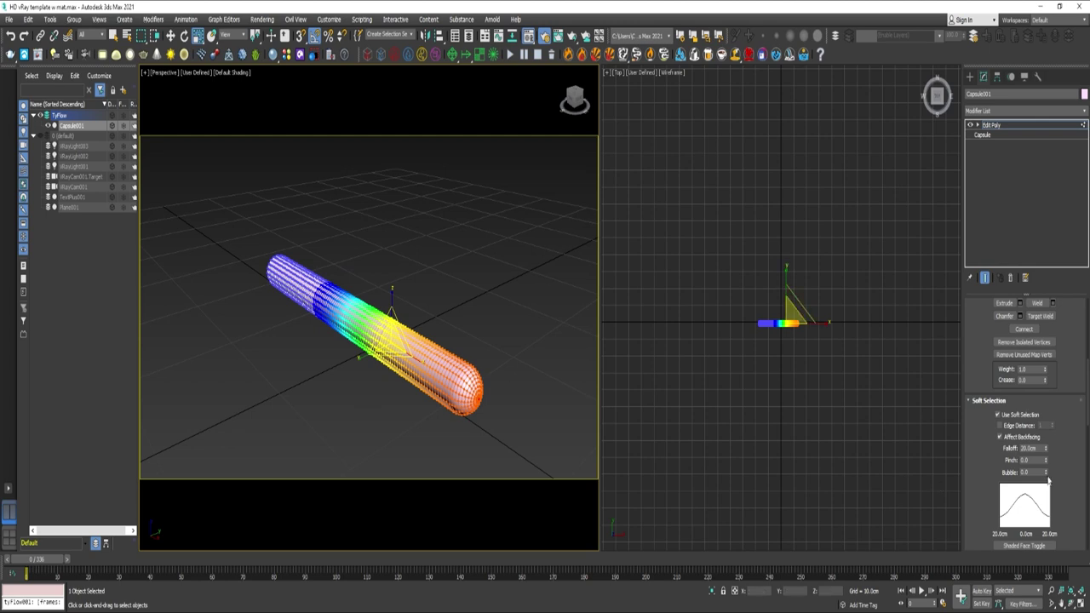
left_click_drag(1046, 449, 1046, 466)
- Scale down the soft-selected vertices to taper the capsule's +X end into a narrow tip
middle_click_drag(520, 401, 599, 366, "alt")
scroll(458, 371, "up", 3)
middle_click_drag(457, 371, 387, 347, "alt")
left_click_drag(387, 346, 411, 376)
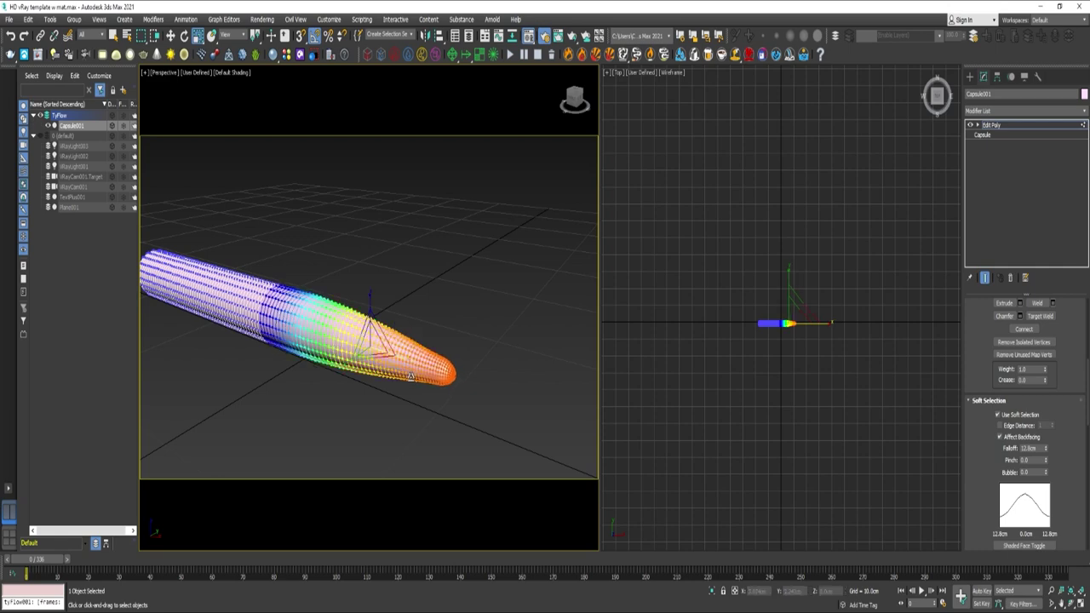
left_click_drag(362, 335, 367, 349)
middle_click_drag(366, 348, 465, 338, "alt")
- Select the vertices at the capsule's -X end and scale them down to form a matching taper
left_click(275, 333)
middle_click_drag(401, 362, 357, 349, "alt")
left_click_drag(341, 353, 316, 377)
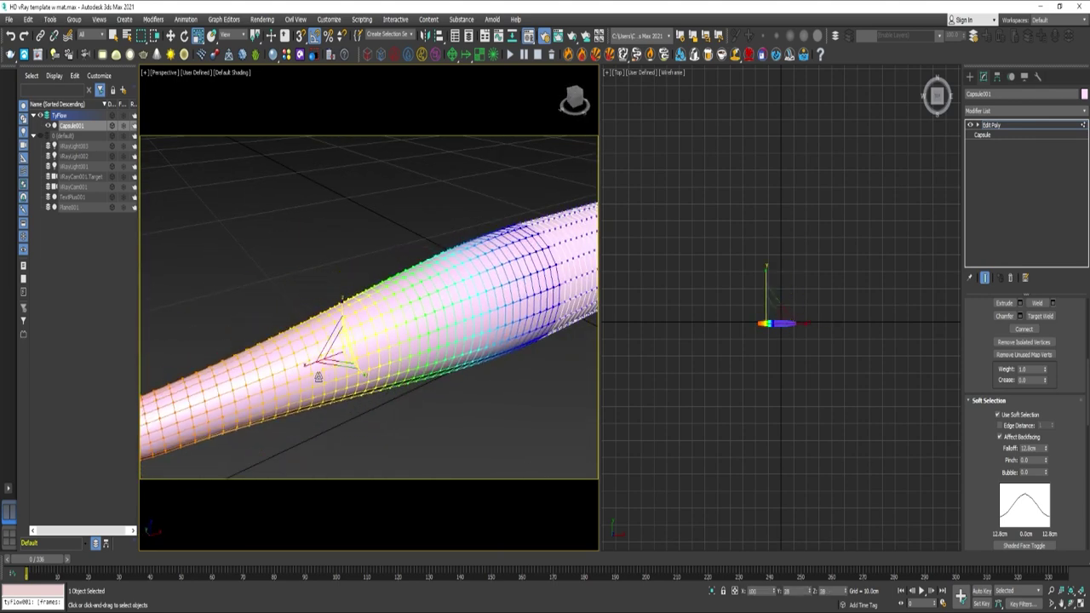
key("z")
middle_click_drag(316, 377, 328, 345, "alt")
- Select the vertices around the capsule's middle and scale them along X to stretch the body slightly
left_click_drag(311, 345, 353, 292)
scroll(366, 368, "down", 1)
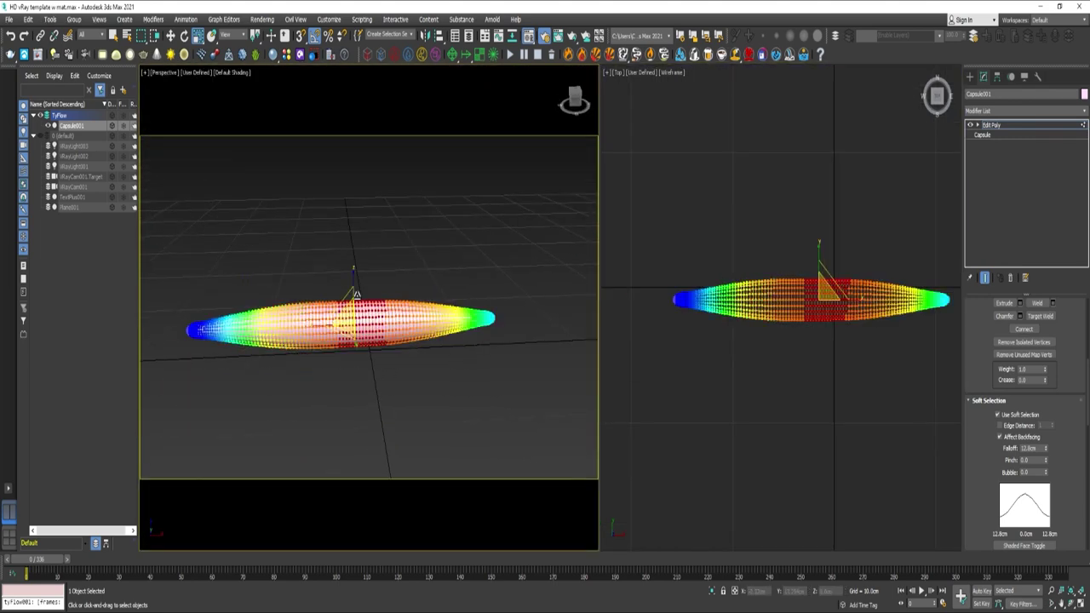
left_click_drag(808, 258, 823, 340)
left_click_drag(334, 324, 298, 324)
key("ctrl+z")
left_click_drag(839, 300, 856, 304)
- Switch the Top viewport to a maximized Front view and finish vertex editing with the capsule deselected
middle_click_drag(682, 317, 848, 463)
scroll(669, 329, "up", 6)
left_click(847, 462)
key("f")
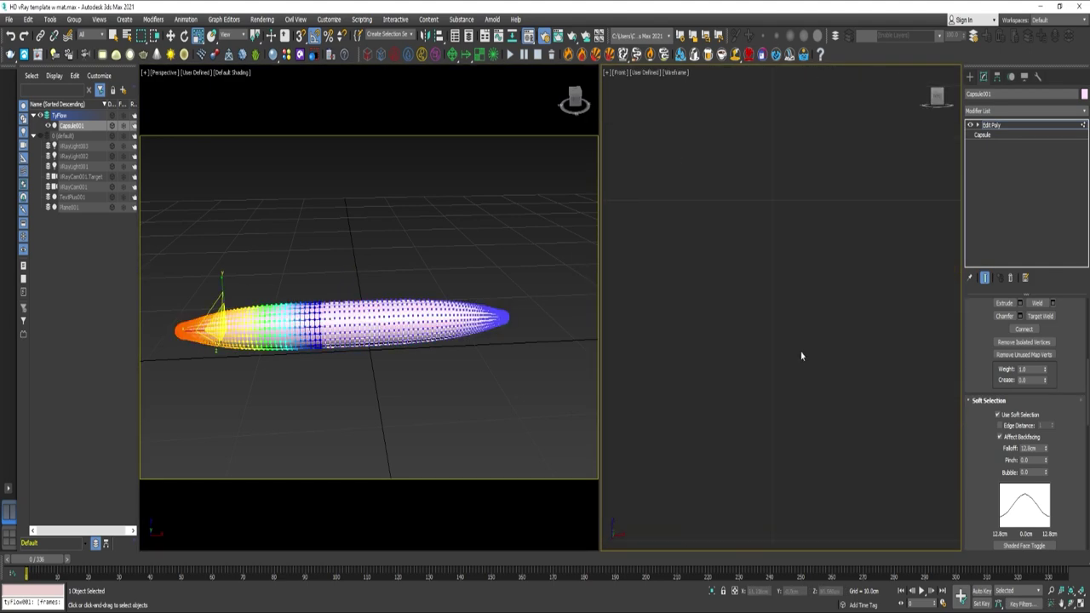
scroll(801, 358, "down", 5)
key("alt+w")
left_click_drag(440, 392, 435, 390)
left_click(486, 266)
scroll(487, 266, "down", 3)
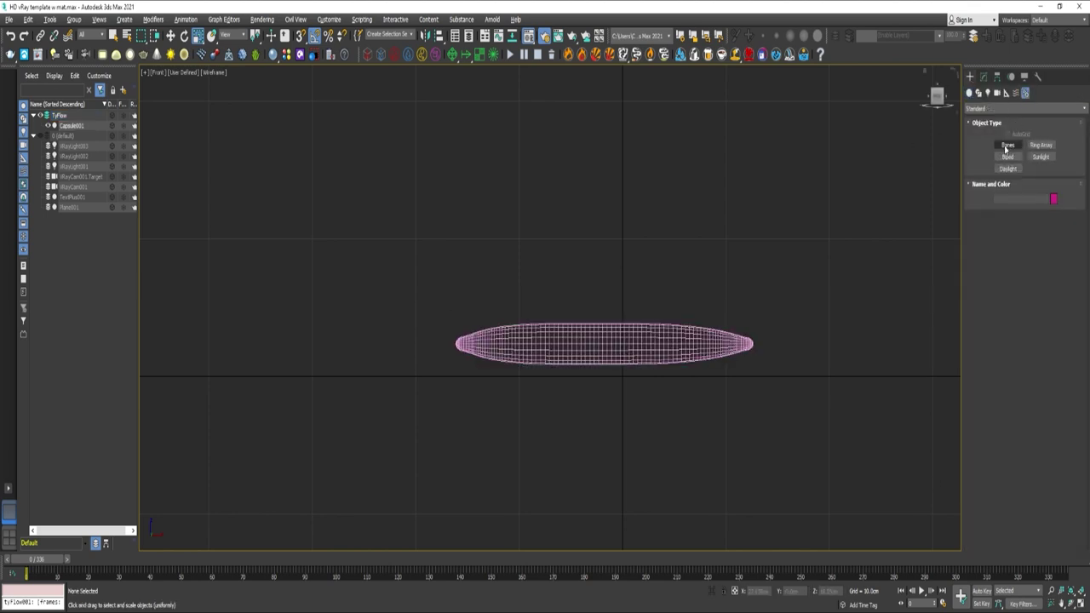
- Create a bone chain along the capsule's axis, with four bones running from its middle to the +X tip
left_click(1007, 146)
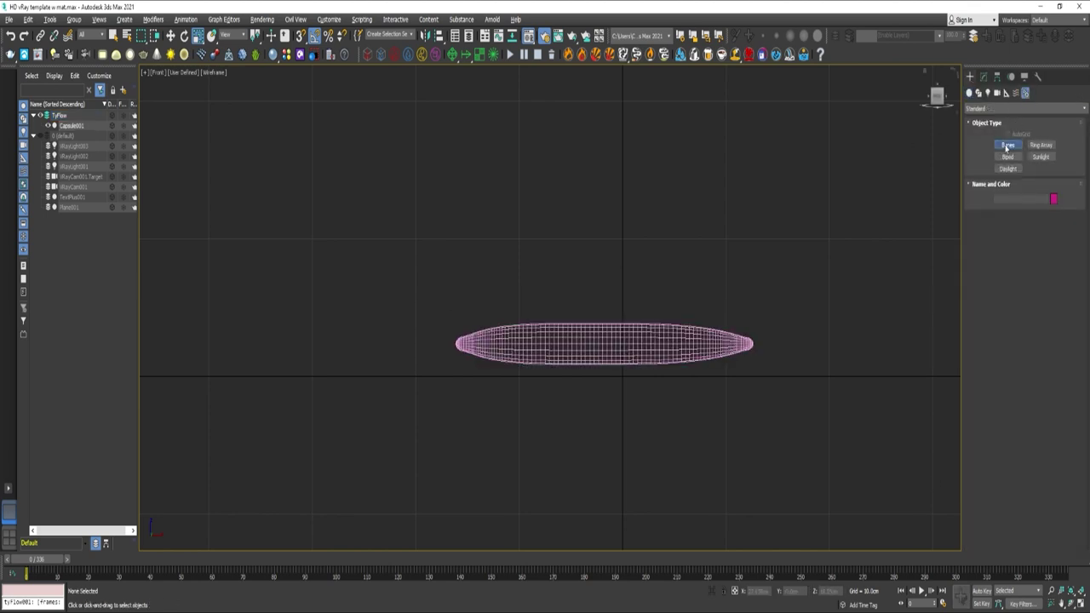
middle_click_drag(511, 349, 432, 343)
left_click(525, 342)
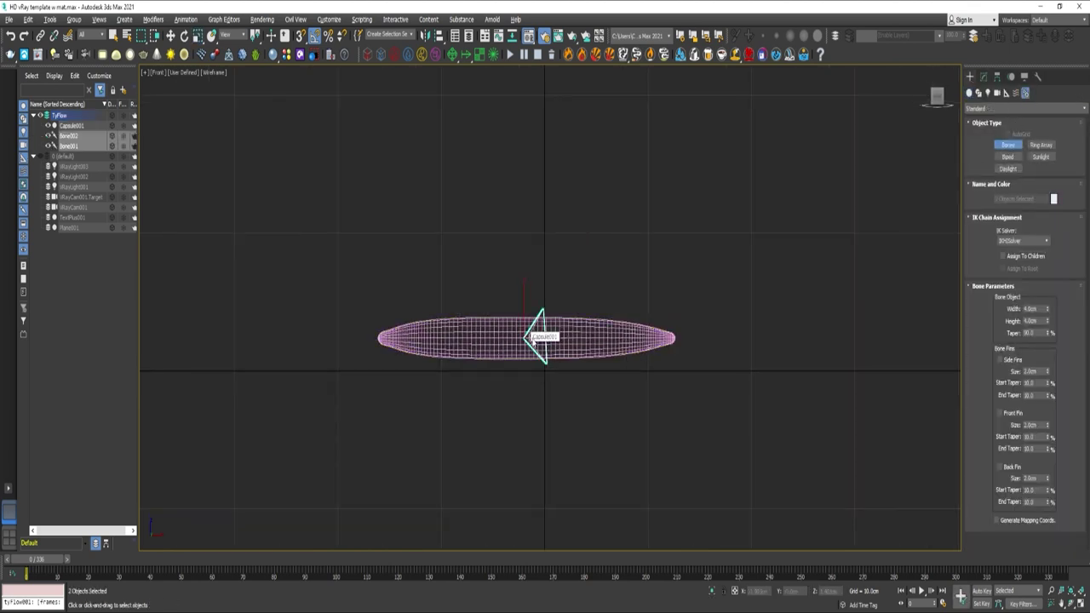
left_click(562, 340)
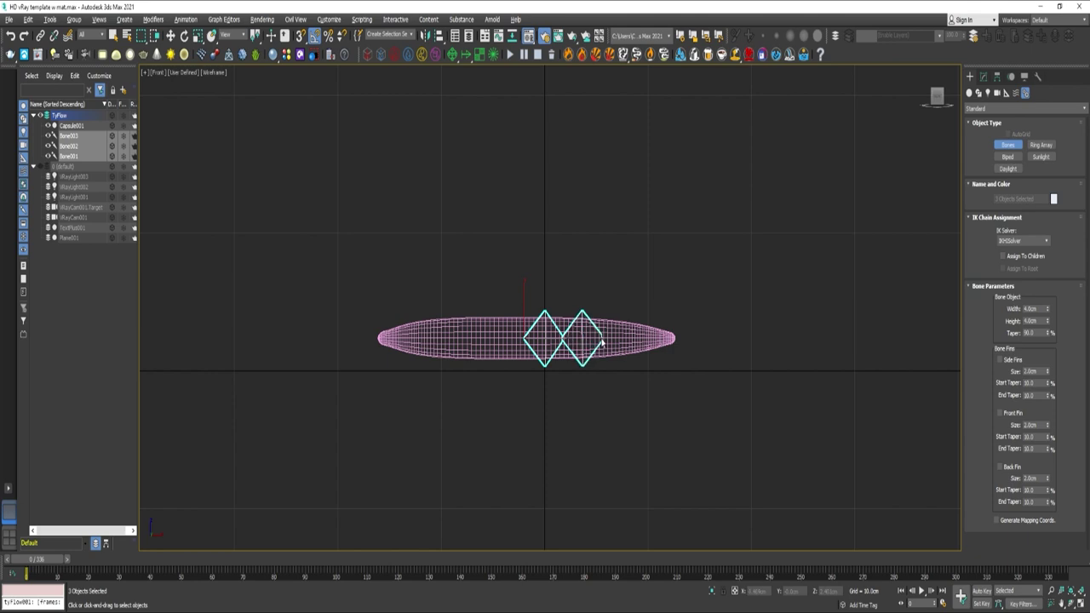
left_click(599, 340)
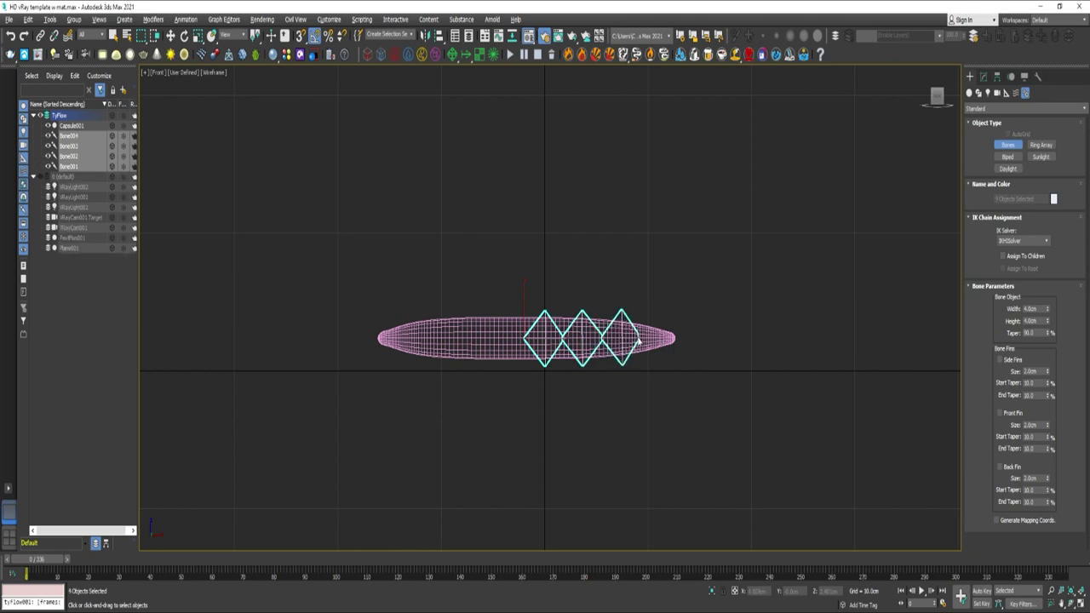
left_click(638, 341)
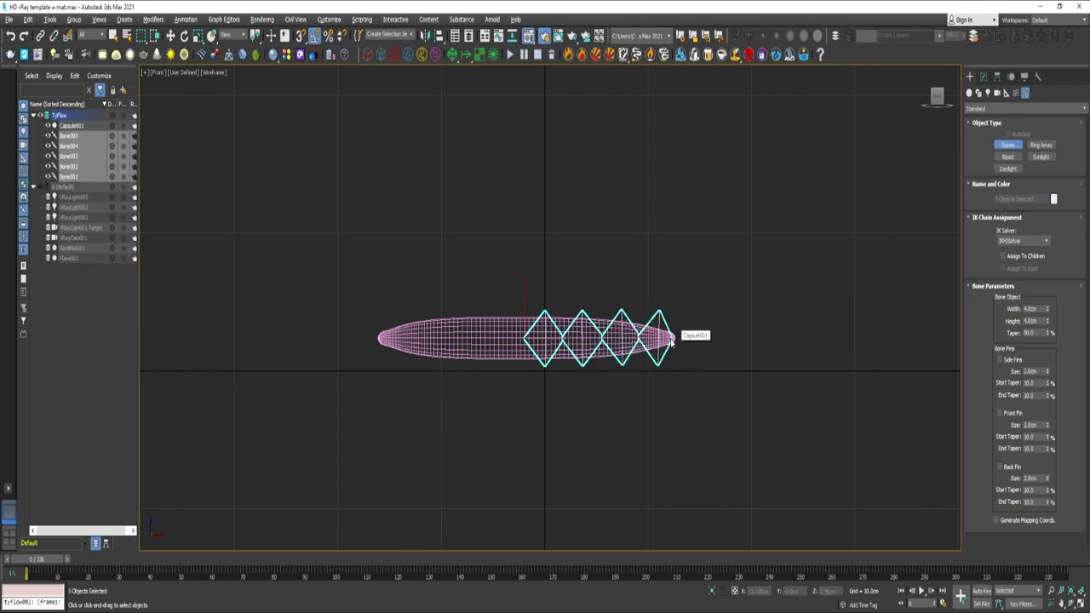
left_click(675, 340)
right_click(677, 341)
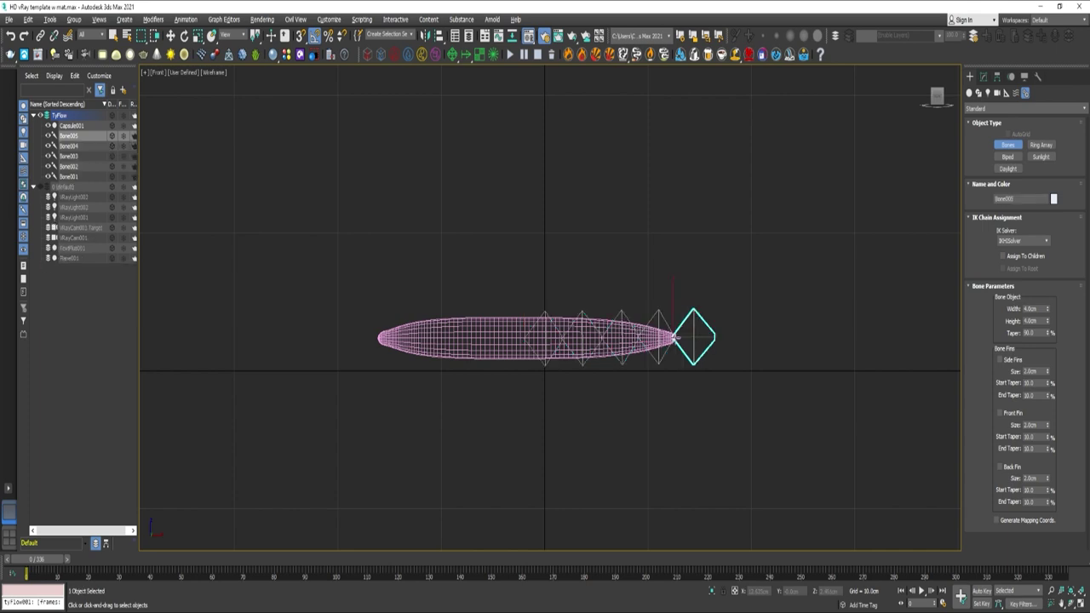
- Create a second bone chain along the capsule's axis, with four bones running from its middle to the -X tip
left_click(521, 341)
left_click(482, 340)
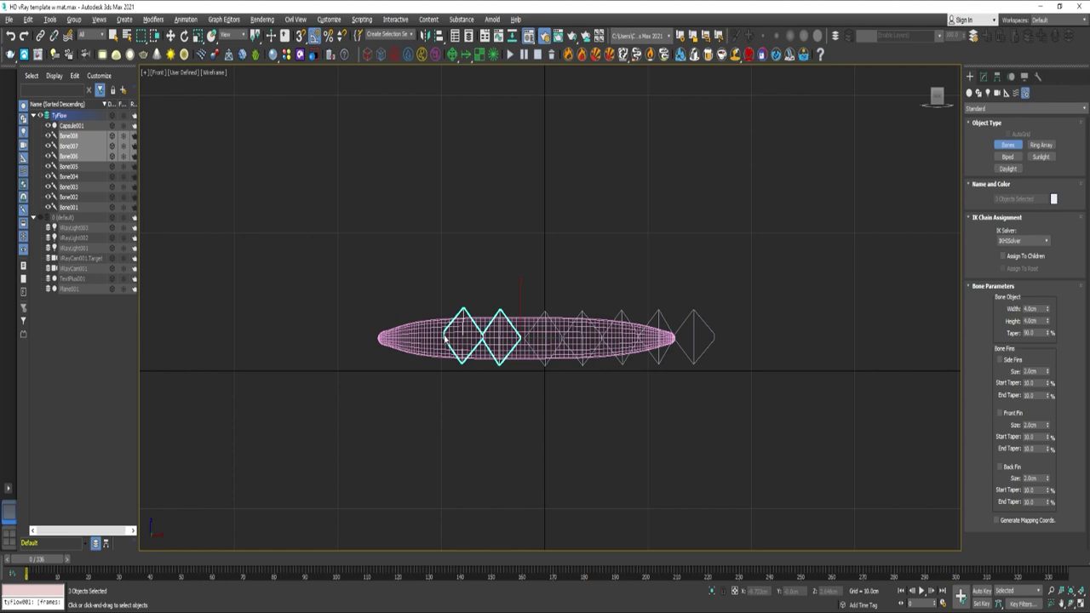
left_click(445, 340)
left_click(409, 339)
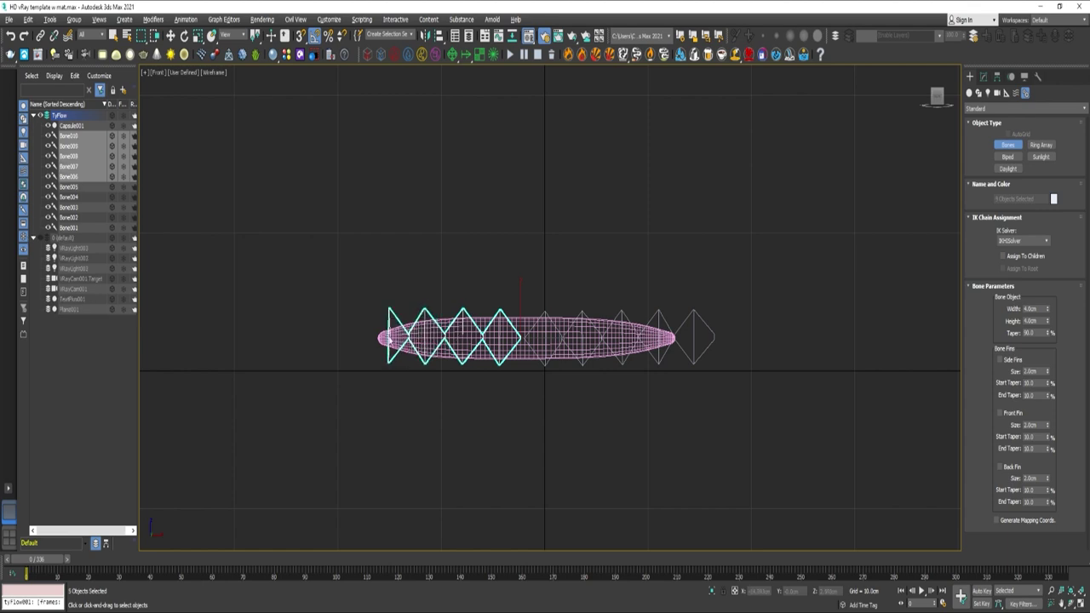
left_click(378, 336)
right_click(354, 344)
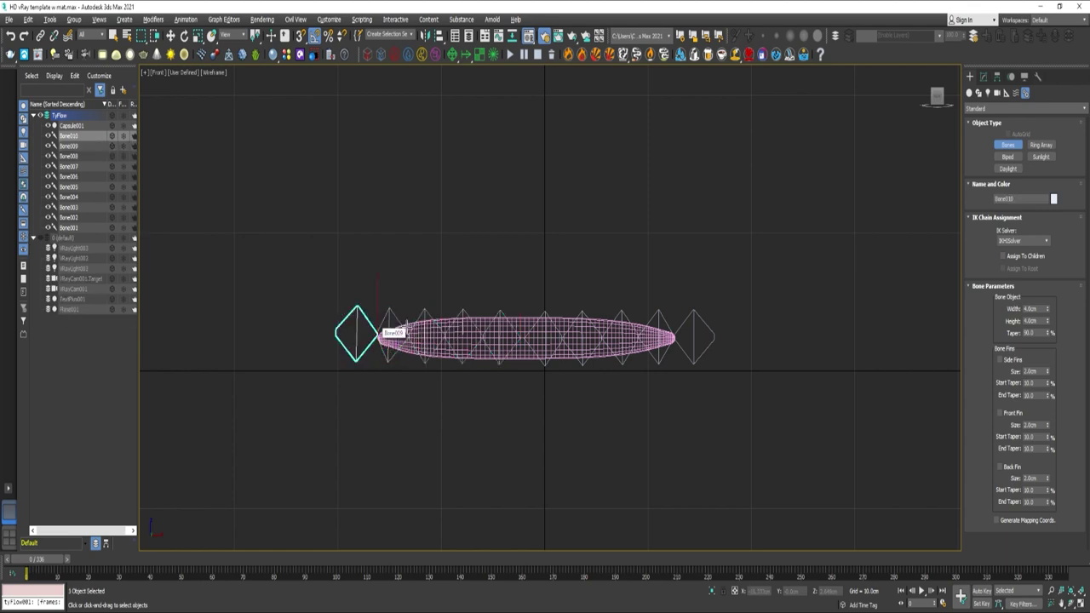
- Move the -X chain's root bone about 0.3 cm along X towards the first chain
key("w")
left_click(508, 322)
left_click(508, 325)
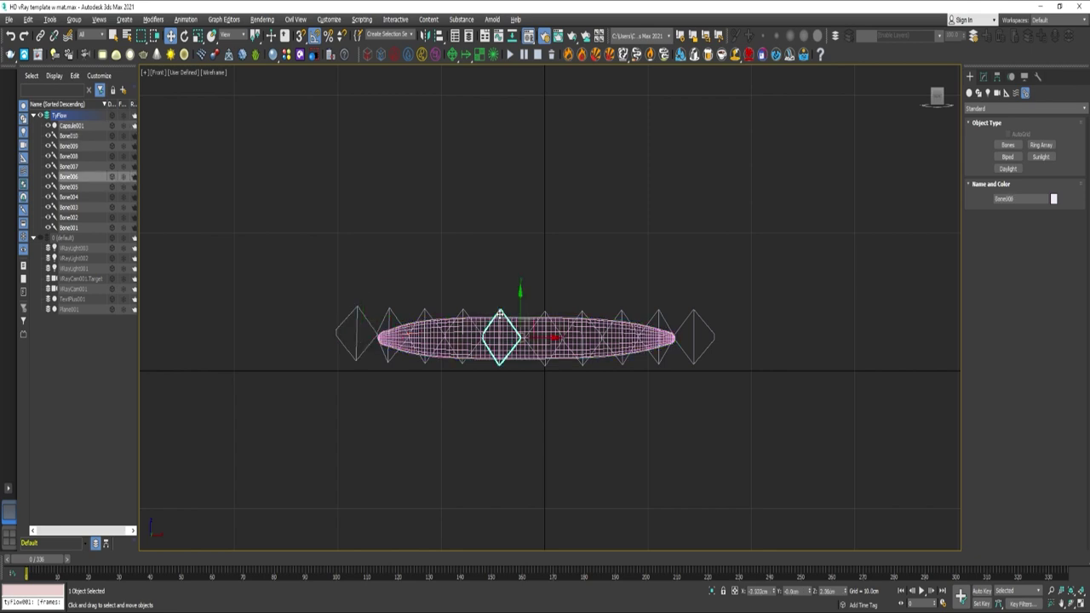
scroll(530, 333, "up", 5)
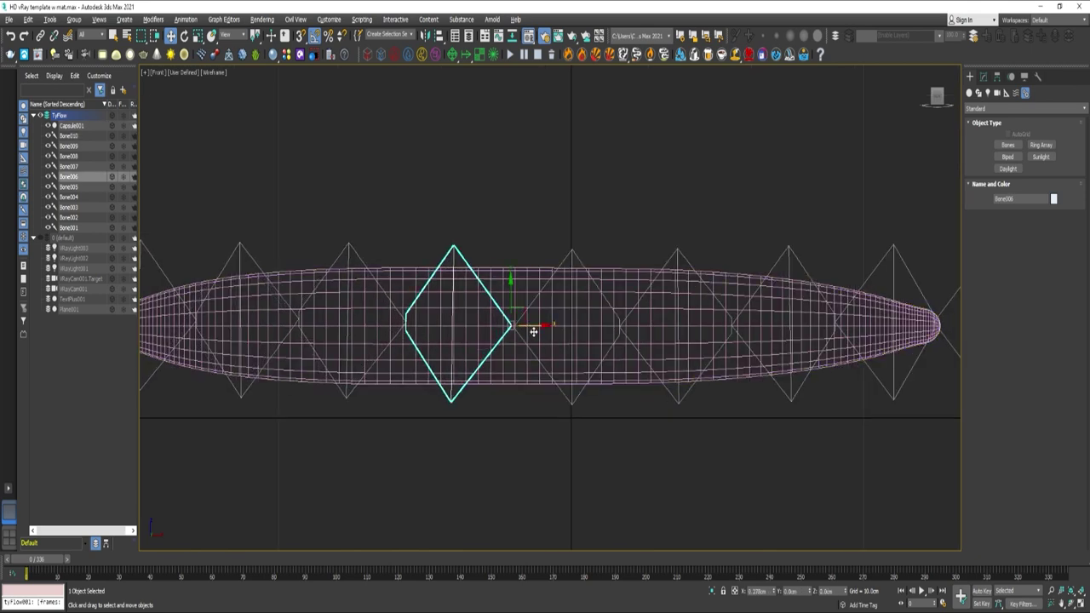
scroll(547, 333, "down", 5)
middle_click_drag(564, 364, 581, 360)
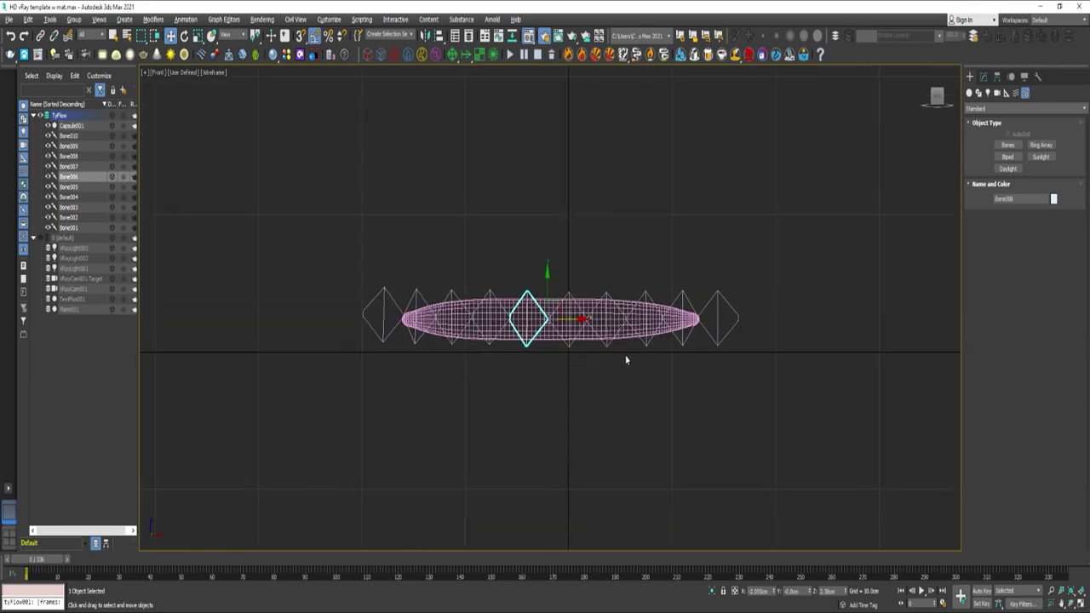
- Restore the split viewports, switch the Front view to Top, and move the capsule along Y to centre it on the bones
key("alt+w")
left_click(419, 344)
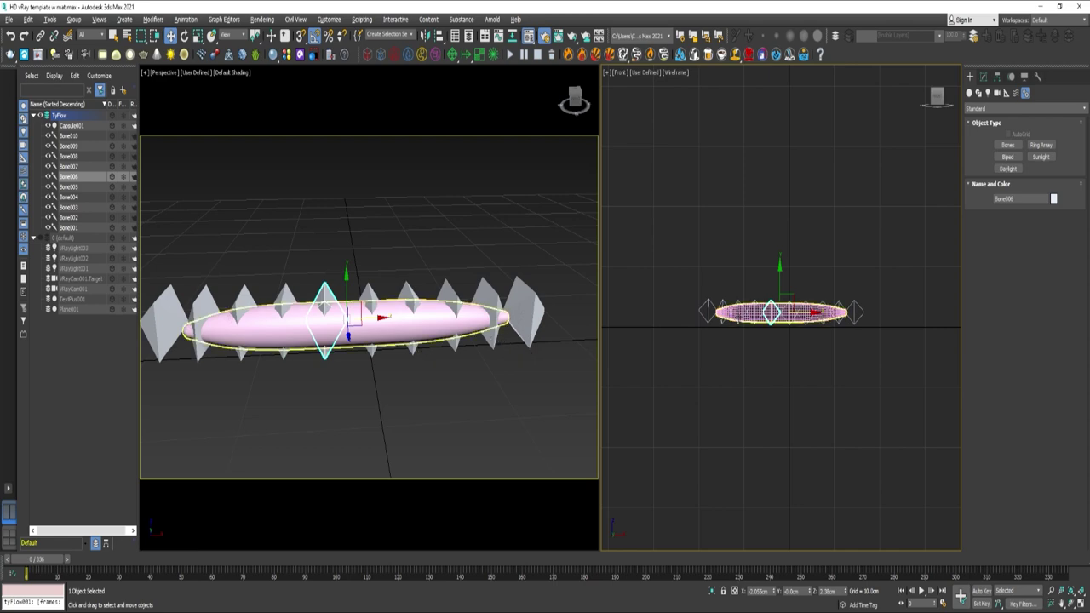
scroll(738, 312, "up", 5)
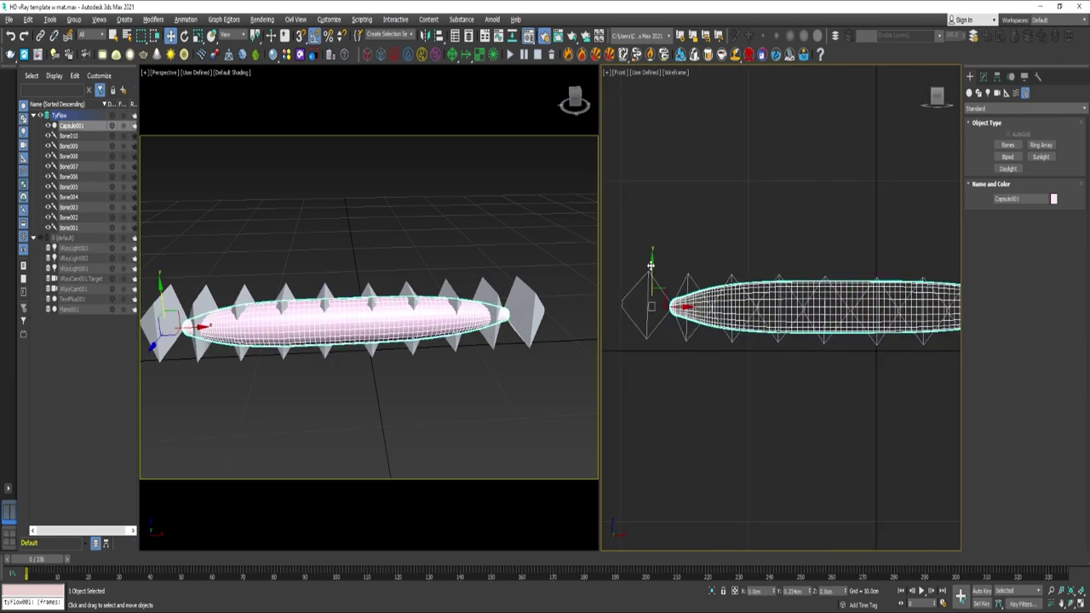
key("t")
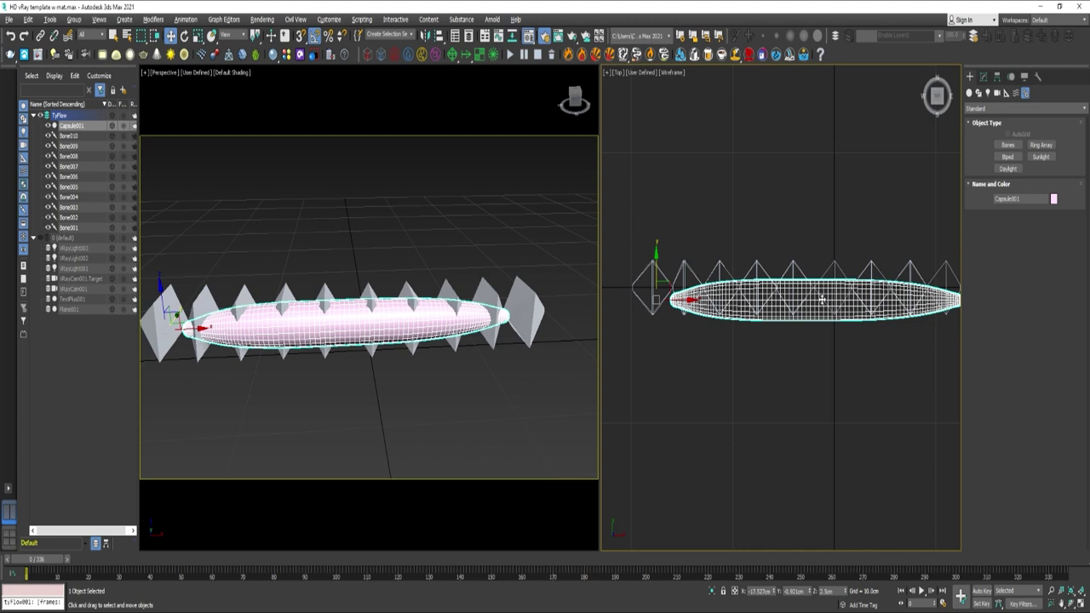
key("alt+x")
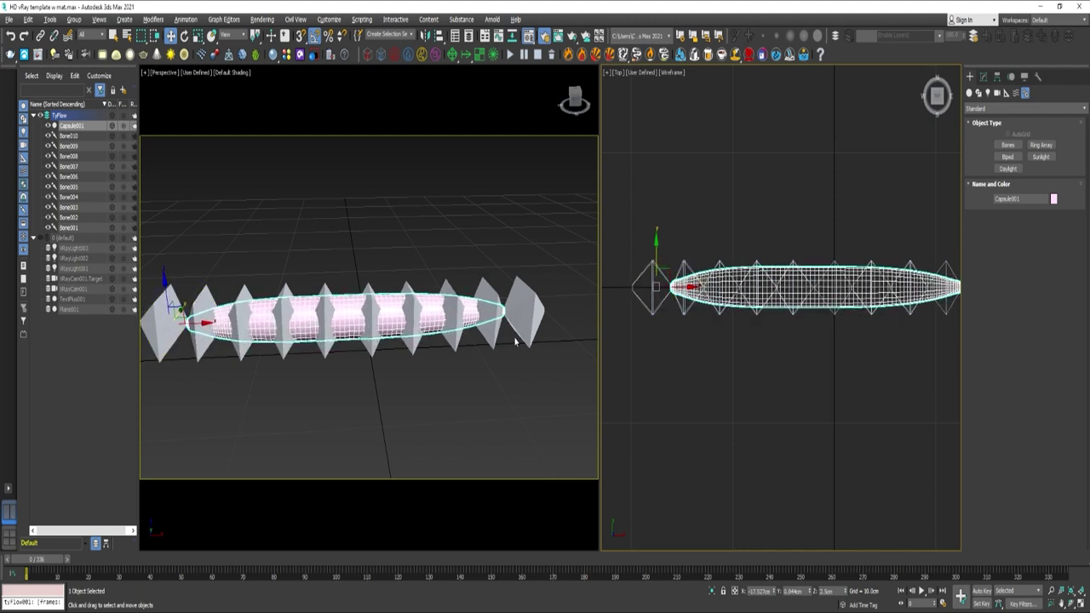
- Apply a Skin modifier to the capsule above its Edit Poly modifier
left_click(984, 77)
left_click(999, 111)
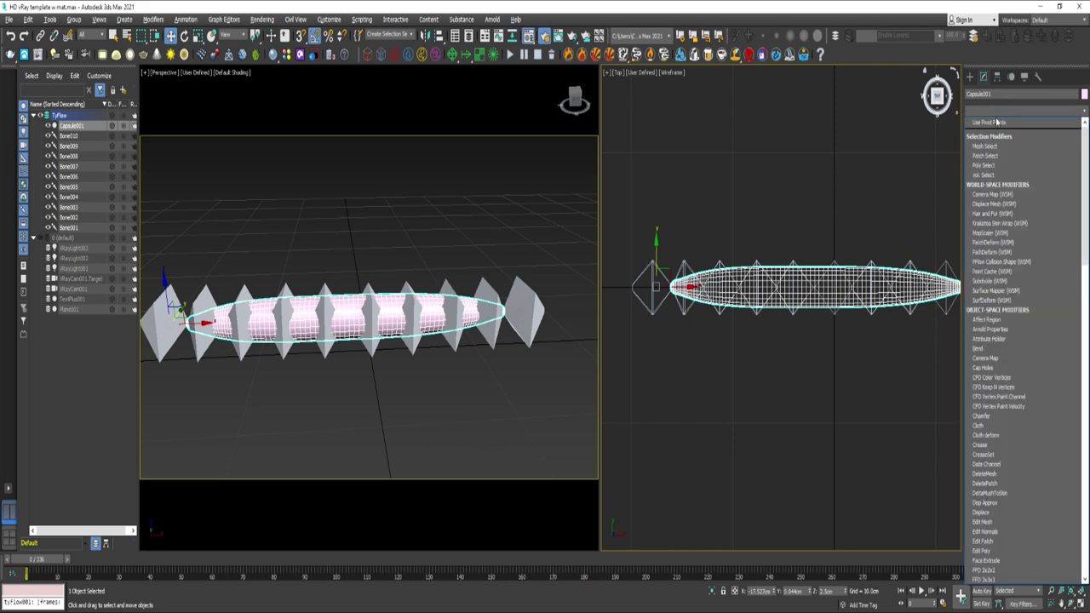
scroll(996, 125, "down", 10)
scroll(995, 125, "down", 1)
left_click(995, 125)
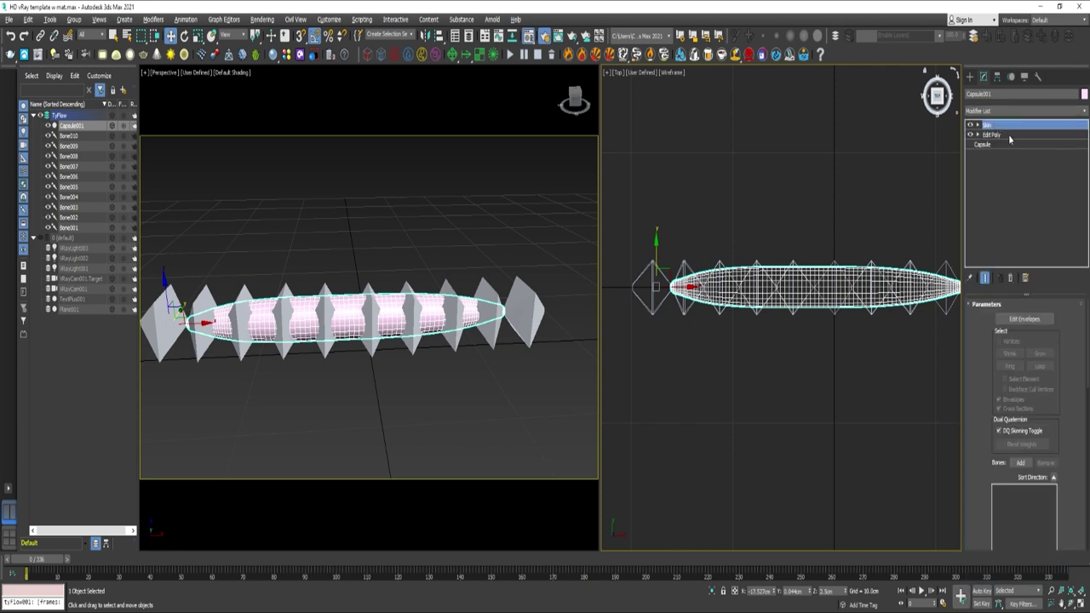
- Add Bone001 through Bone010 to the capsule's Skin modifier
left_click(1020, 462)
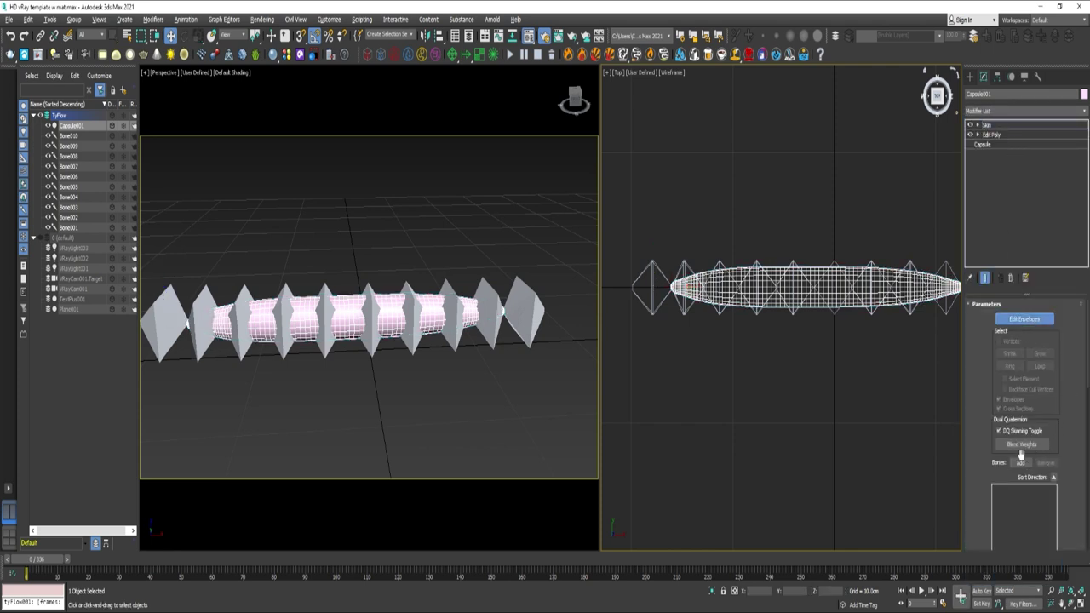
left_click(7, 80)
left_click(45, 91)
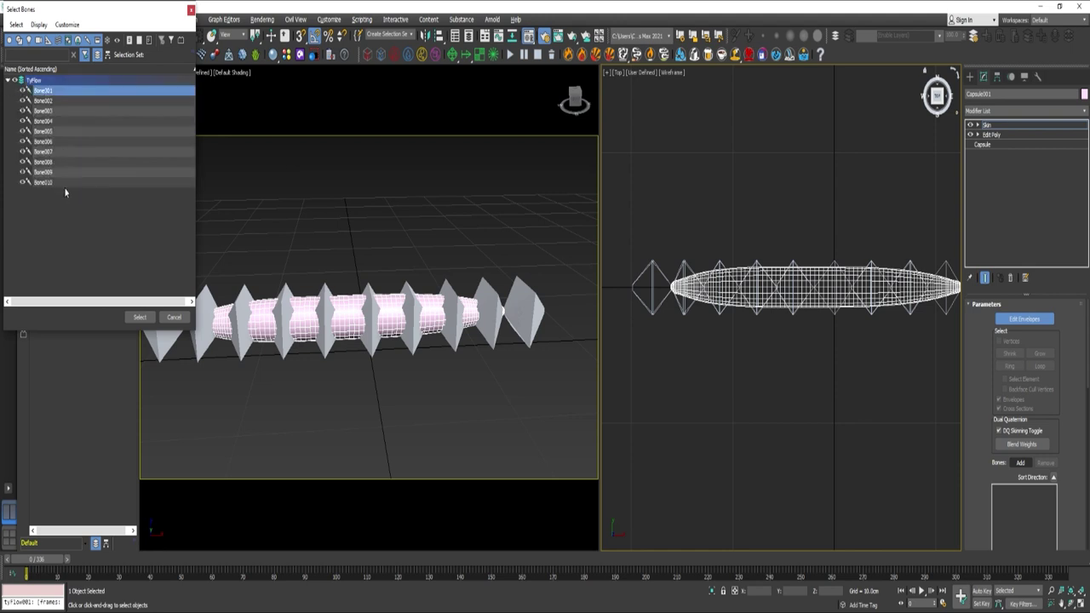
left_click(61, 183, "shift")
left_click(140, 317)
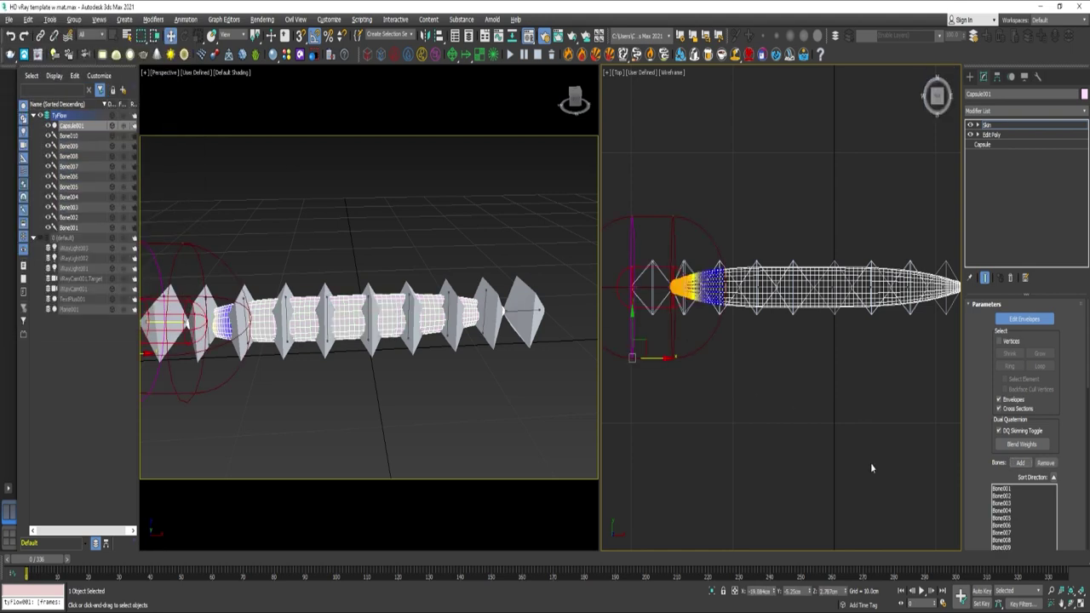
- Examine the skin weights around Bone007's envelope, and leave envelope editing
mouse_move(984, 436)
left_mouse_down()
mouse_move(990, 372)
mouse_move(979, 448)
left_mouse_up()
left_click(1007, 400)
left_click(1007, 427)
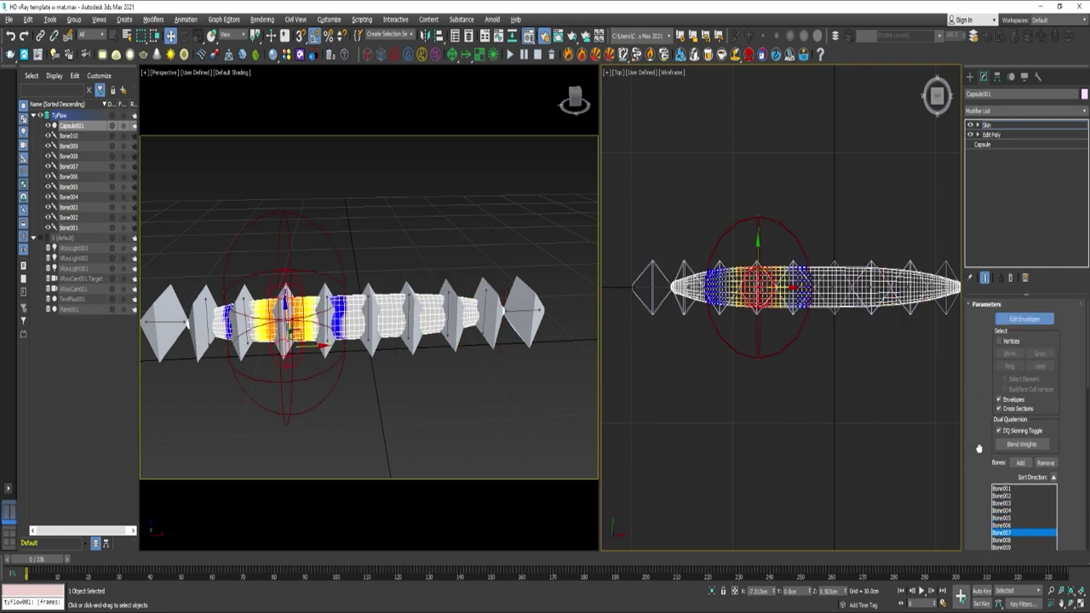
left_click(1025, 320)
- Try rotating Bone002 in the +X chain to test the skin deformation, and undo the rotation
left_click(874, 315)
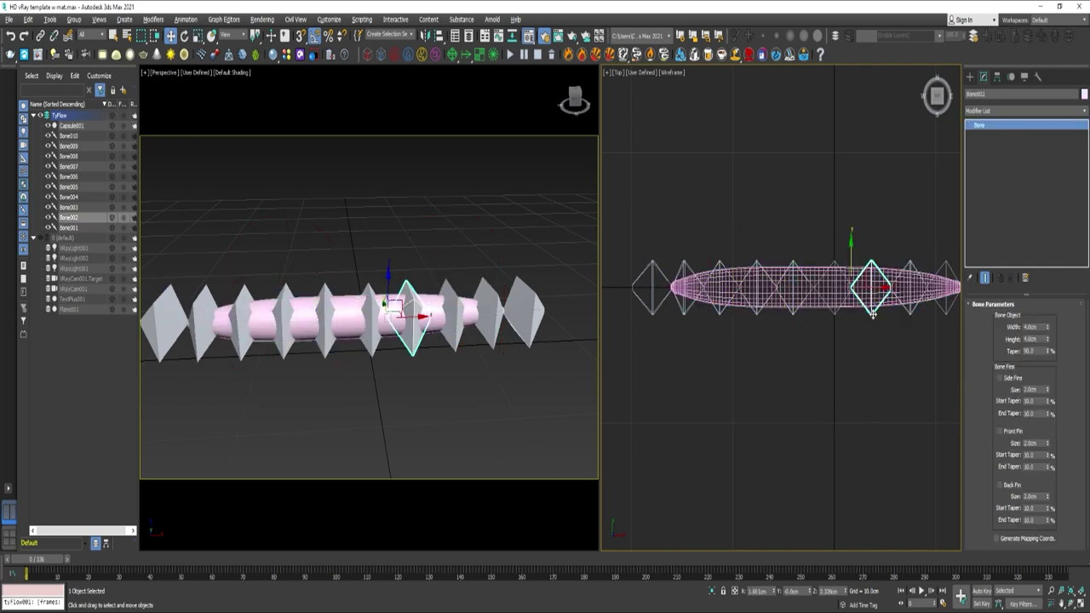
key("e")
mouse_move(899, 269)
left_mouse_down()
mouse_move(941, 328)
mouse_move(881, 245)
mouse_move(891, 254)
left_mouse_up()
key("ctrl+z")
key("ctrl+z")
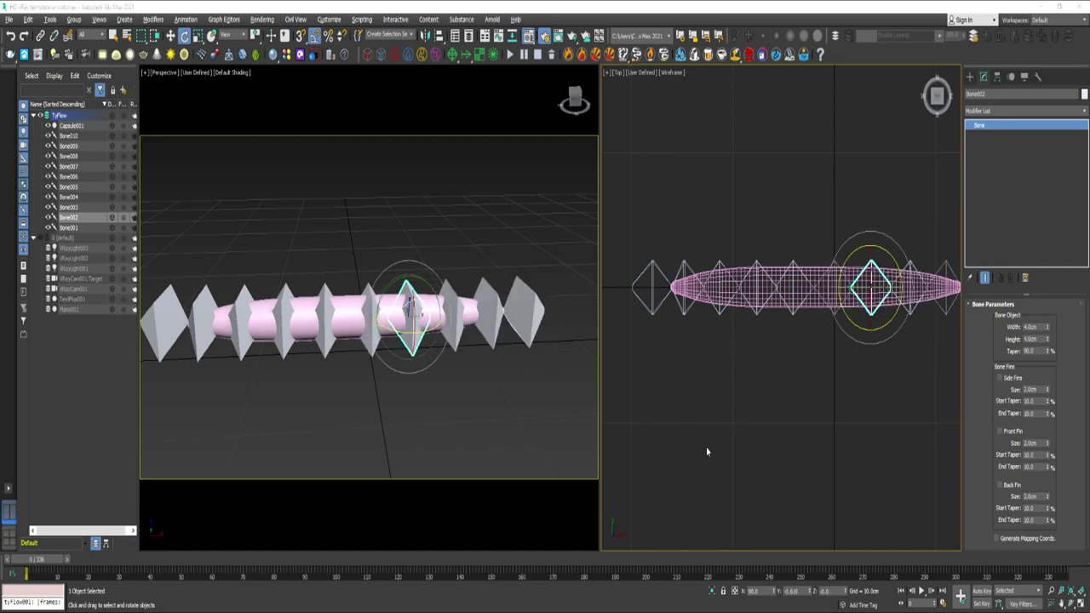
- Turn on Auto Key and rotate the bones of both chains at frame 0 to bend the worm into an S-shaped curve
left_click(982, 590)
left_click_drag(626, 236, 783, 274)
left_click_drag(786, 271, 788, 337)
left_click(797, 292, "alt")
left_click_drag(754, 324, 799, 364)
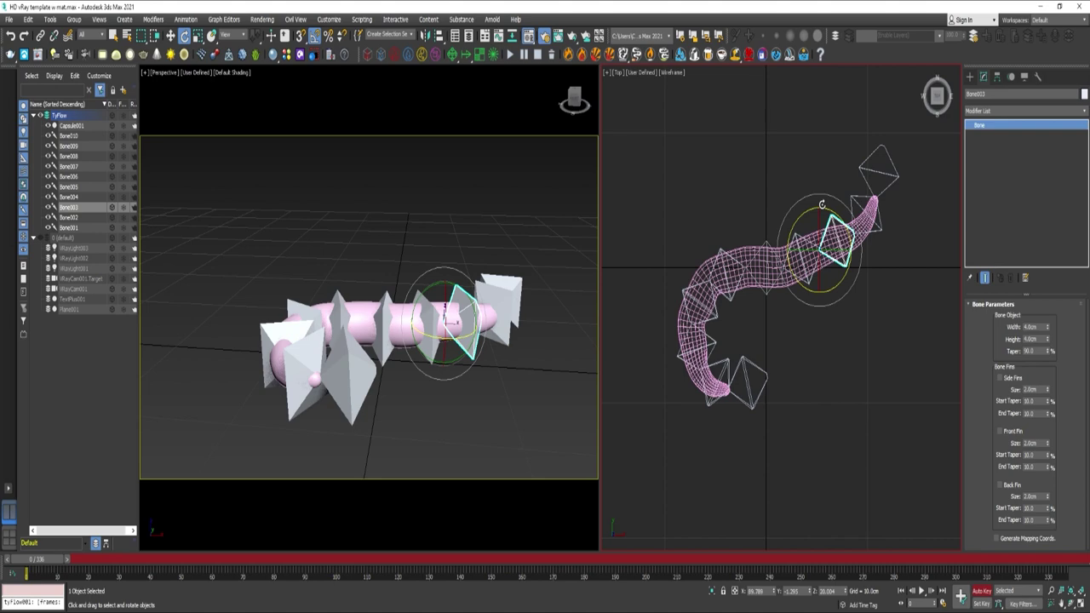
- Rotate the bones into different curled poses at frames 20 and 40 to animate the worm wriggling
middle_click_drag(724, 324, 754, 314, "alt")
middle_click_drag(755, 313, 756, 307, "alt")
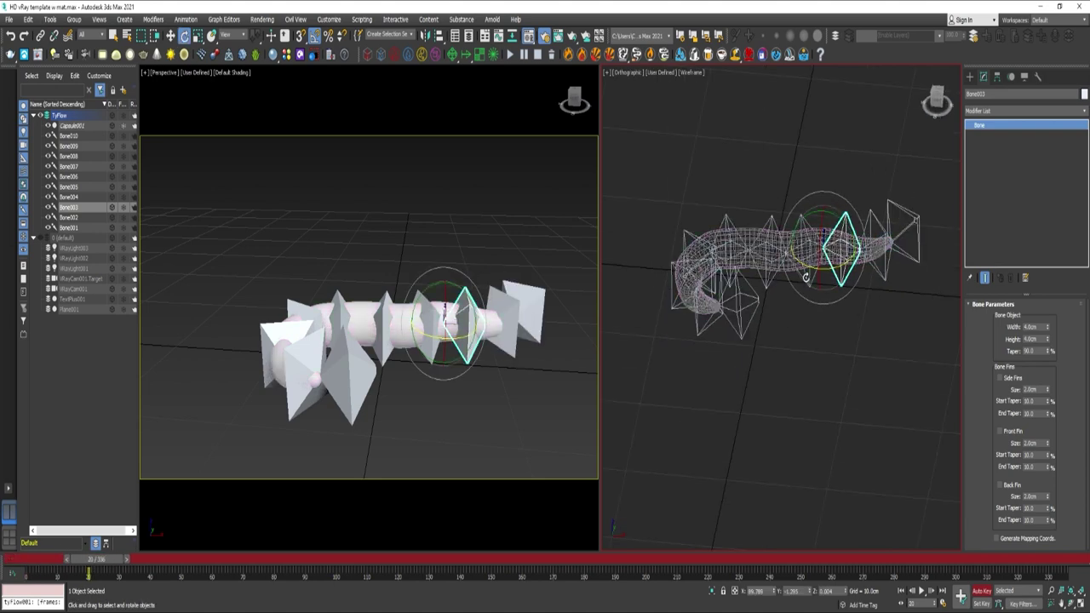
left_click_drag(769, 271, 831, 217)
left_click_drag(723, 247, 689, 304)
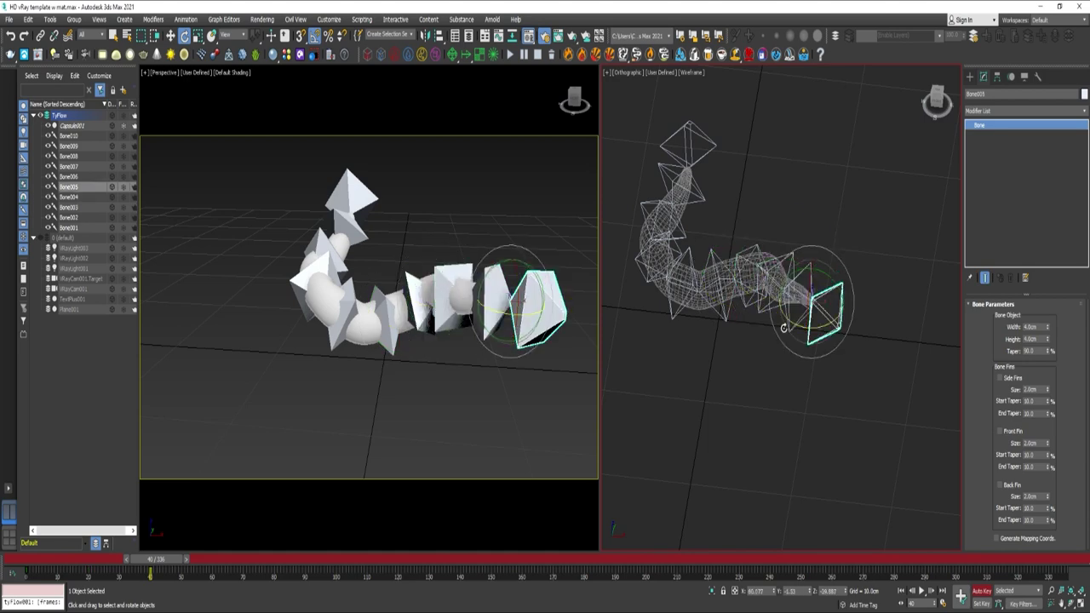
left_click_drag(664, 274, 632, 256)
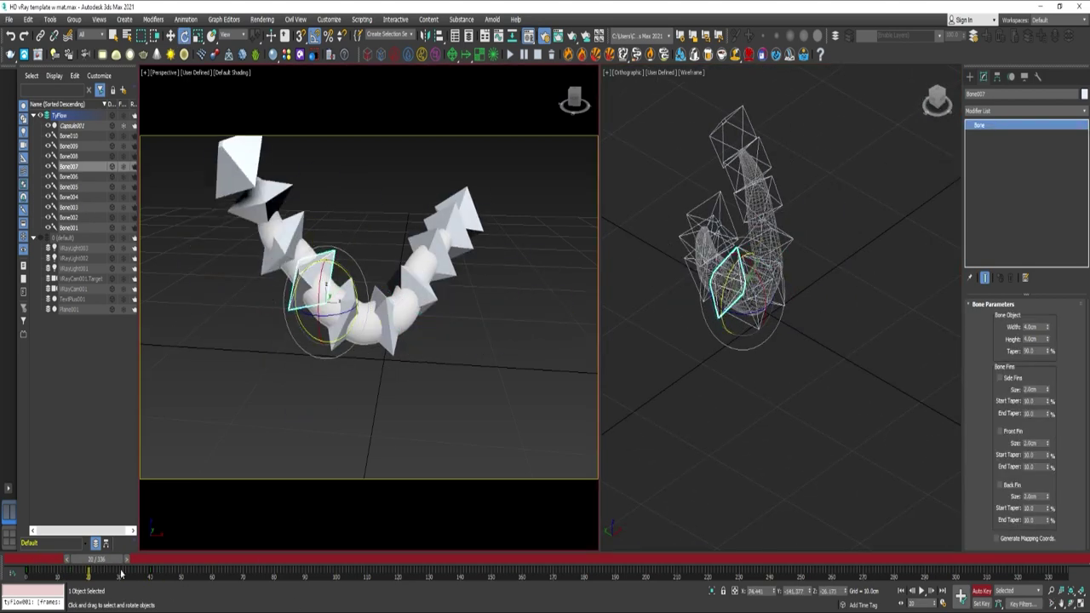
- Select all ten bones, turn off Auto Key and return to frame 0, and hide the bones
left_click_drag(102, 558, 159, 558)
left_click_drag(657, 136, 915, 357)
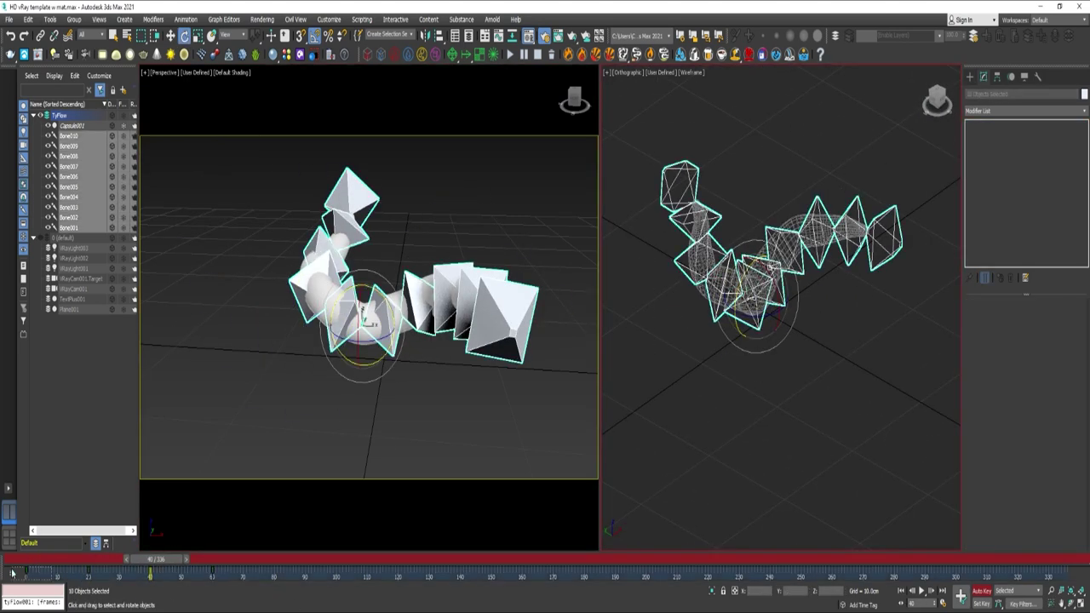
key("n")
left_click_drag(159, 558, 36, 558)
left_click(47, 228)
left_click(122, 125)
- Open the Material Editor and examine Material #1's map slots, bump bitmap tiling and bump image
key("m")
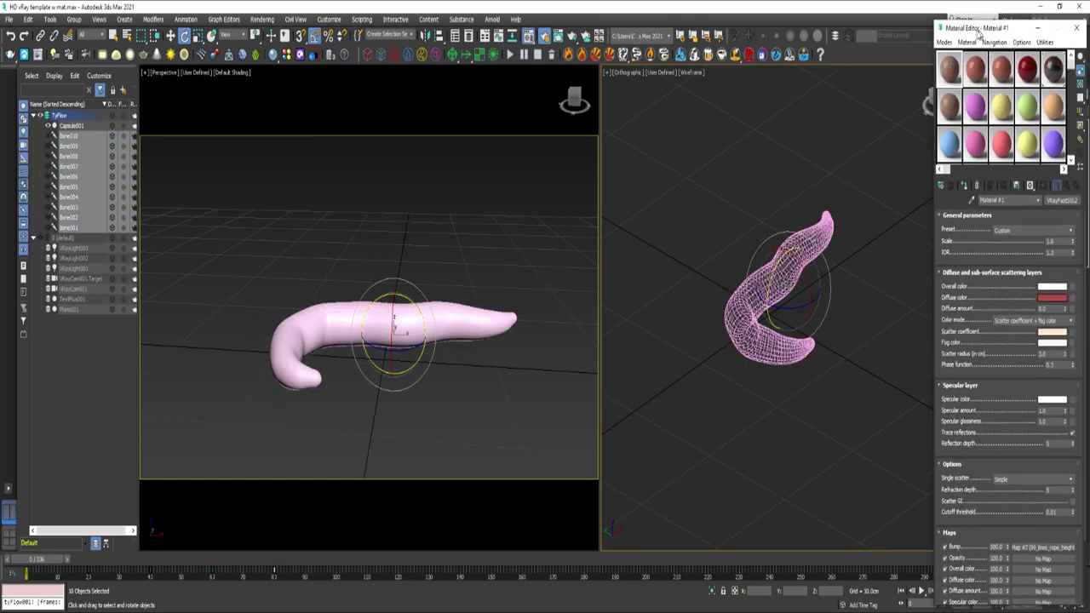
left_click_drag(979, 35, 914, 22)
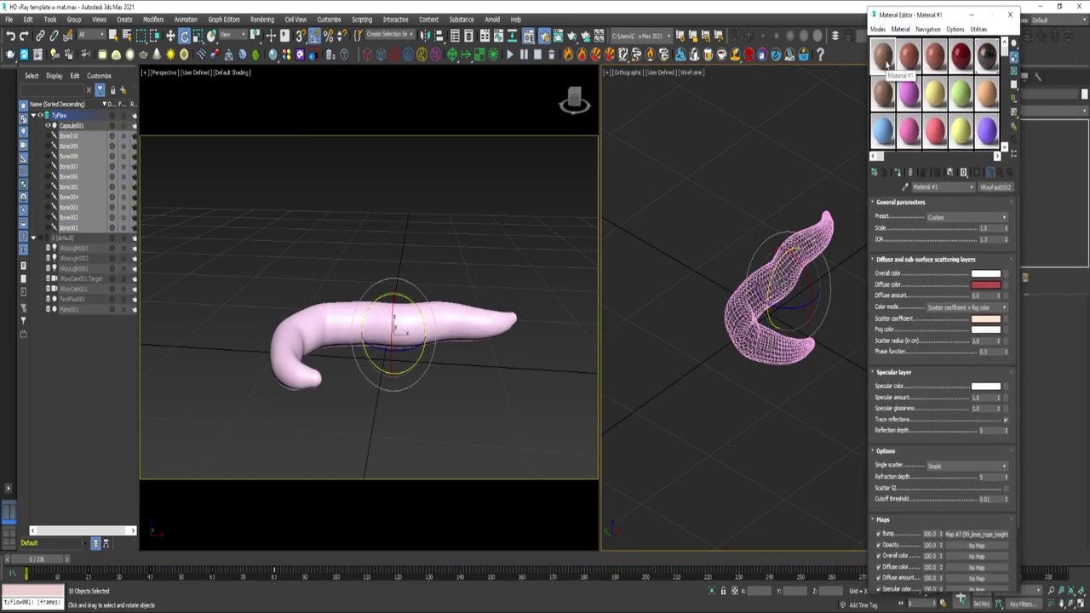
scroll(942, 341, "down", 3)
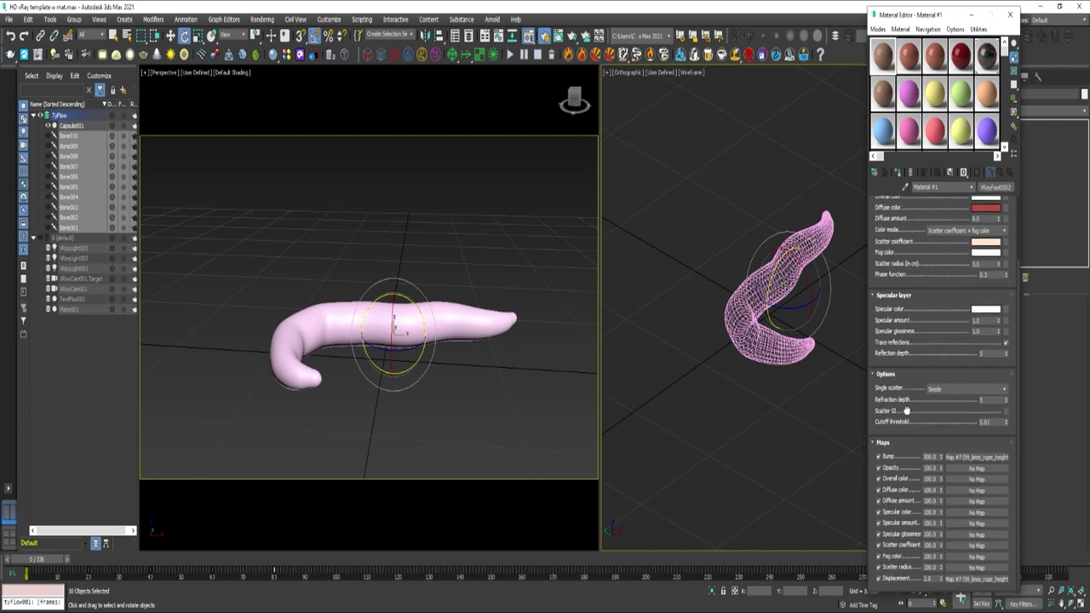
left_click(977, 462)
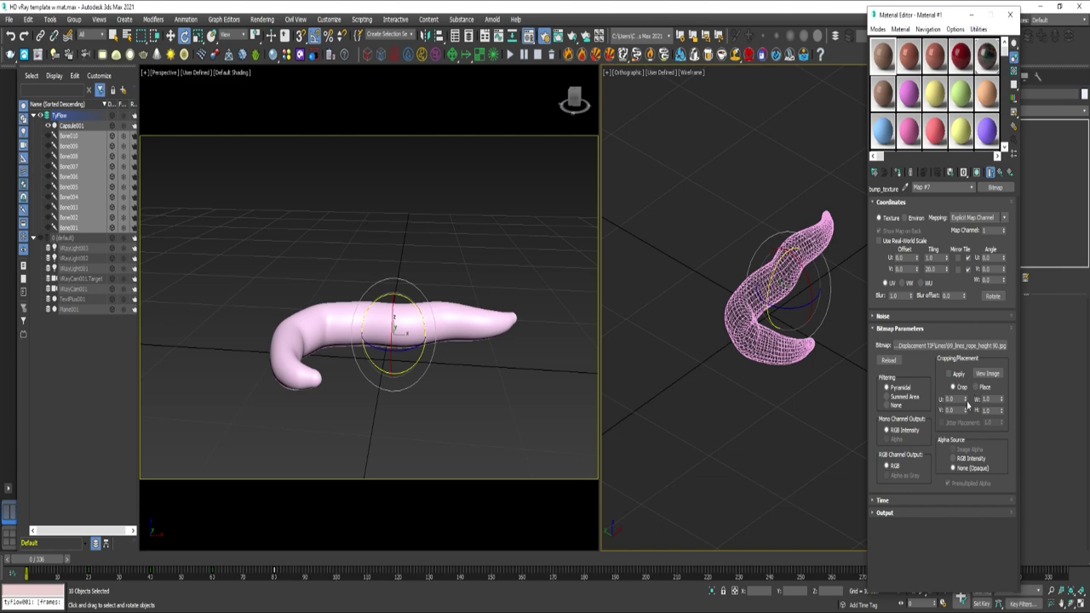
left_click(987, 373)
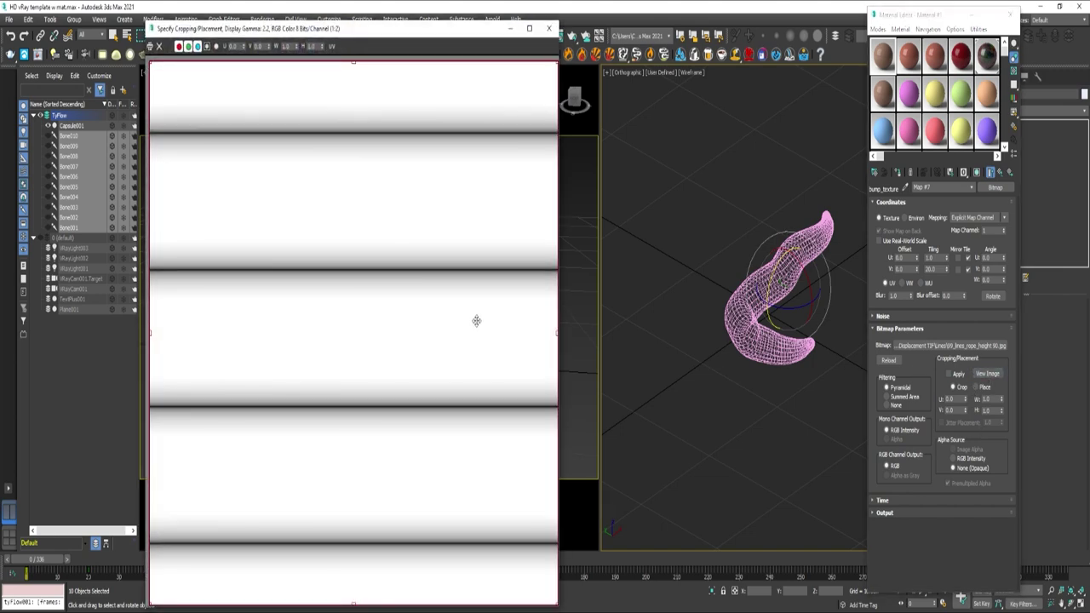
left_click(548, 28)
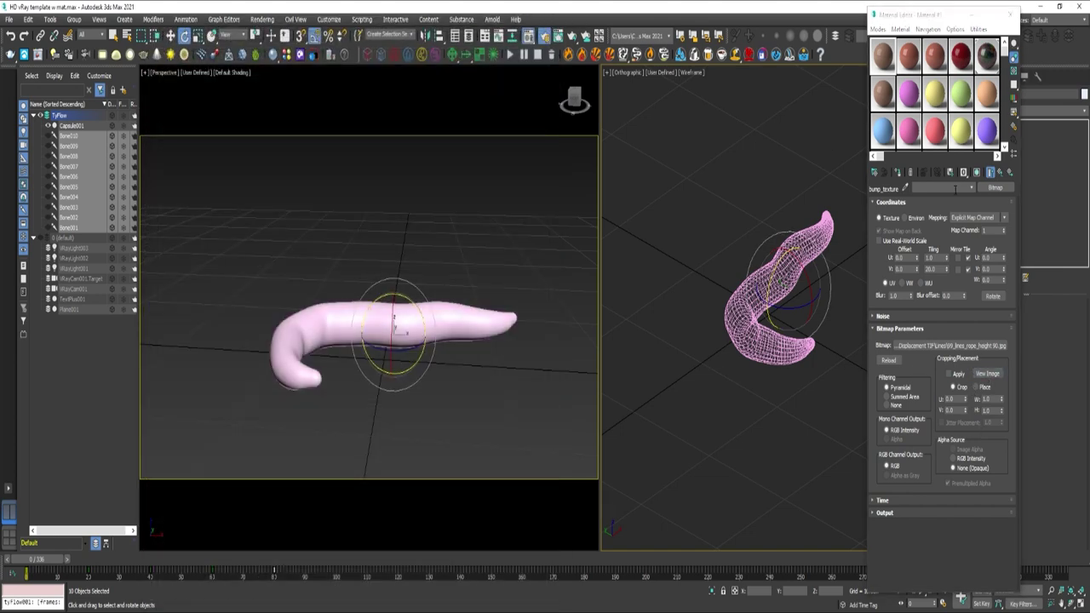
left_click(1003, 173)
scroll(945, 477, "down", 3)
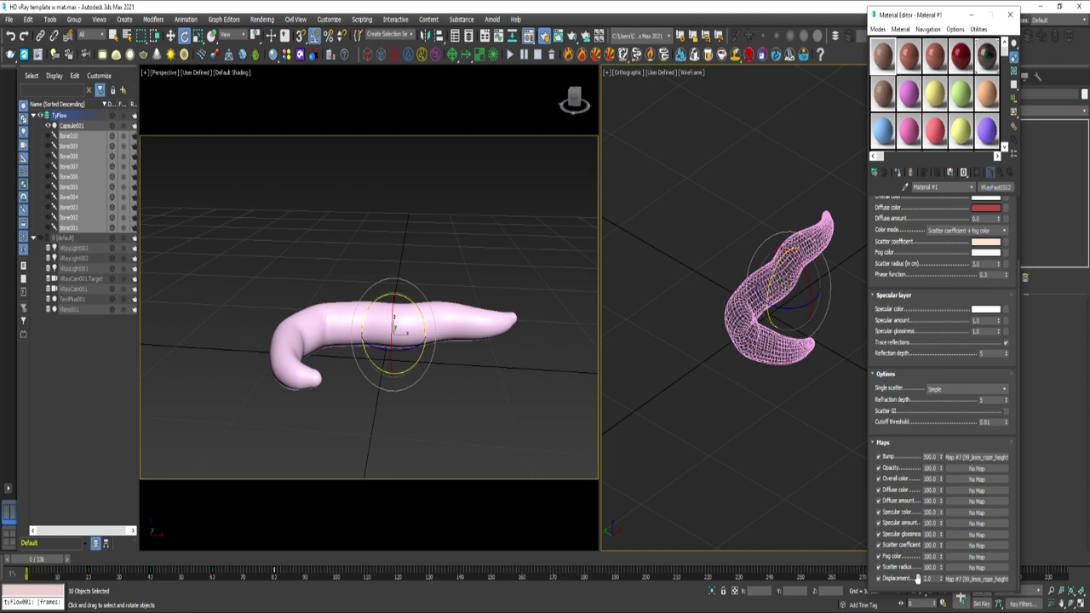
- Assign Material #1 to the capsule
scroll(906, 574, "up", 2)
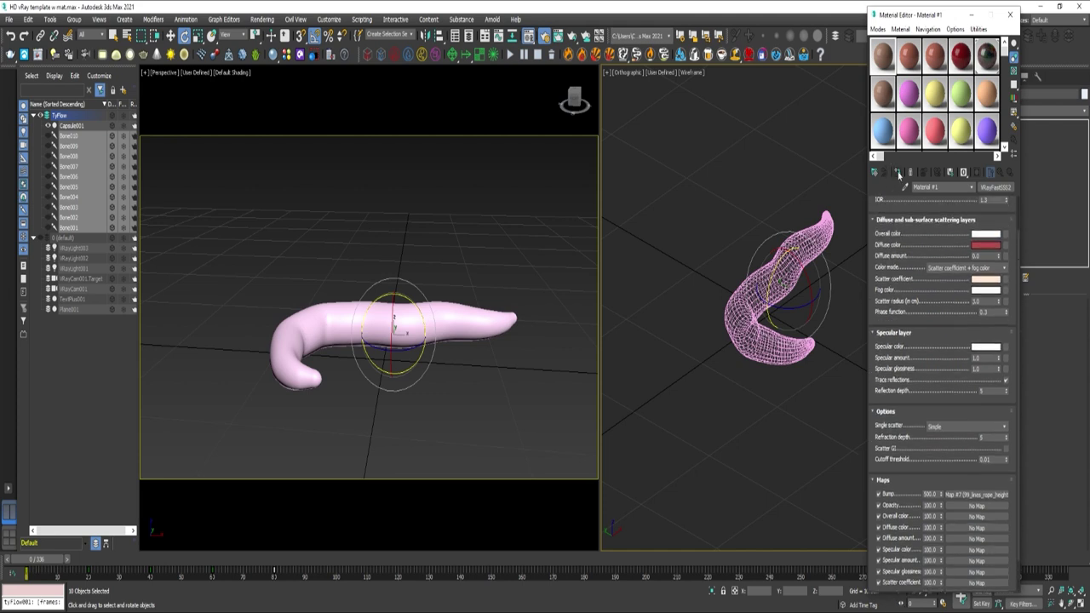
left_click(812, 247)
left_click(898, 173)
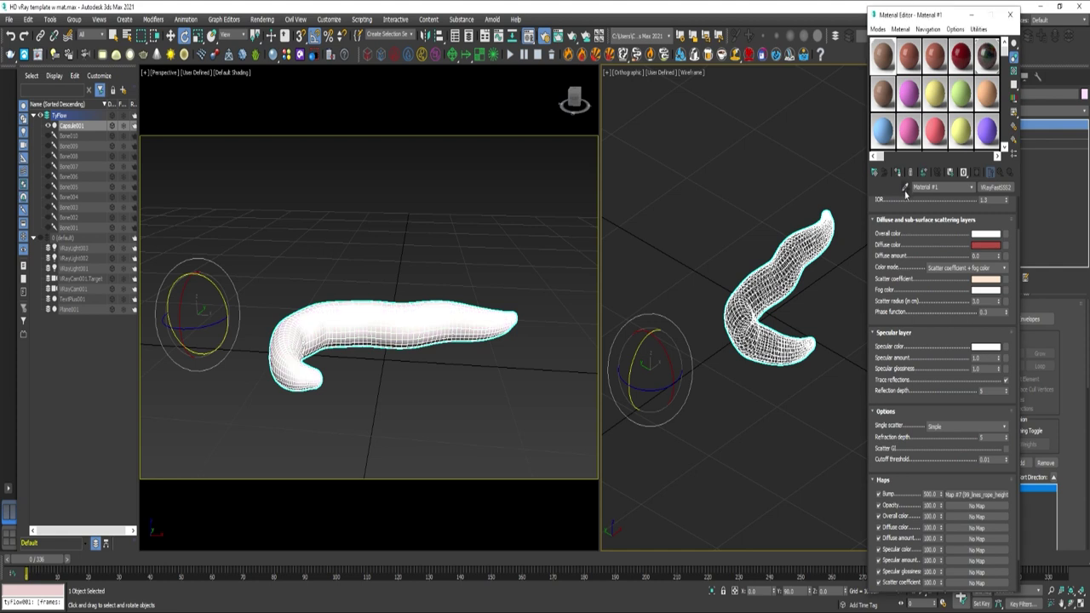
- Unhide the 0 (default) layer with the lights, camera and ground plane, and hide its TextPlus001 object
left_click(41, 240)
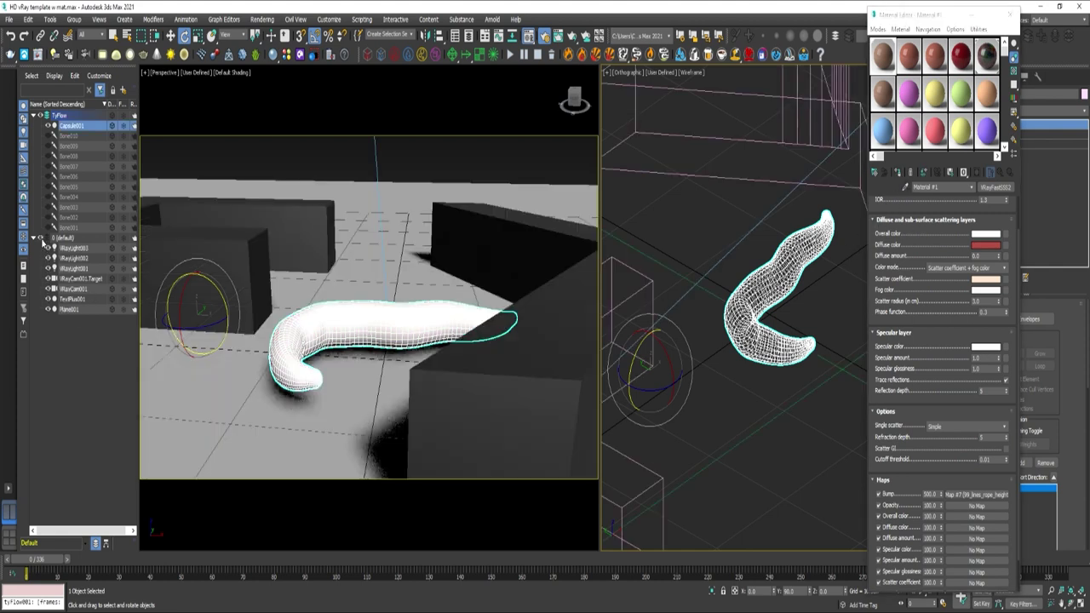
left_click(49, 299)
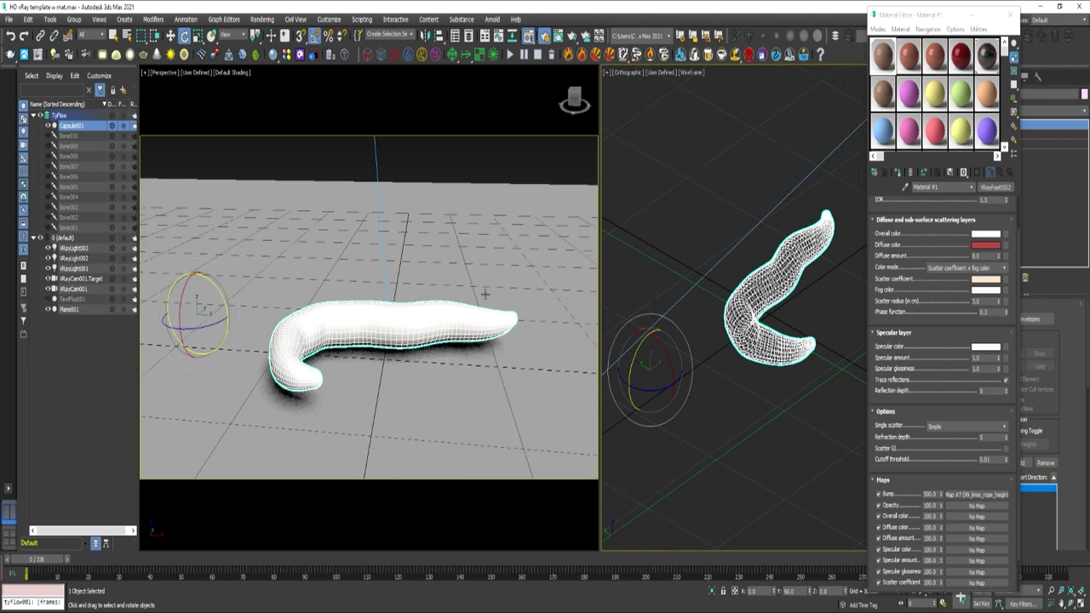
mouse_move(485, 293)
middle_mouse_down("alt")
mouse_move(483, 312)
mouse_move(481, 288)
middle_mouse_up("alt")
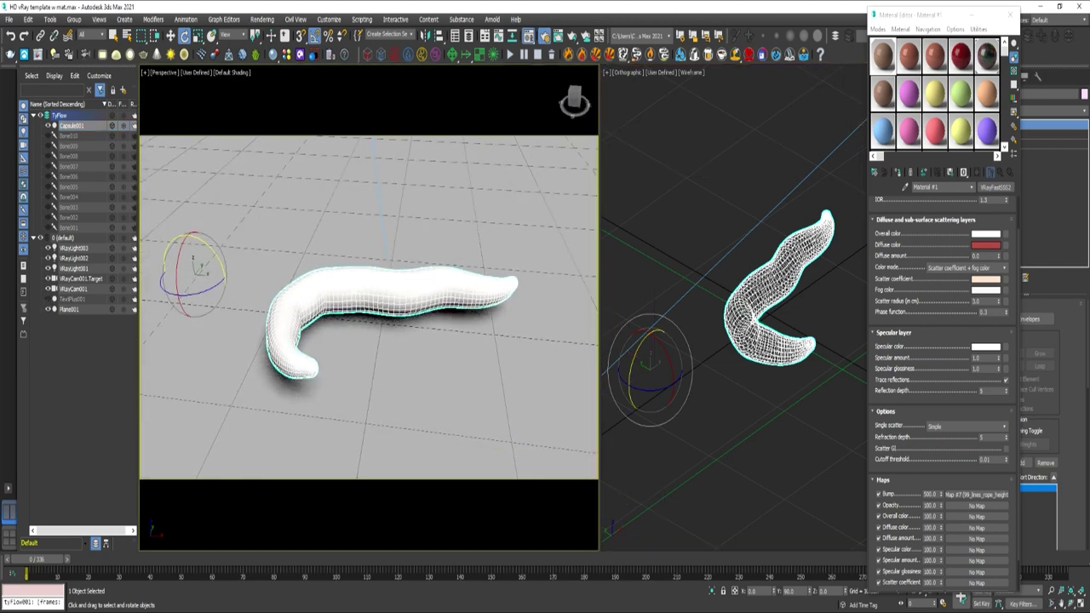
- Render the worm in the V-Ray Frame Buffer to check its material, stop the render and close the Material Editor
left_click_drag(827, 54, 729, 42)
left_click(955, 74)
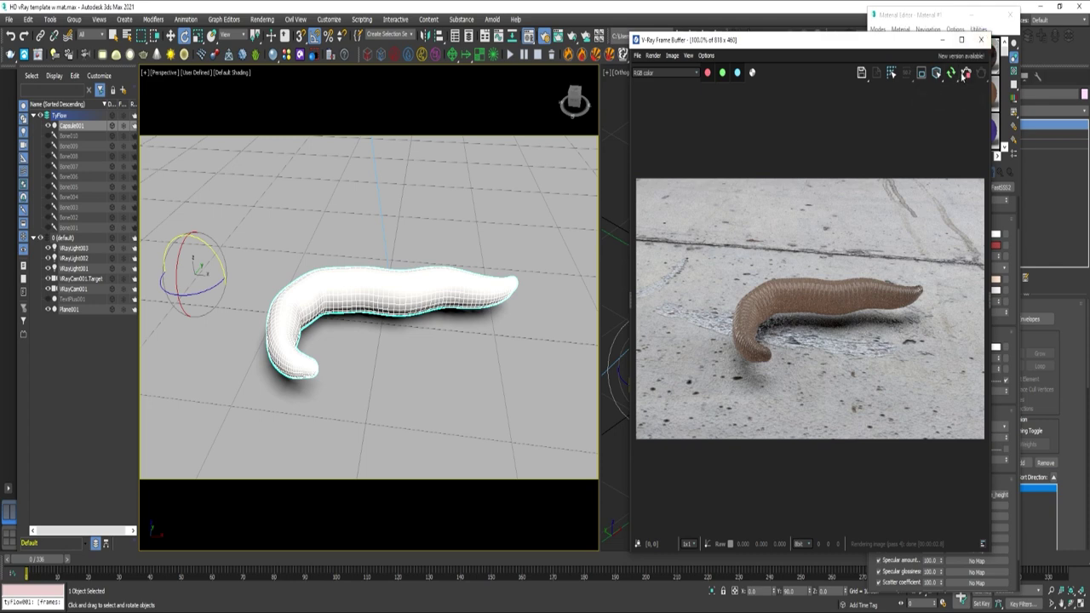
left_click(964, 75)
left_click_drag(872, 38, 1089, 37)
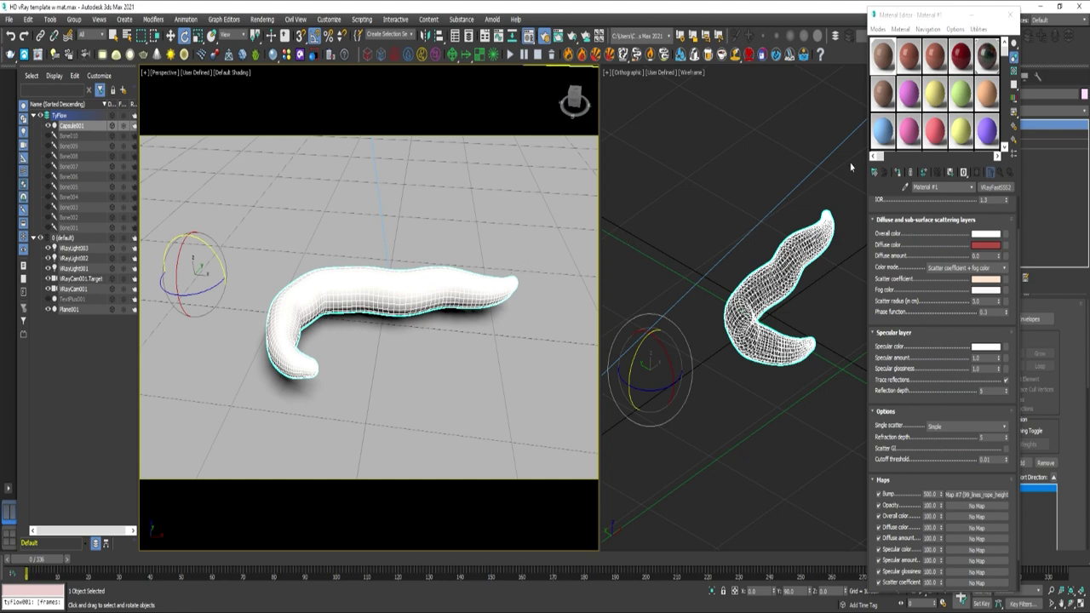
left_click(1009, 16)
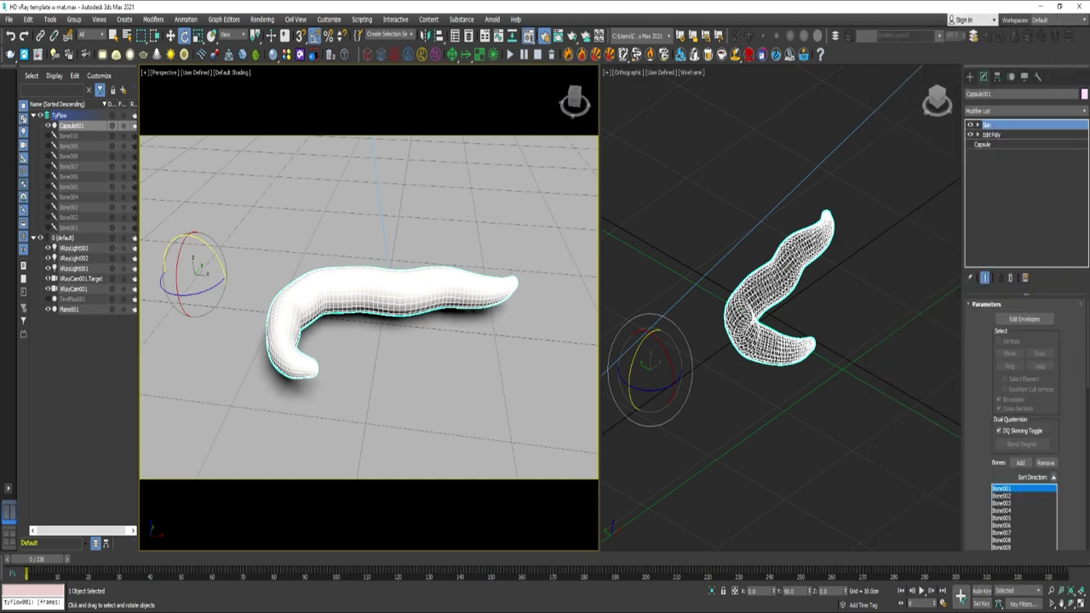
- Create a tyActor helper beside the worm and pick Capsule001 as its actor rig node
left_click(970, 77)
left_click(1006, 92)
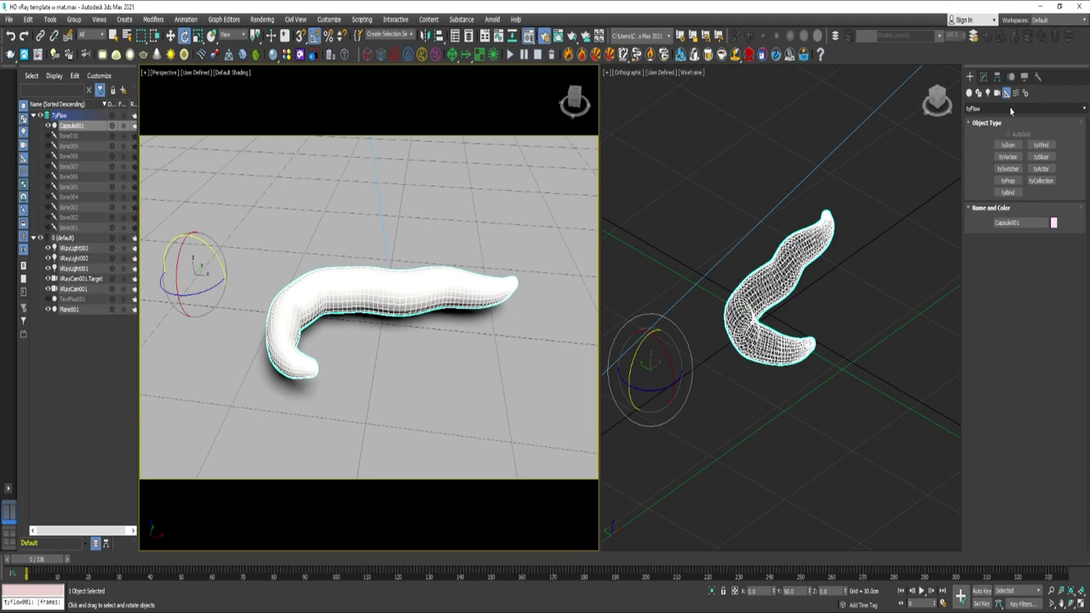
left_click(1041, 169)
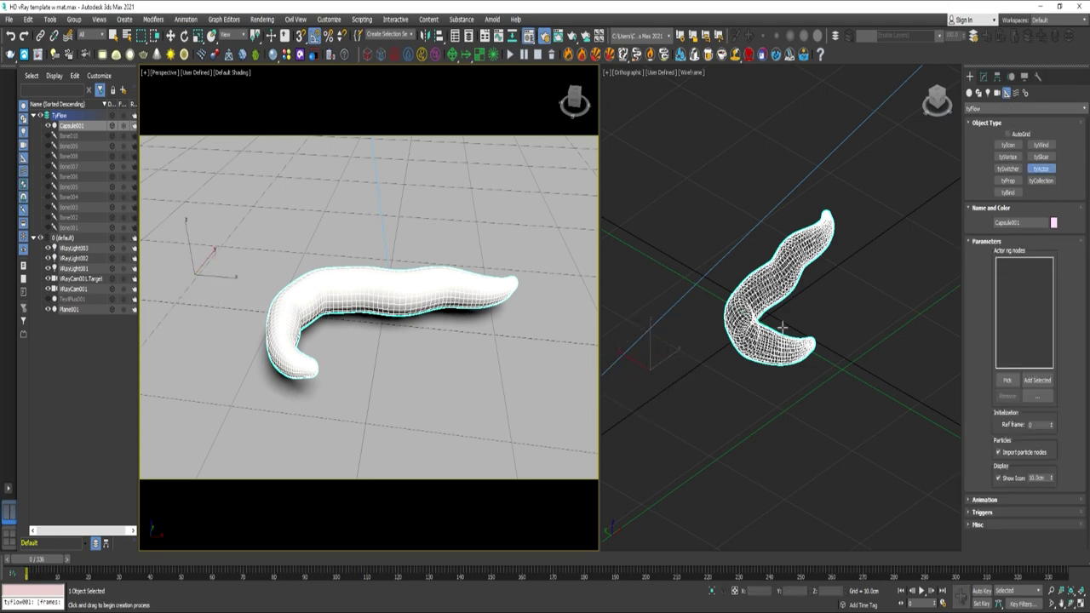
middle_click_drag(782, 328, 736, 337, "alt")
left_click(778, 271)
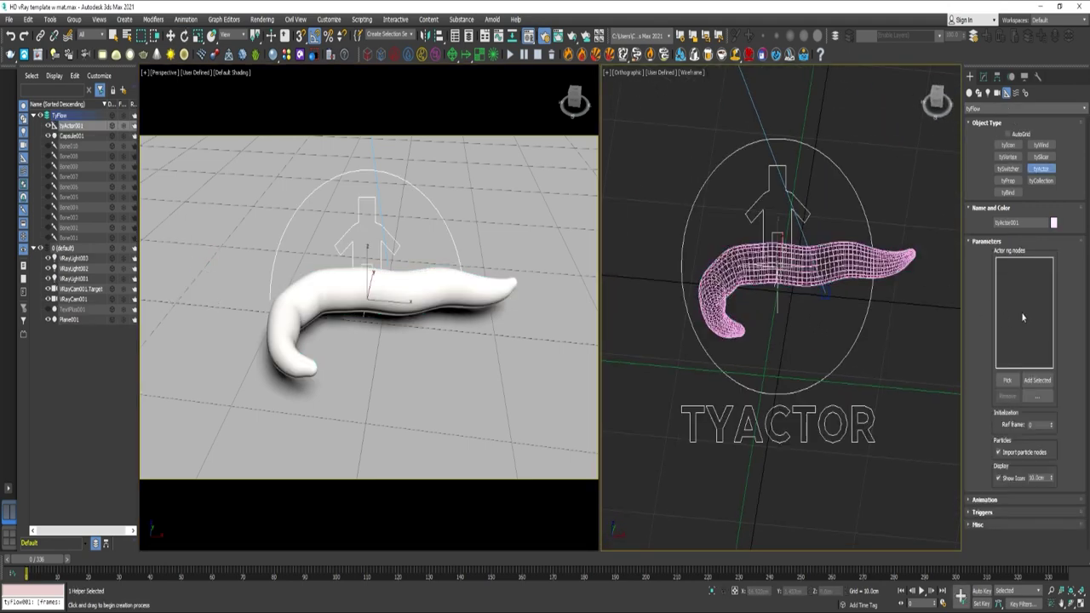
left_click(1007, 381)
left_click(901, 255)
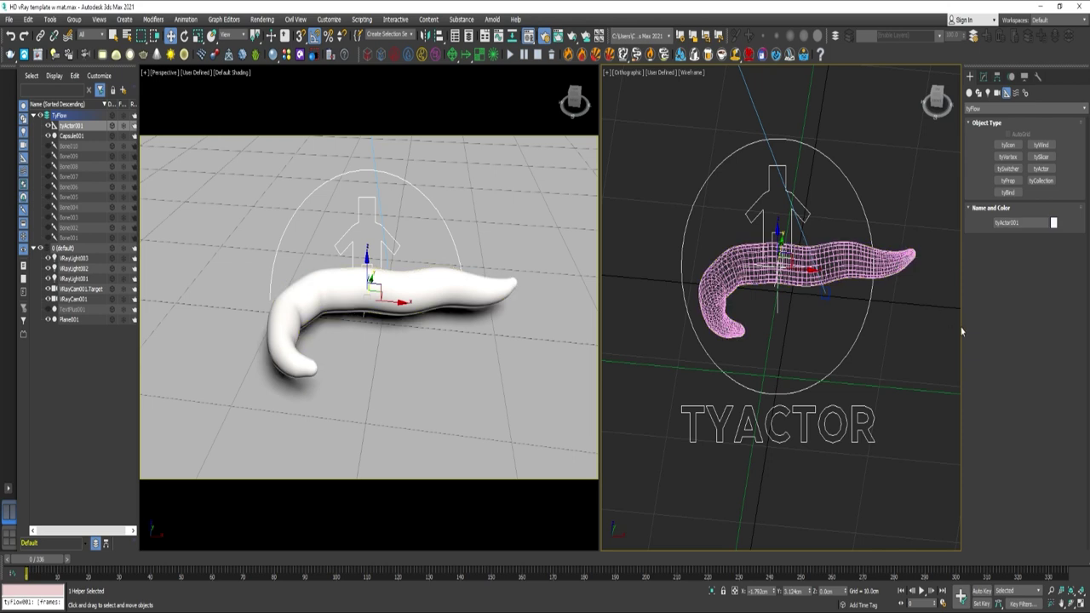
- Add an animation sequence named wiggle_1 to the tyActor and edit its end frame
left_click(983, 76)
scroll(1022, 383, "down", 3)
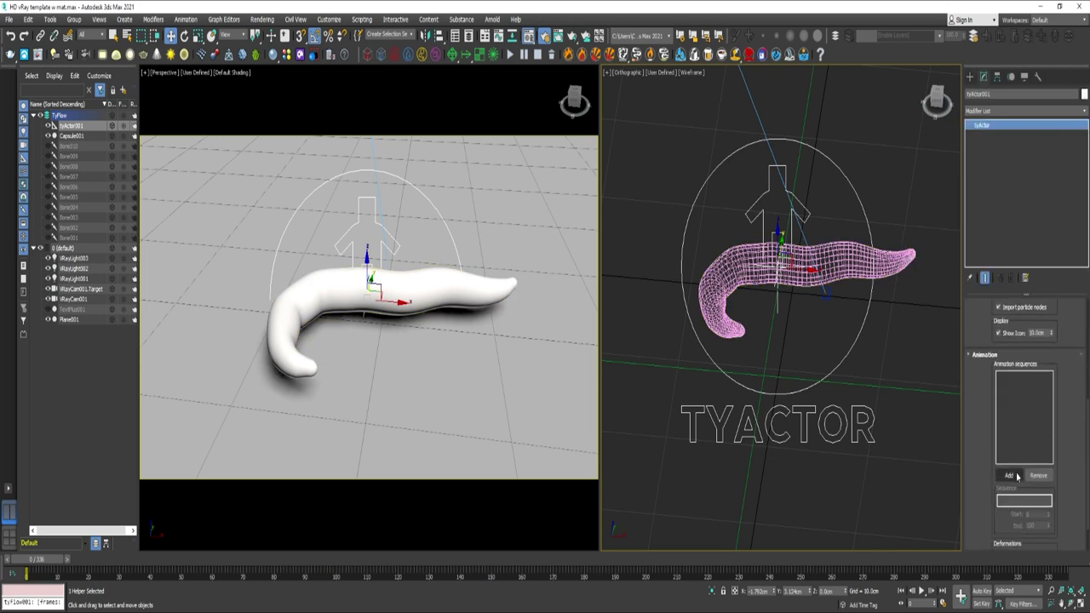
left_click(1010, 475)
double_click(1022, 501)
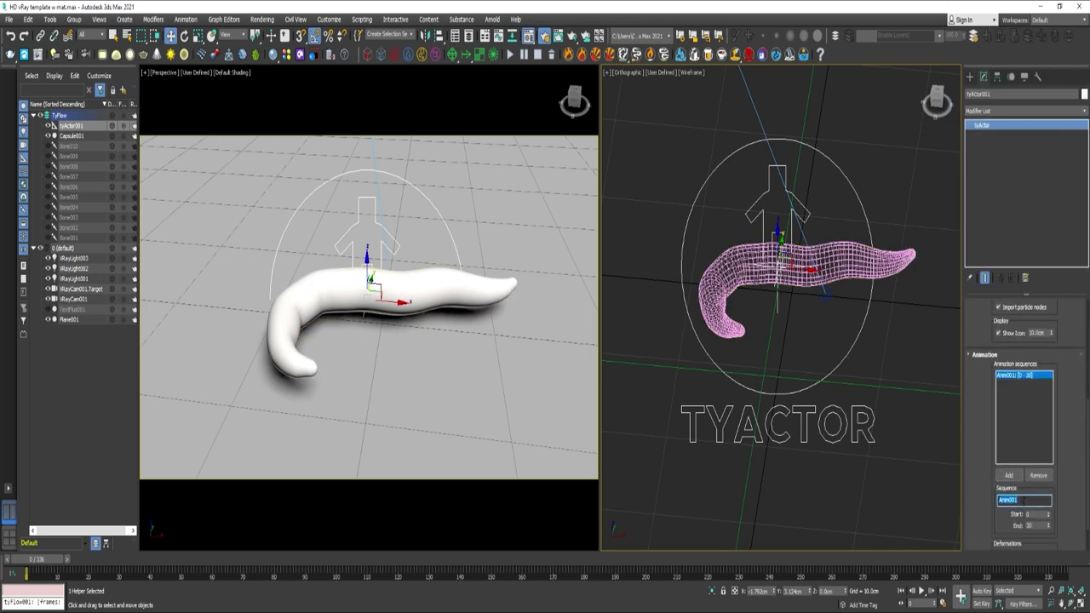
type("wiggle_1")
double_click(1045, 528)
scroll(1022, 477, "up", 5)
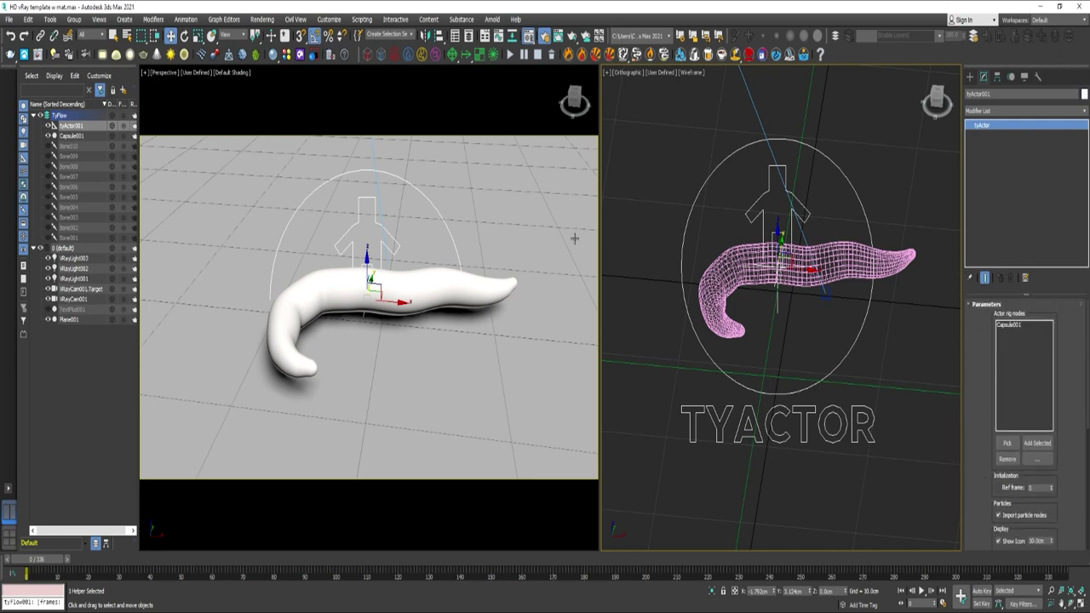
- Hide Capsule001 and unhide TextPlus001
left_click(49, 136)
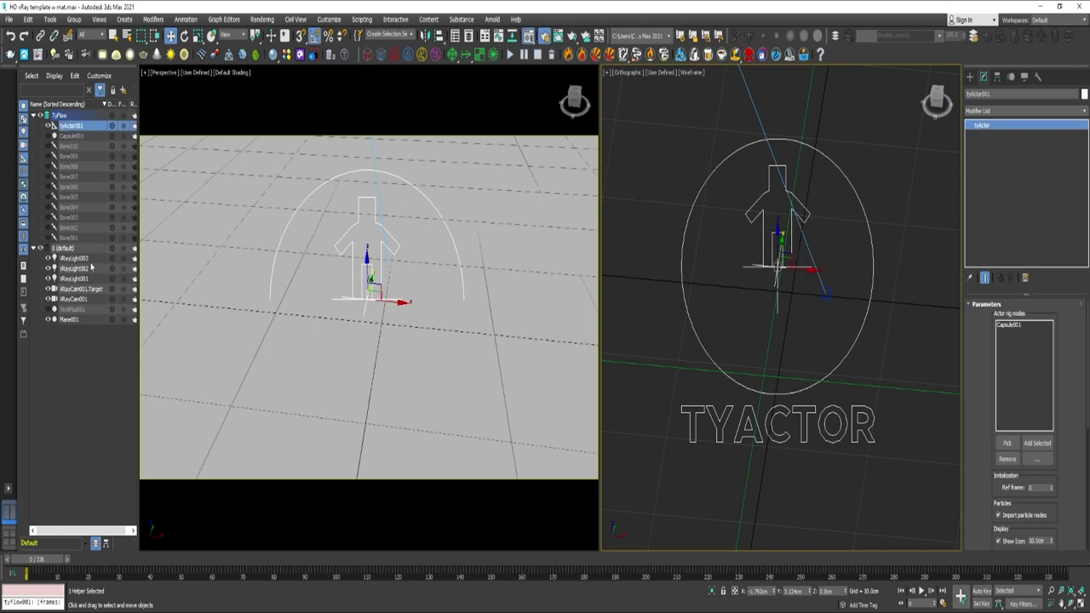
left_click(970, 77)
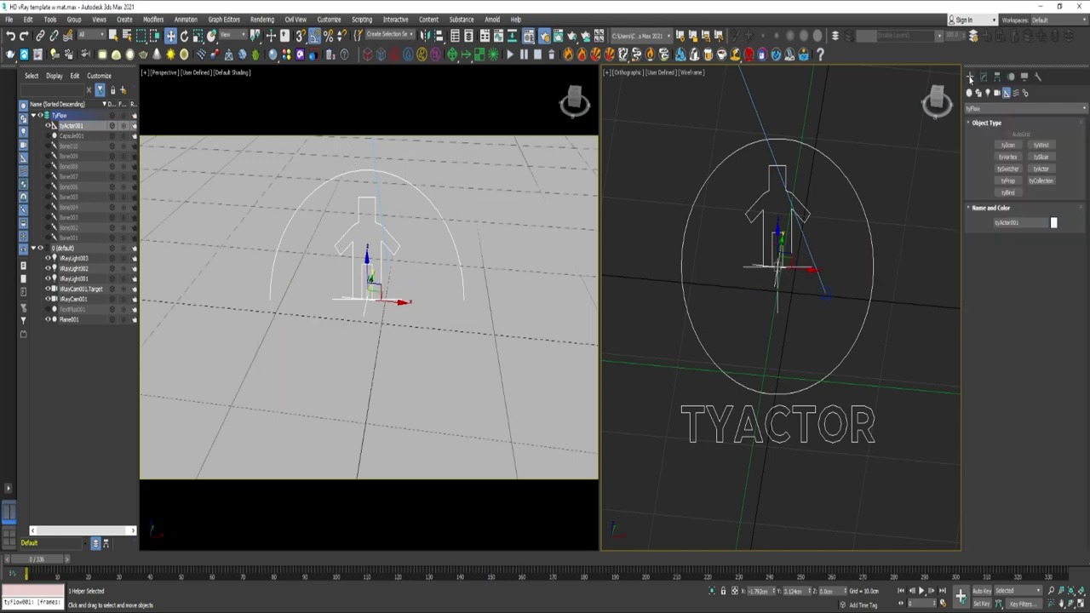
left_click(48, 309)
- Draw a rectangular tyIcon about 178 cm in length around the FX text
scroll(408, 304, "down", 5)
left_click(1007, 145)
left_click_drag(400, 292, 141, 156)
right_click(141, 155)
middle_click_drag(366, 281, 281, 298, "alt")
left_click_drag(438, 207, 353, 268)
scroll(803, 278, "down", 6)
- Fit the tyIcon around the FX text with a length of about 97.5 cm and raise it to about 90 cm in Z
key("t")
left_click(983, 77)
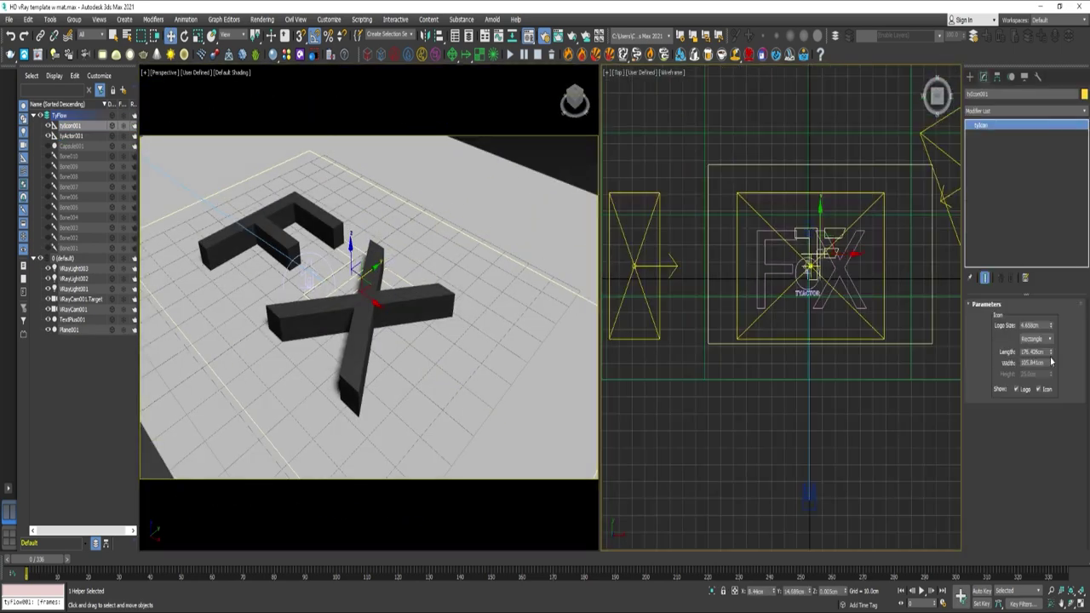
left_click_drag(1051, 363, 1051, 370)
left_click_drag(827, 245, 818, 261)
mouse_move(1051, 363)
left_mouse_down()
mouse_move(1047, 380)
mouse_move(1051, 344)
left_mouse_up()
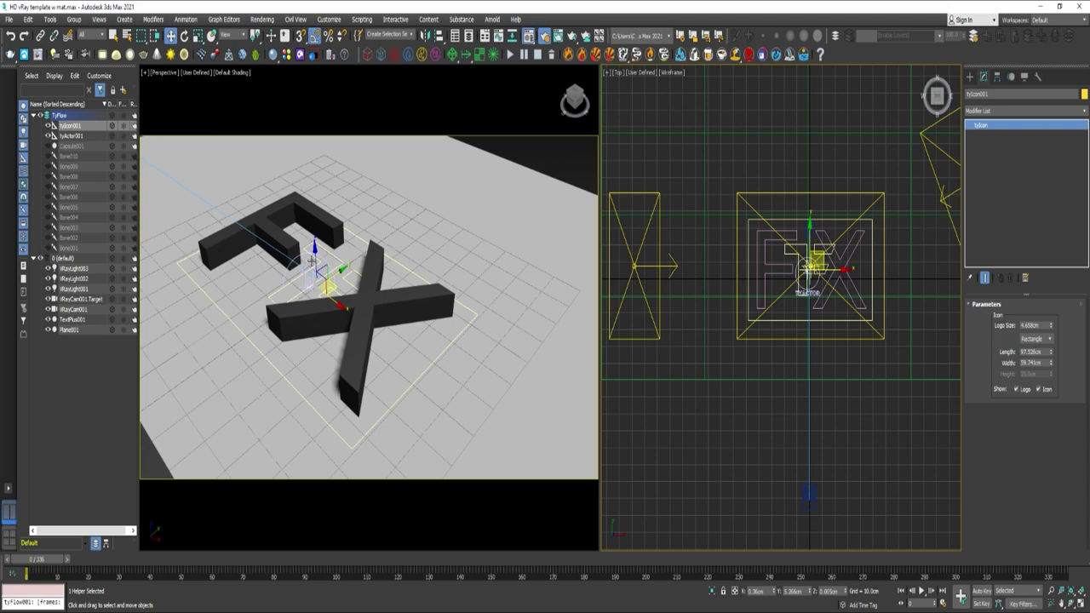
key("c")
- Create a tyFlow object beside the FX text and open its editor, placed clear of the camera view
left_click(970, 77)
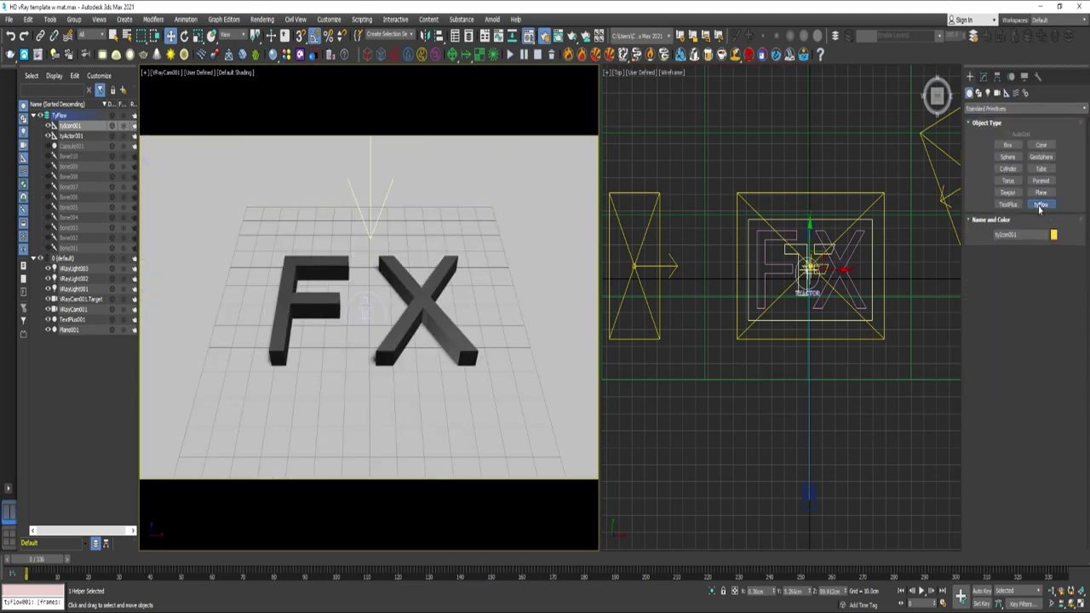
left_click(1040, 205)
left_click_drag(542, 322, 575, 280)
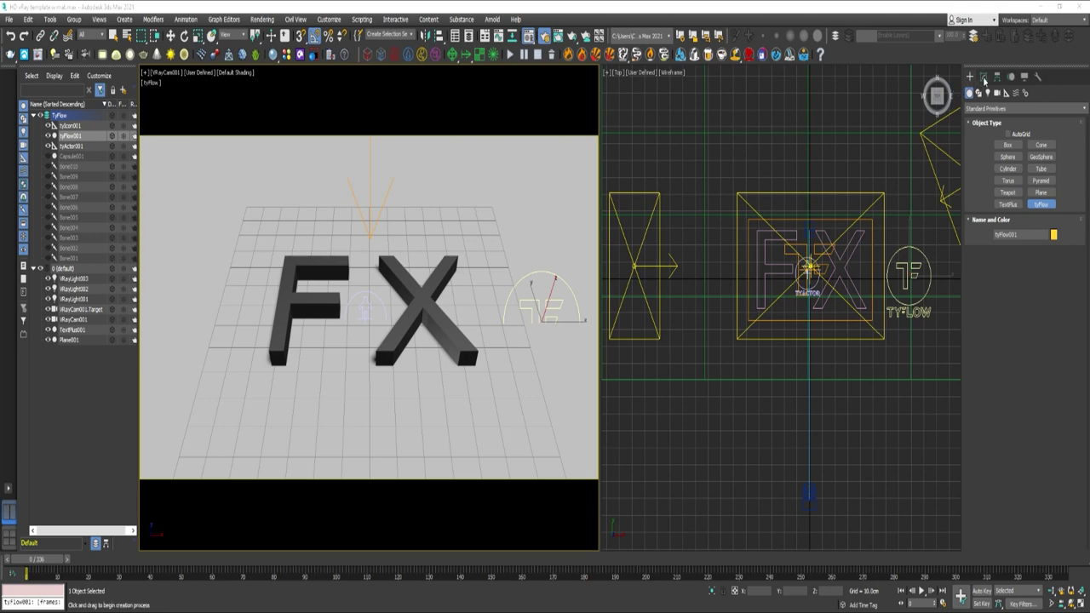
left_click(984, 77)
left_click(1013, 330)
left_click_drag(491, 97, 788, 30)
left_click_drag(739, 448, 738, 548)
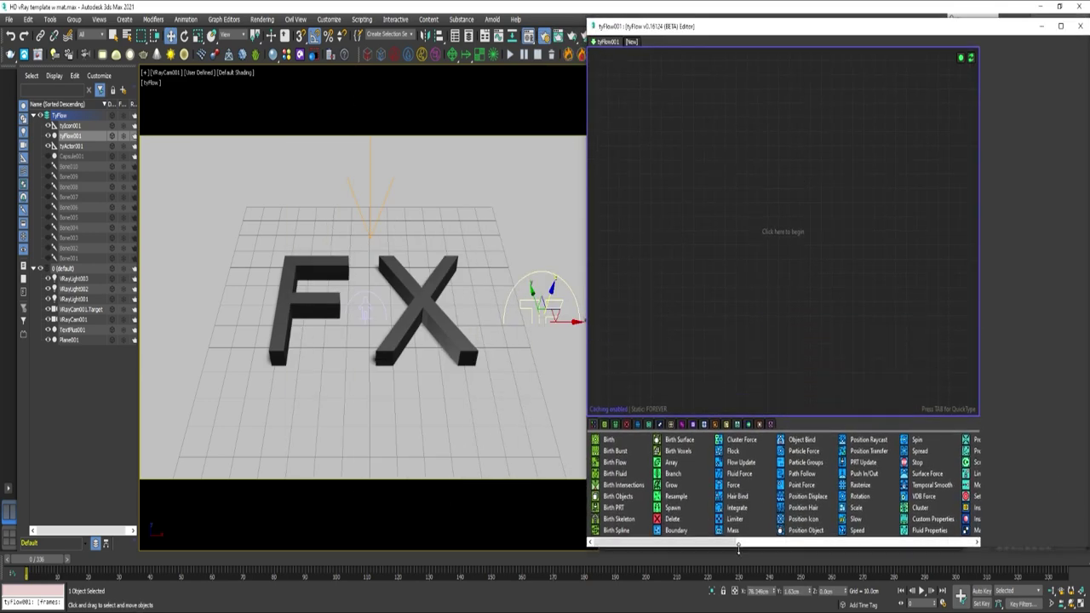
left_click_drag(588, 224, 608, 224)
- Start a new event with a Birth operator, setting its total to 10 and its end frame to 30
left_click_drag(668, 418, 634, 72)
double_click(1052, 89)
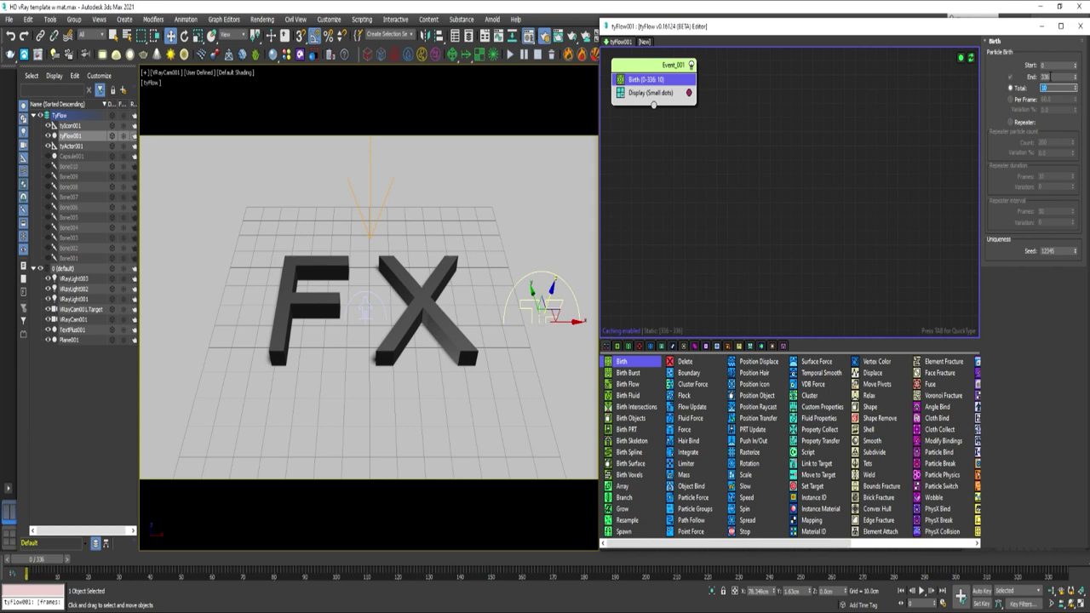
double_click(1046, 76)
type("30")
key("Return")
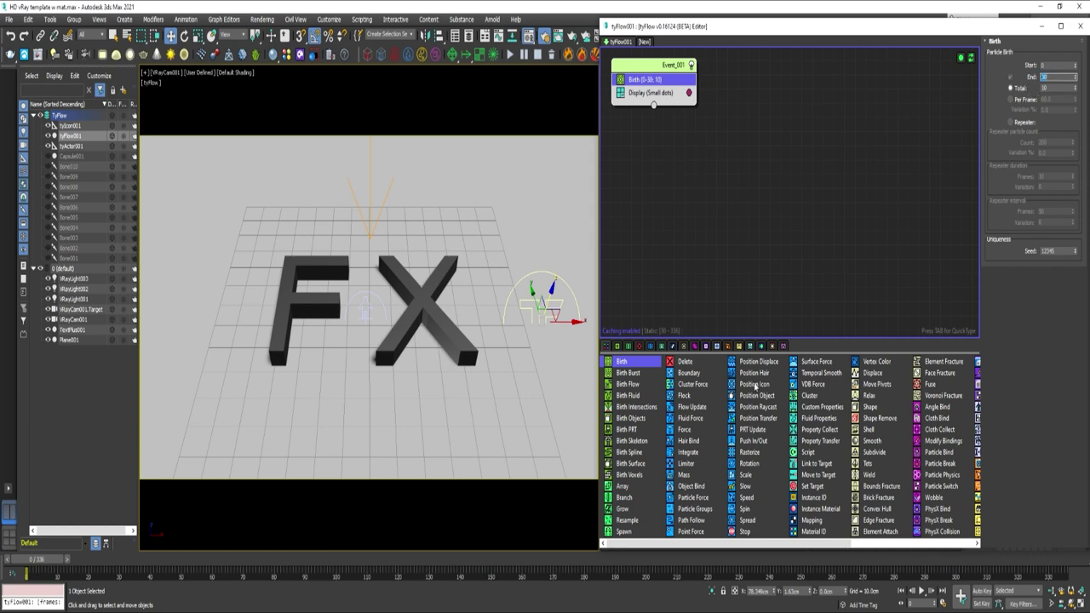
- Add a Position Icon operator to Event_001, using tyIcon001 with the location set to Volume
left_click_drag(753, 384, 652, 94)
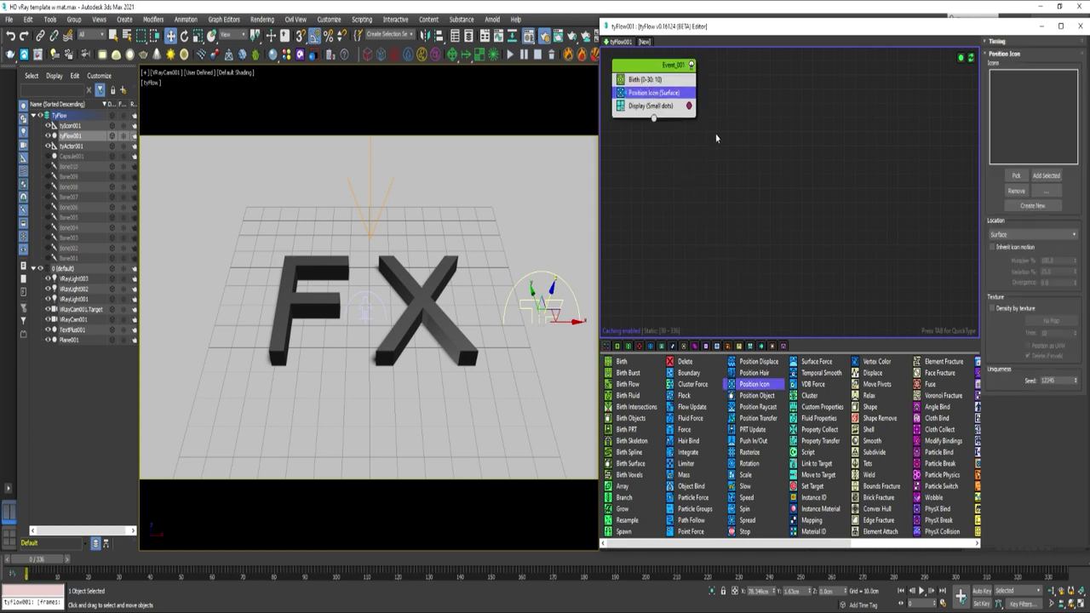
left_click(1016, 176)
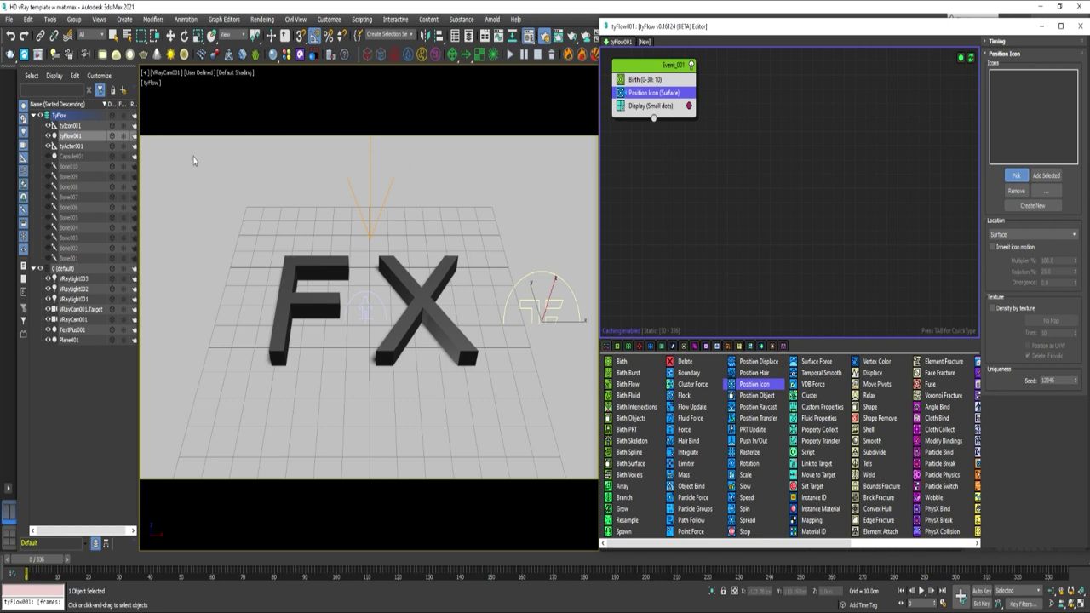
left_click(70, 126)
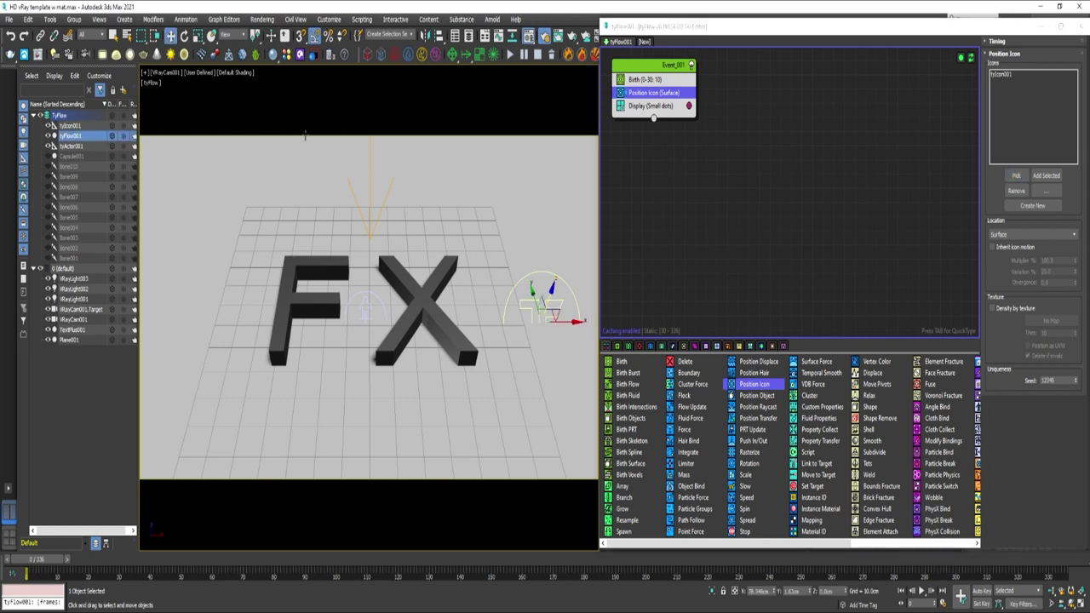
- Add an Actor operator to Event_001 and assign tyActor001 as its actor object
scroll(793, 435, "down", 3)
left_click_drag(809, 408, 656, 106)
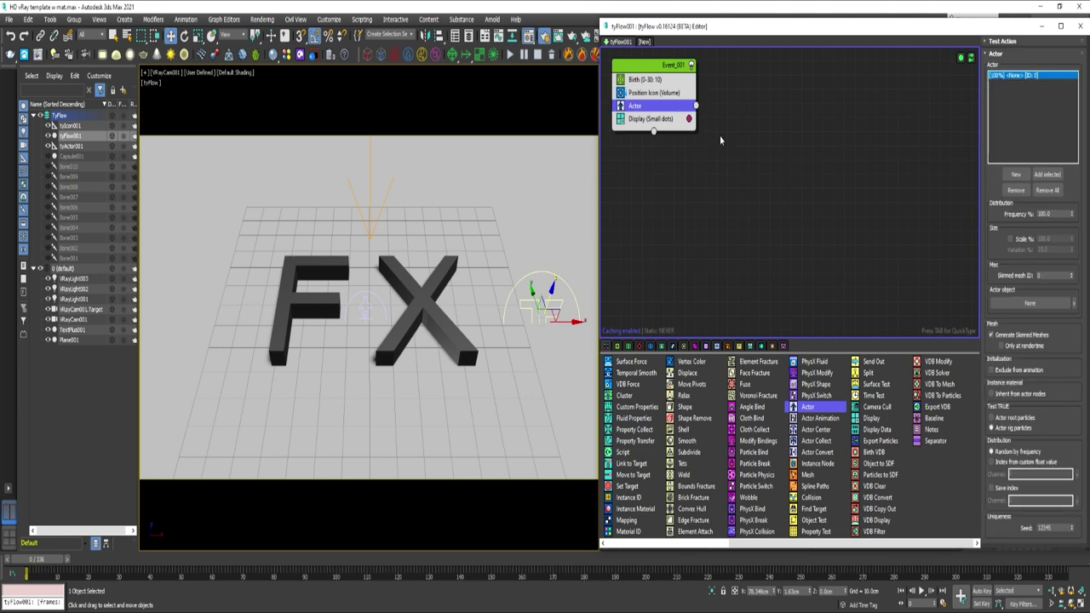
left_click(1040, 303)
left_click(367, 304)
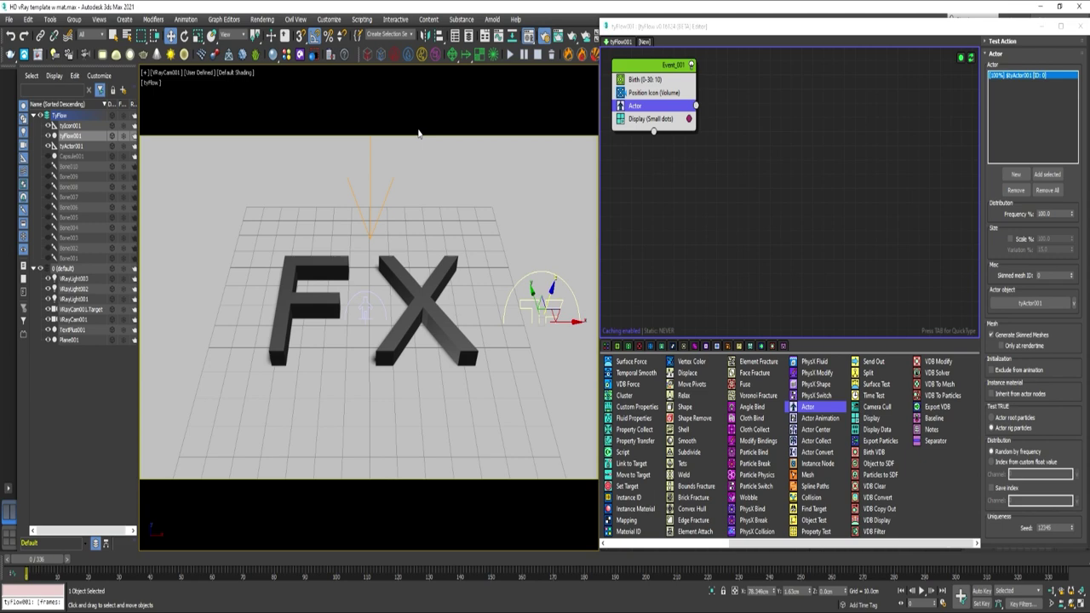
- Scrub the timeline to frame 43 and examine the spawned worms in the perspective view
key("p")
scroll(394, 168, "down", 5)
middle_click_drag(392, 199, 387, 278)
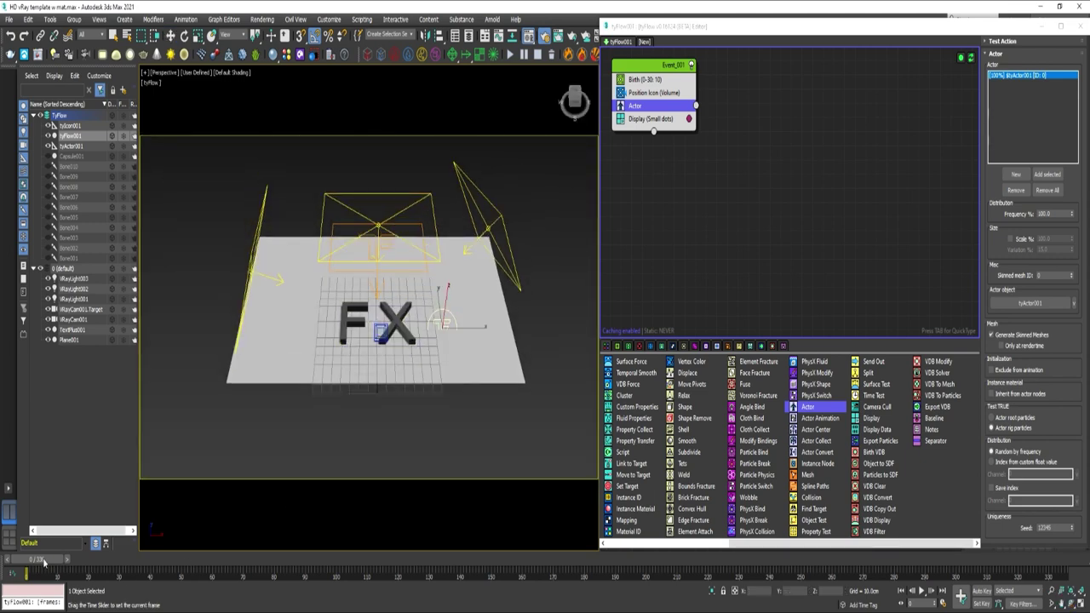
left_click_drag(43, 559, 160, 558)
scroll(460, 247, "up", 5)
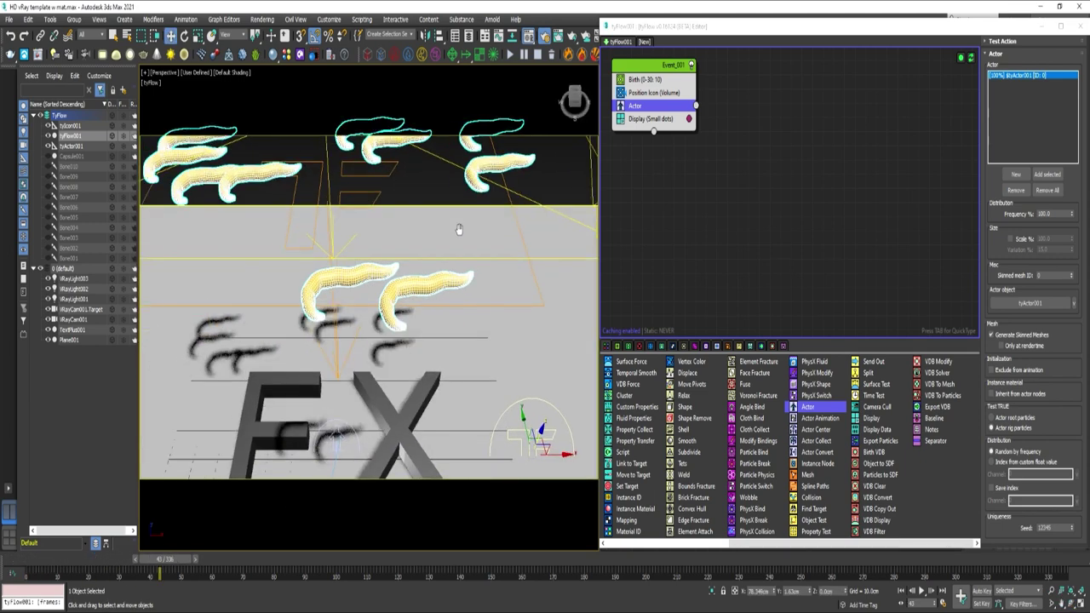
- Enable scaling in the Actor operator and set the scale variation to 45%
left_click(1080, 374)
left_click(1011, 239)
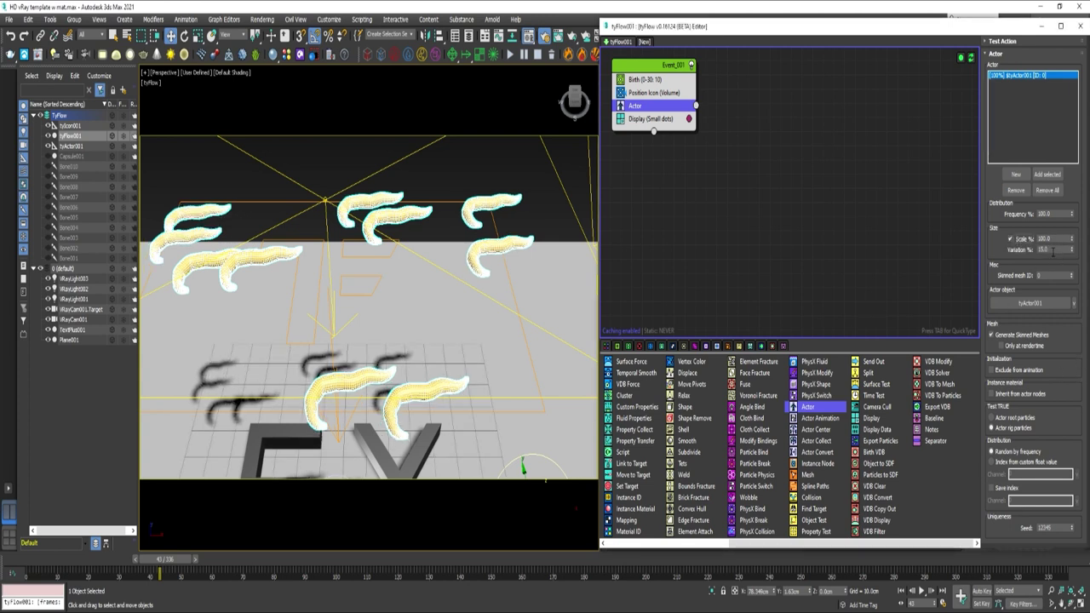
double_click(1052, 250)
type("45")
key("Return")
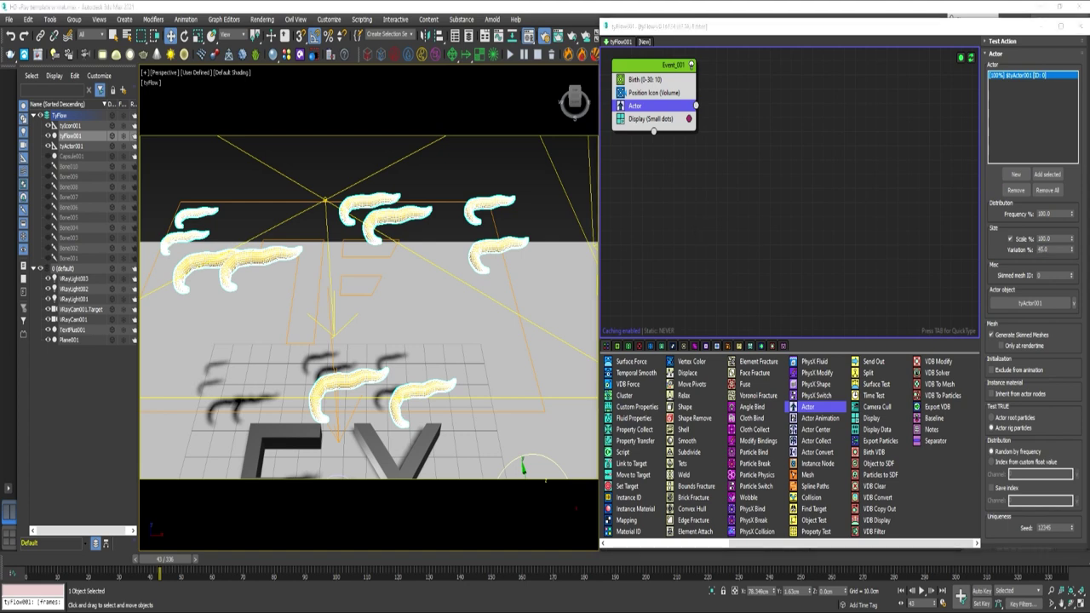
- Add a Random 3D Rotation operator and a Particle Physics operator above the Actor in Event_001
scroll(687, 467, "up", 3)
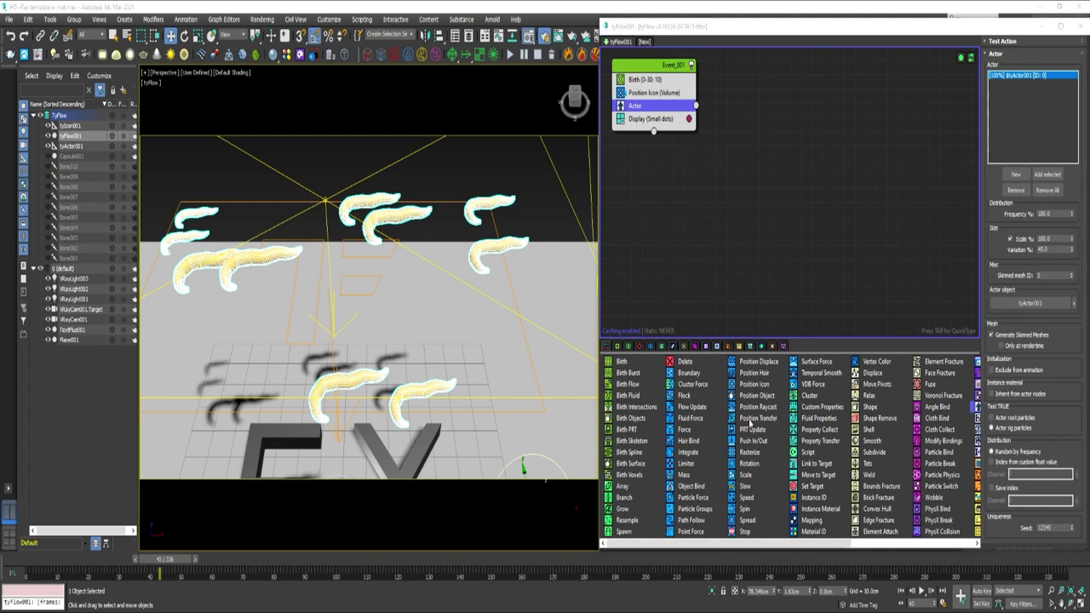
left_click_drag(752, 465, 652, 103)
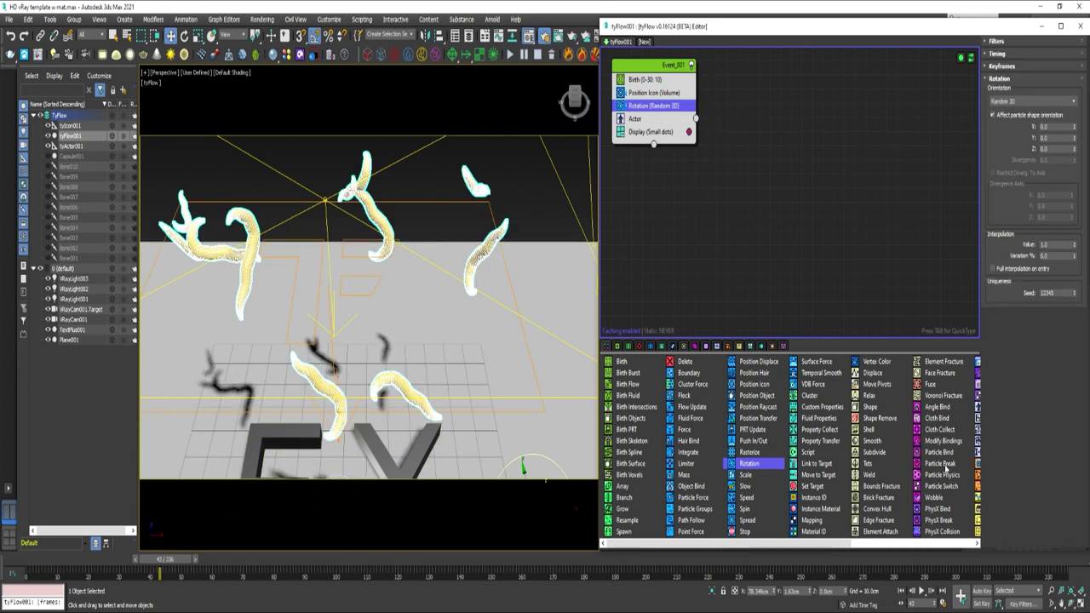
left_click_drag(953, 475, 664, 111)
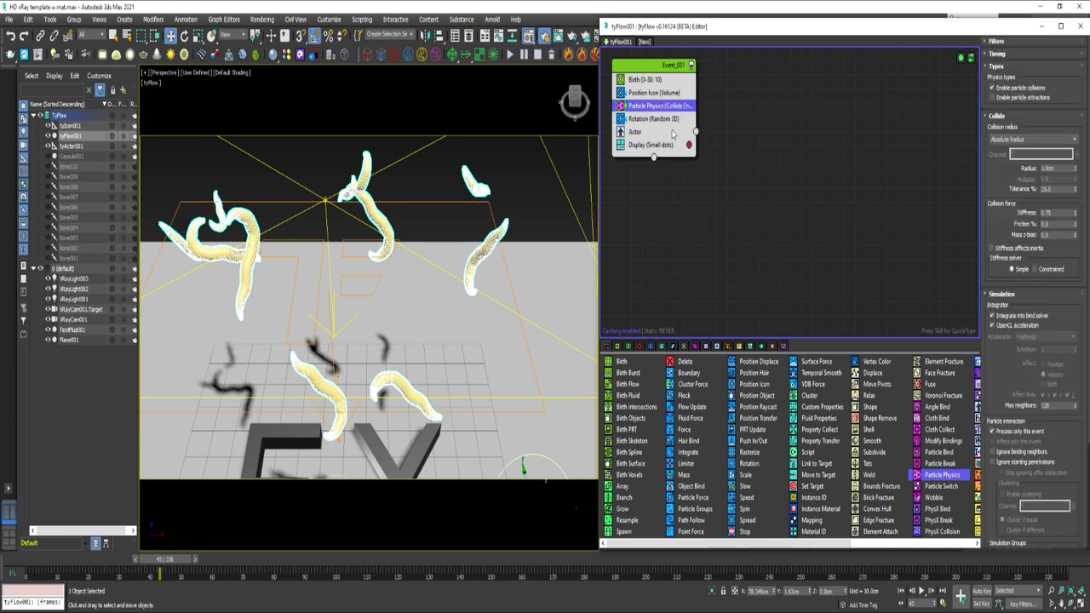
- Set the Particle Physics timing to On Event Entry and its collision radius to 2.0 cm
left_click(1016, 55)
left_click(1018, 67)
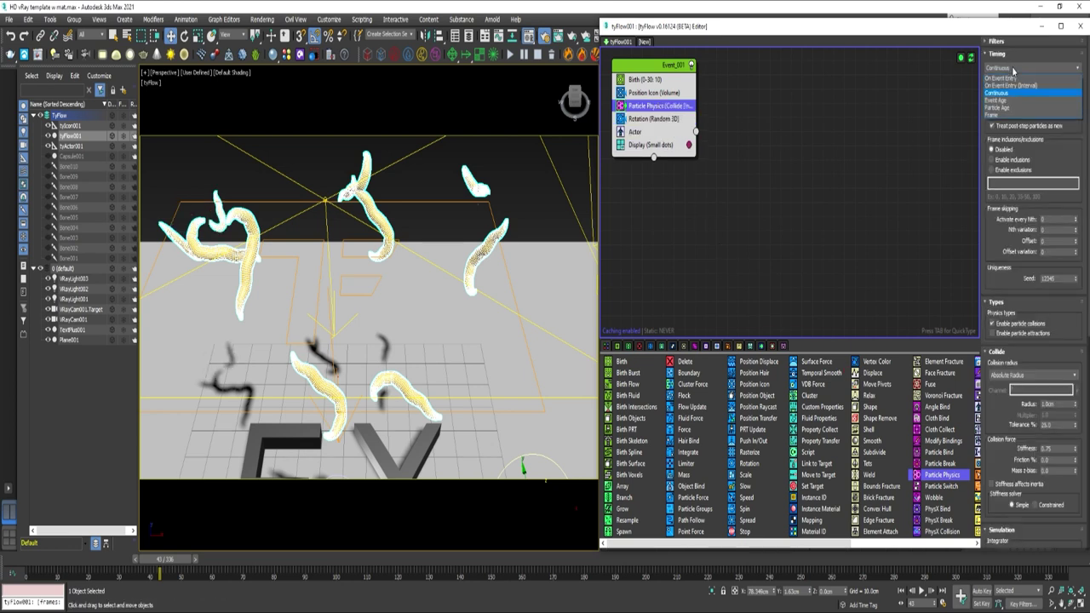
left_click(1010, 79)
left_click(997, 54)
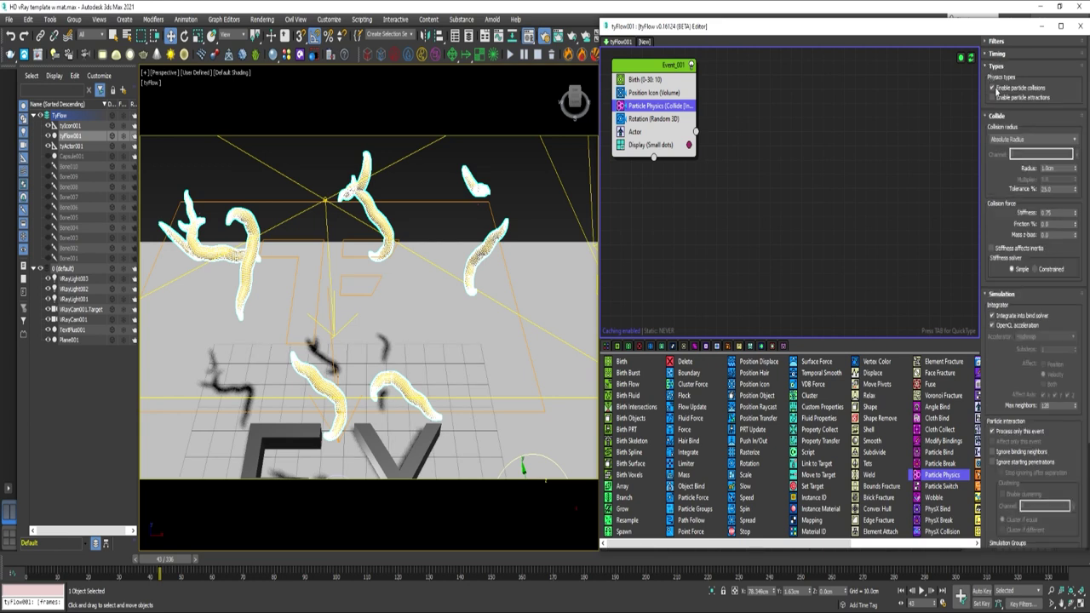
double_click(1059, 168)
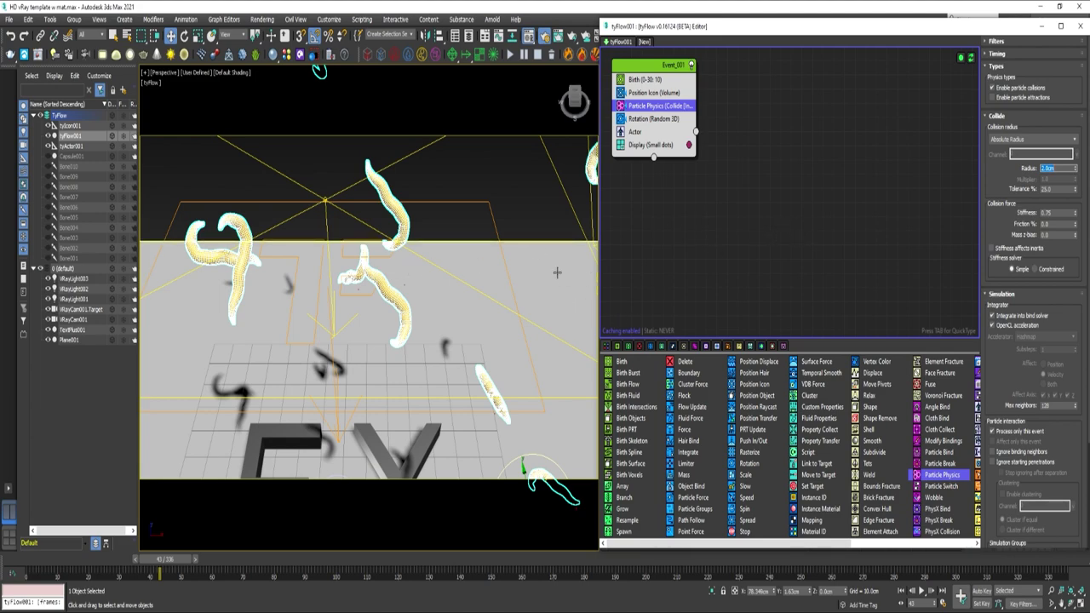
middle_click_drag(359, 268, 493, 246, "alt")
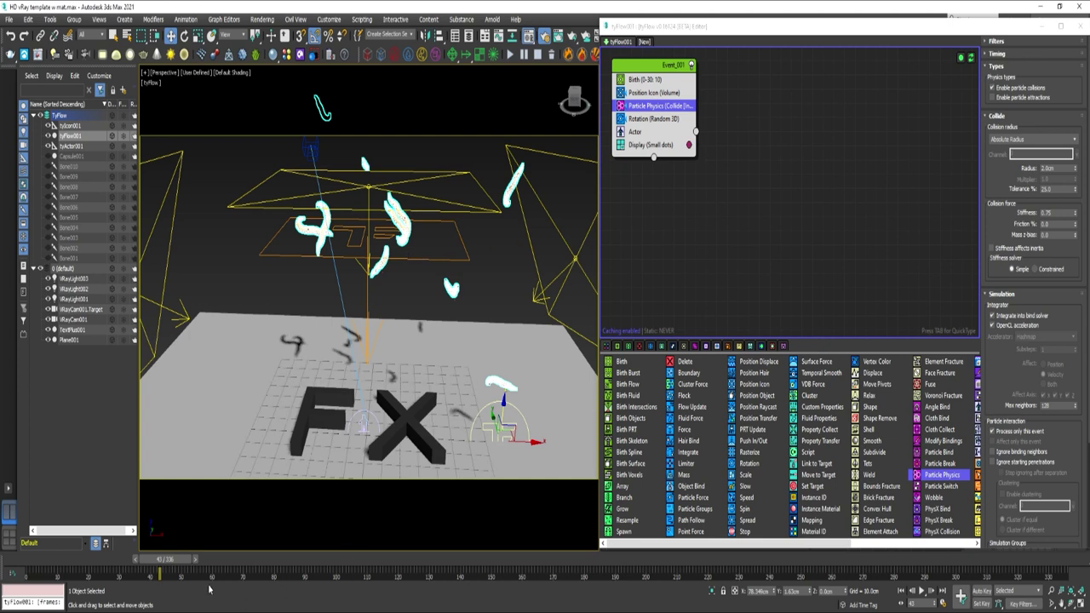
- Take the Particle Physics out of the bind solver and make it affect Position, checking at frame 55
left_click_drag(177, 559, 205, 560)
key("w")
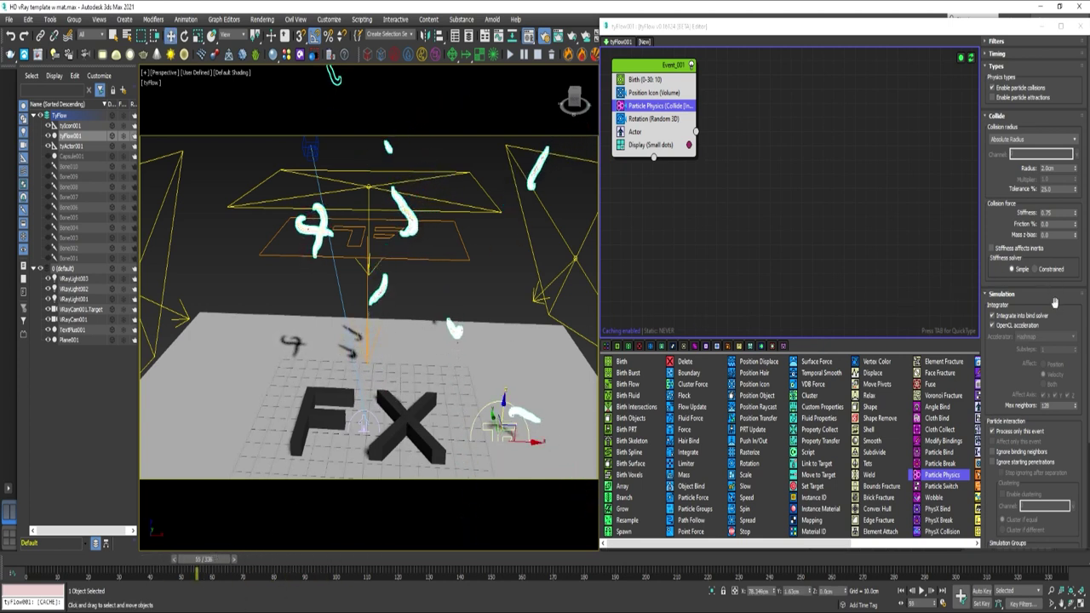
left_click(1003, 316)
scroll(1062, 329, "down", 5)
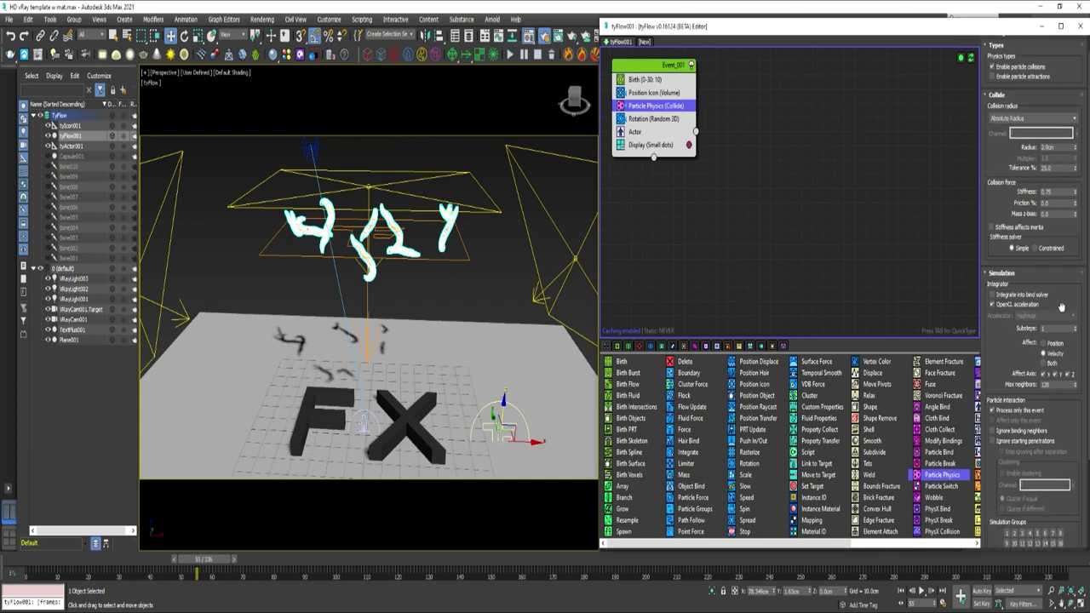
left_click(1054, 231)
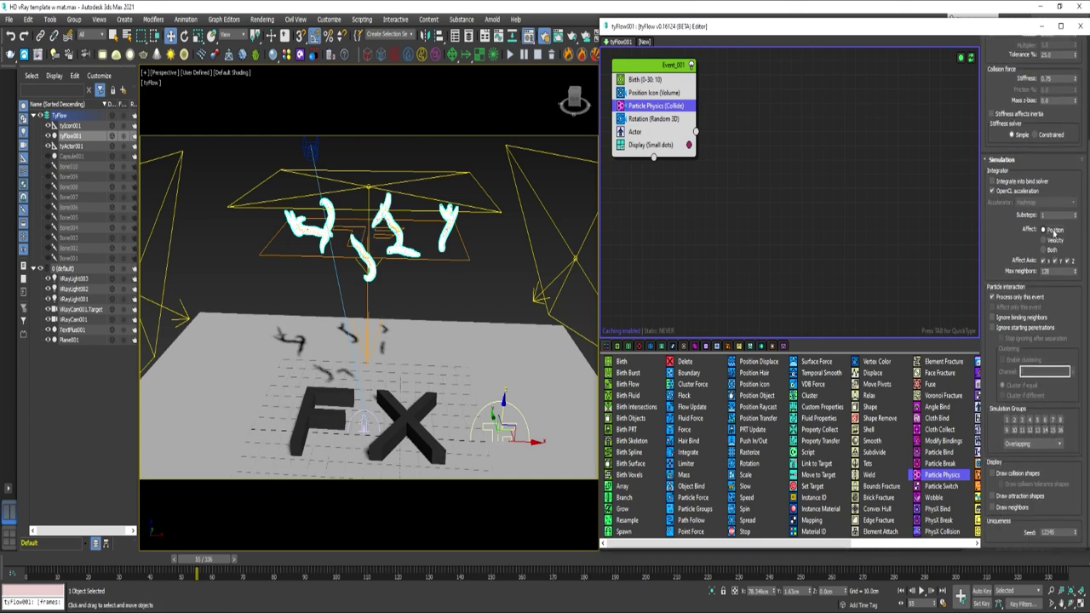
- Set the Particle Physics collision radius to 6.0 cm and check the spacing of the worms above the text
scroll(395, 239, "up", 3)
middle_click_drag(396, 237, 385, 270)
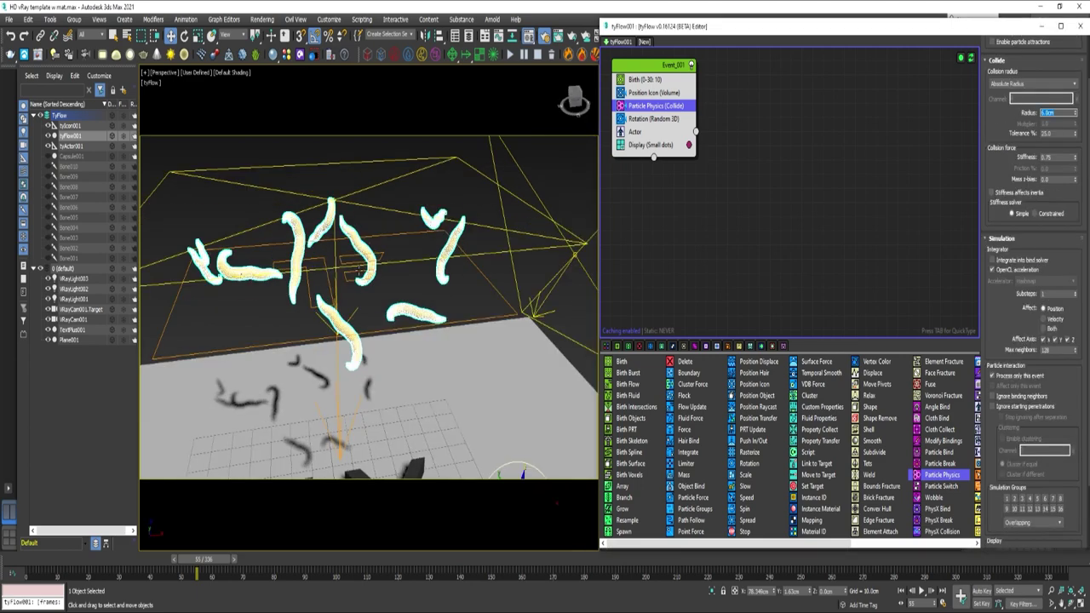
middle_click_drag(358, 271, 381, 207, "alt")
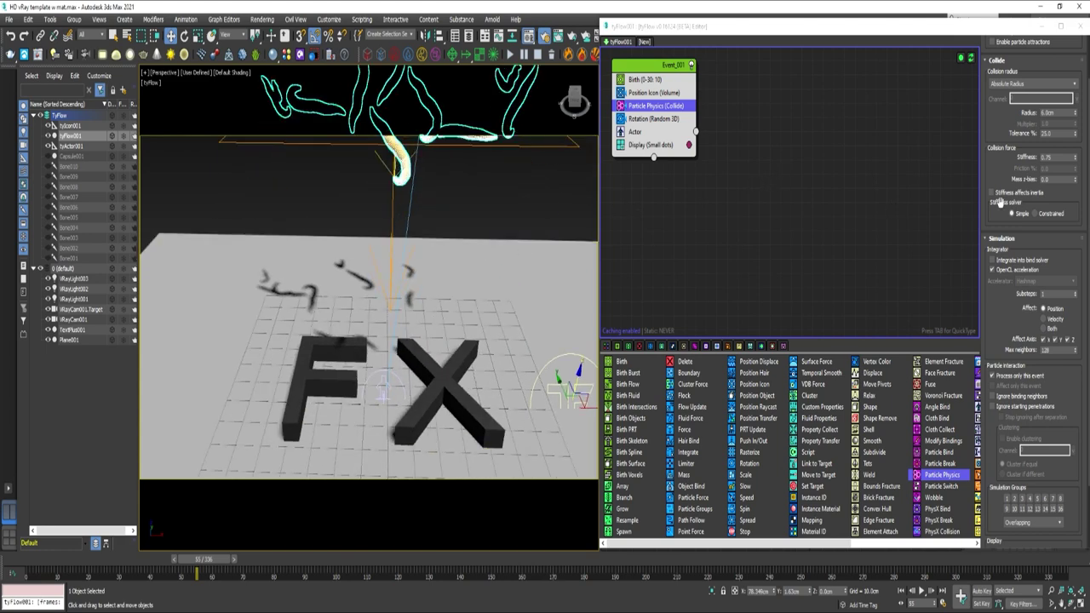
- Add an Actor Animation operator below the Actor in Event_001 and make it play the looping sequence wiggle_1
scroll(852, 345, "right", 3)
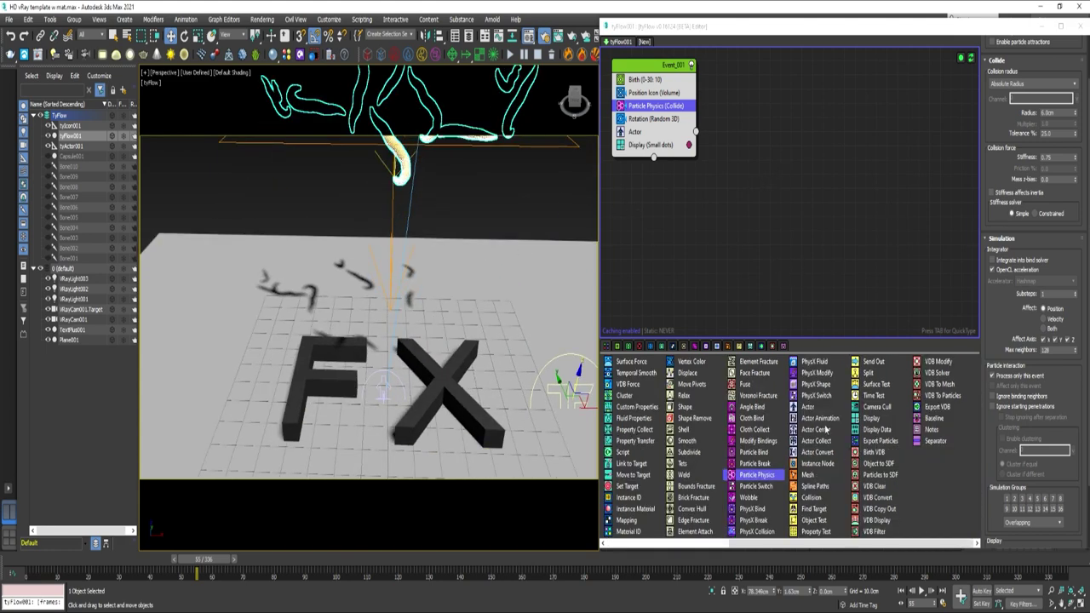
left_click_drag(822, 418, 663, 171)
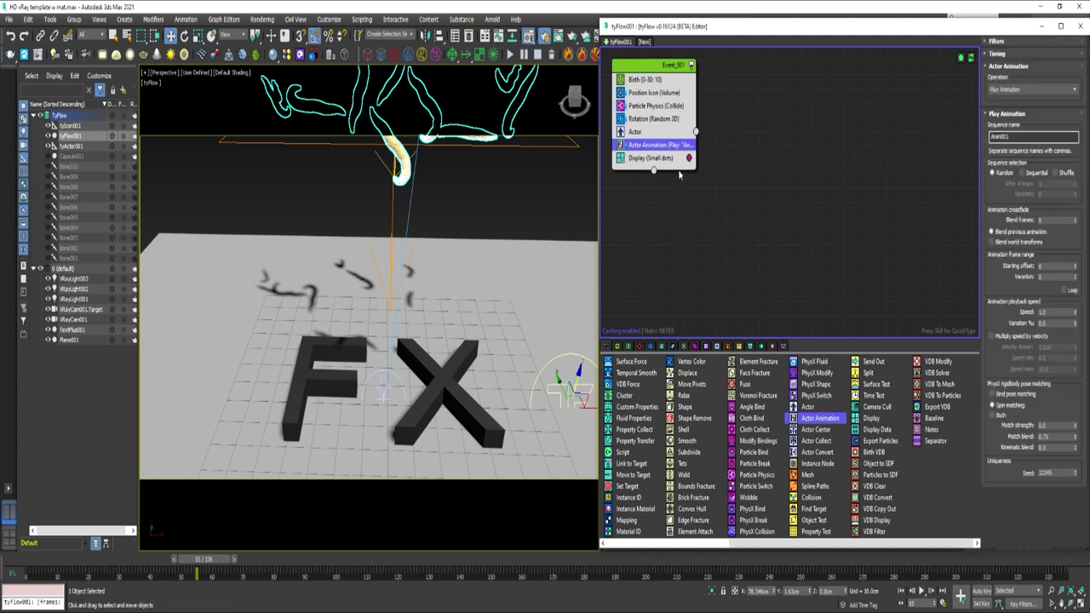
double_click(1041, 134)
type("wiggle_1")
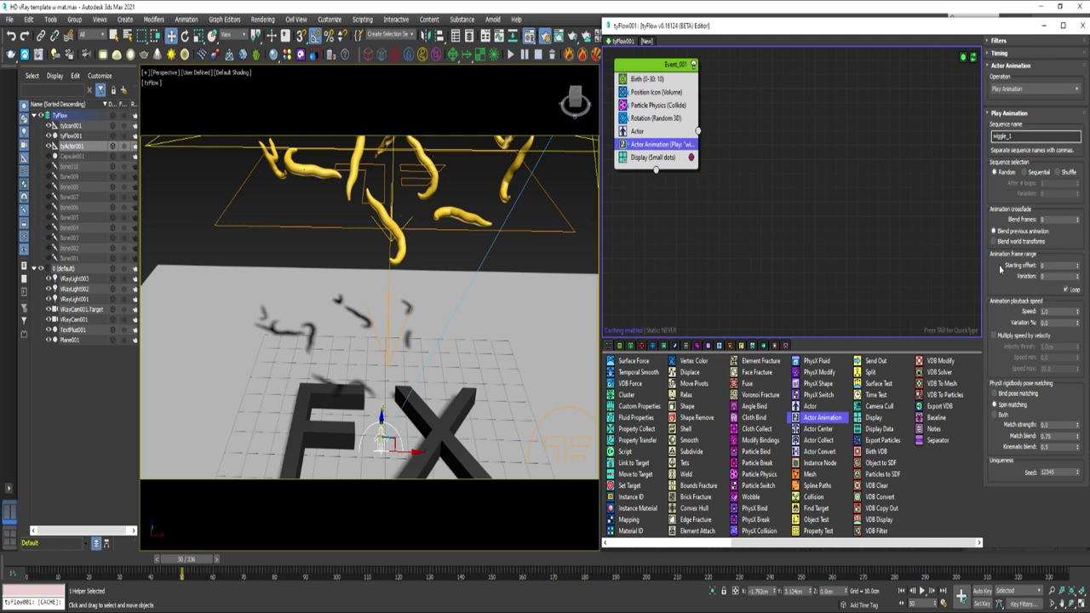
- Set the Actor Animation's match strength to 0.75 and playback speed variation to 20%, scrubbing the timeline to check the wriggling
double_click(1046, 424)
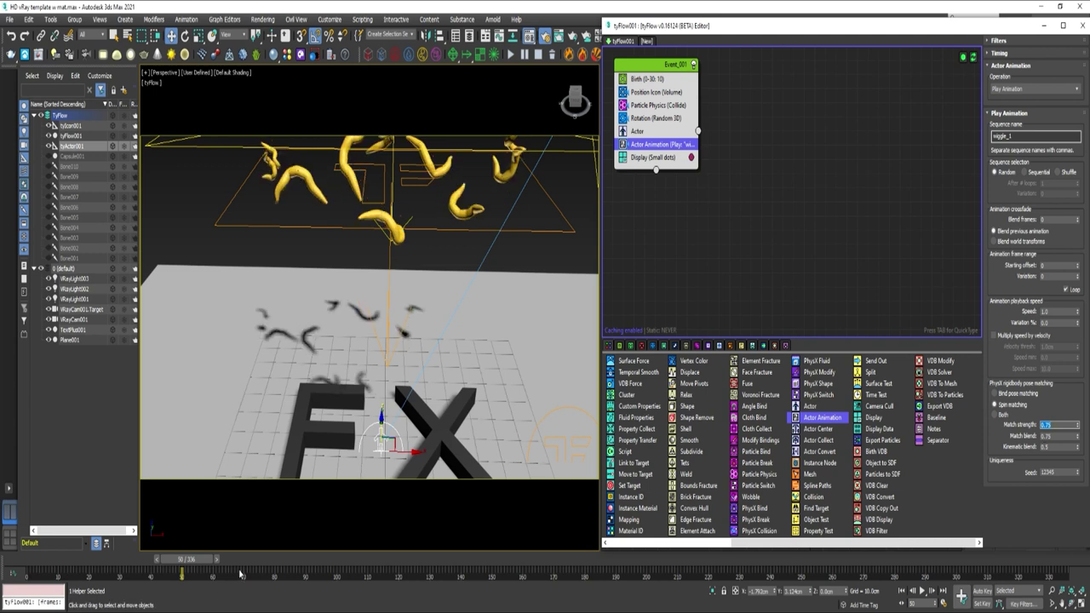
left_click_drag(181, 567, 413, 499)
key("w")
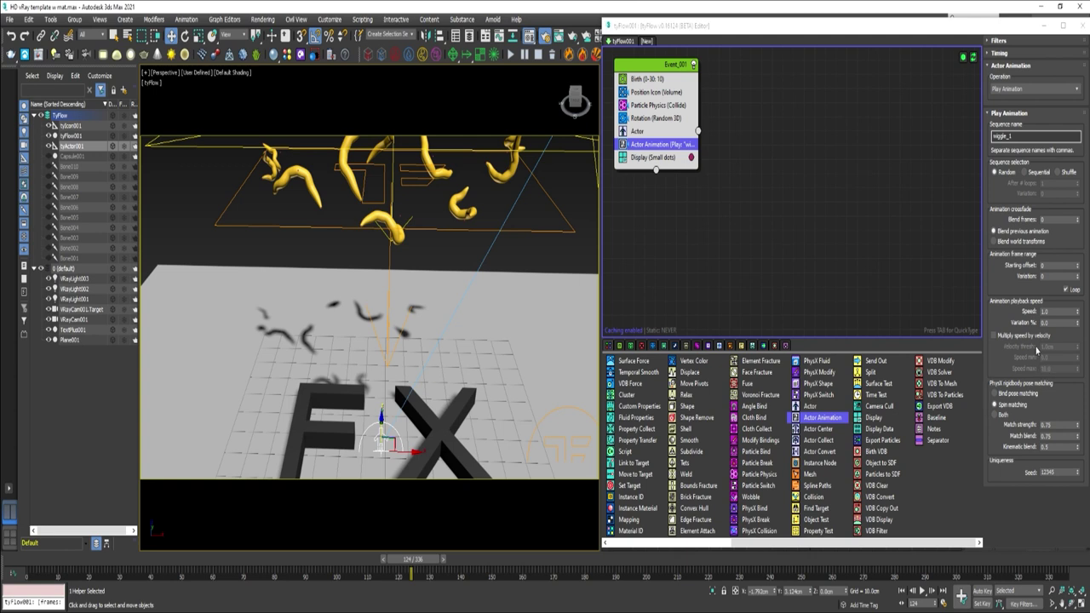
left_click_drag(1053, 326, 1020, 328)
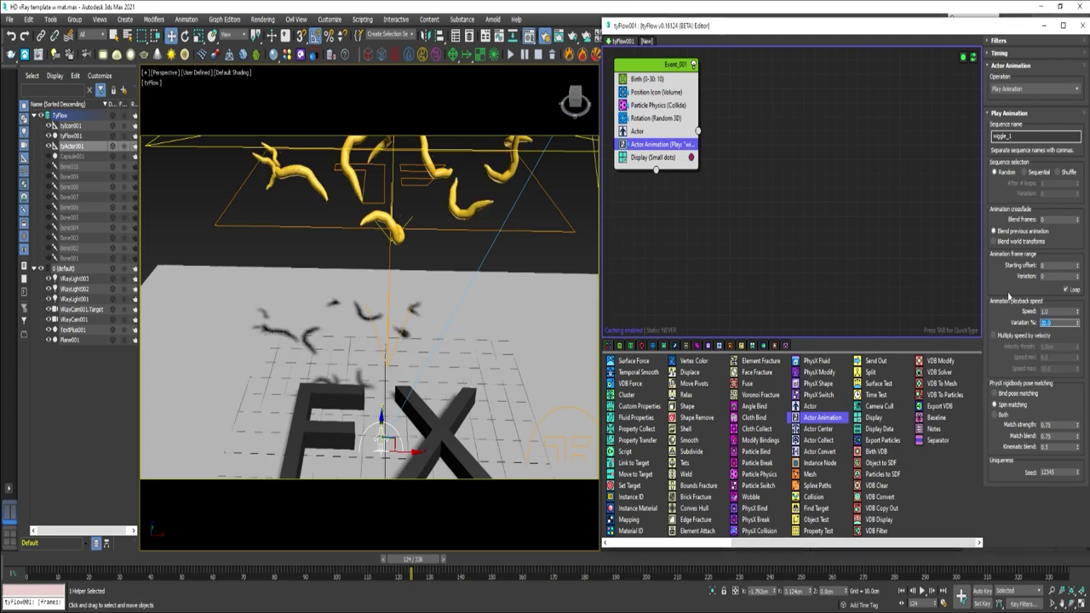
left_click_drag(402, 564, 203, 535)
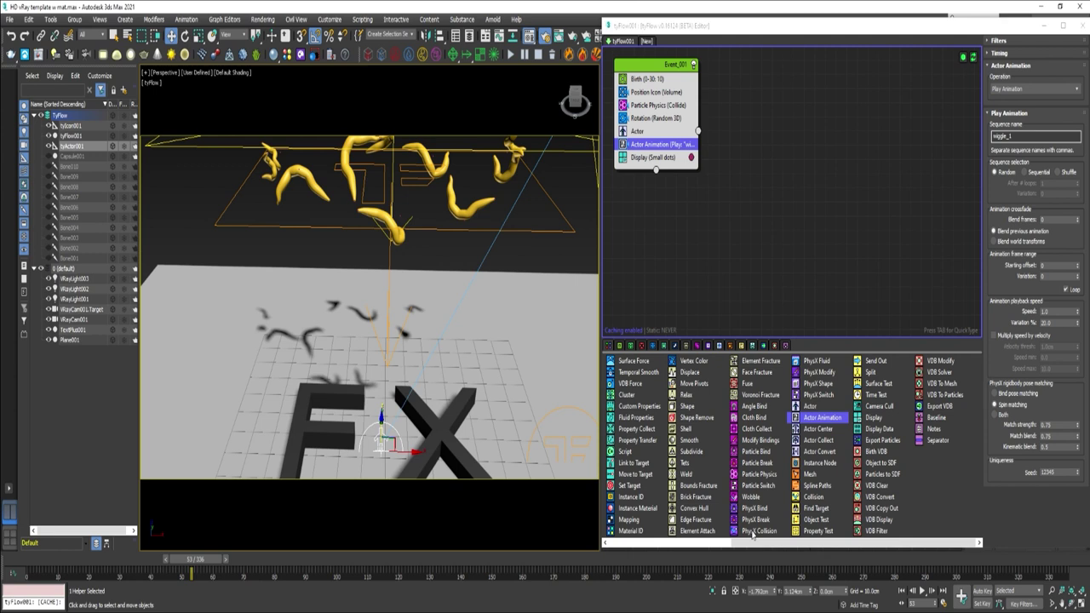
- Send the actors from Event_001 to a new event with a convex hull PhysX Shape operator, and hide the FX text
left_click_drag(826, 388, 697, 130)
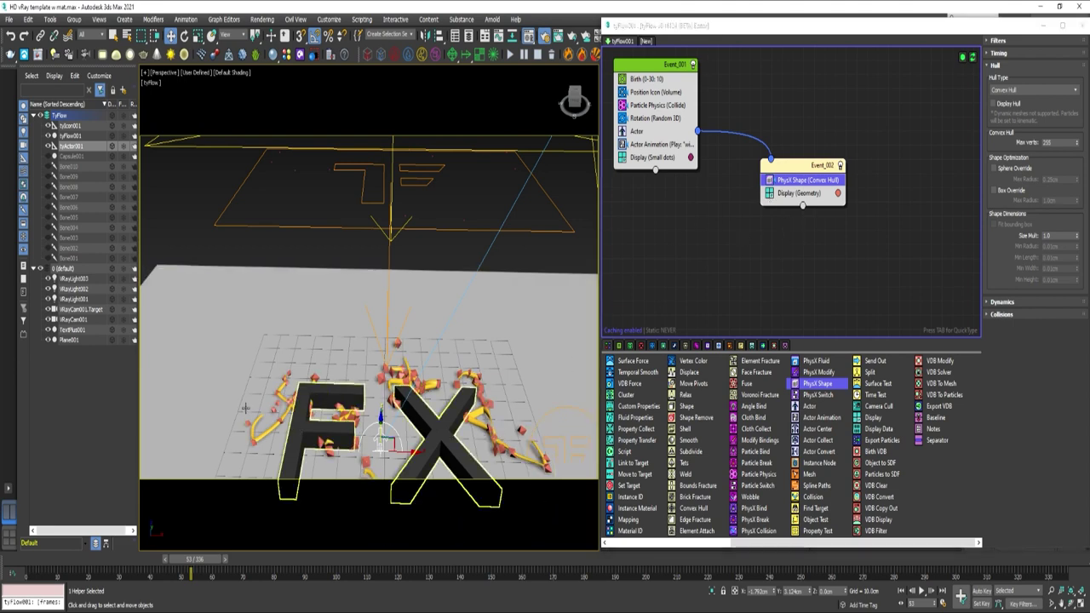
left_click(302, 431)
key("alt+h")
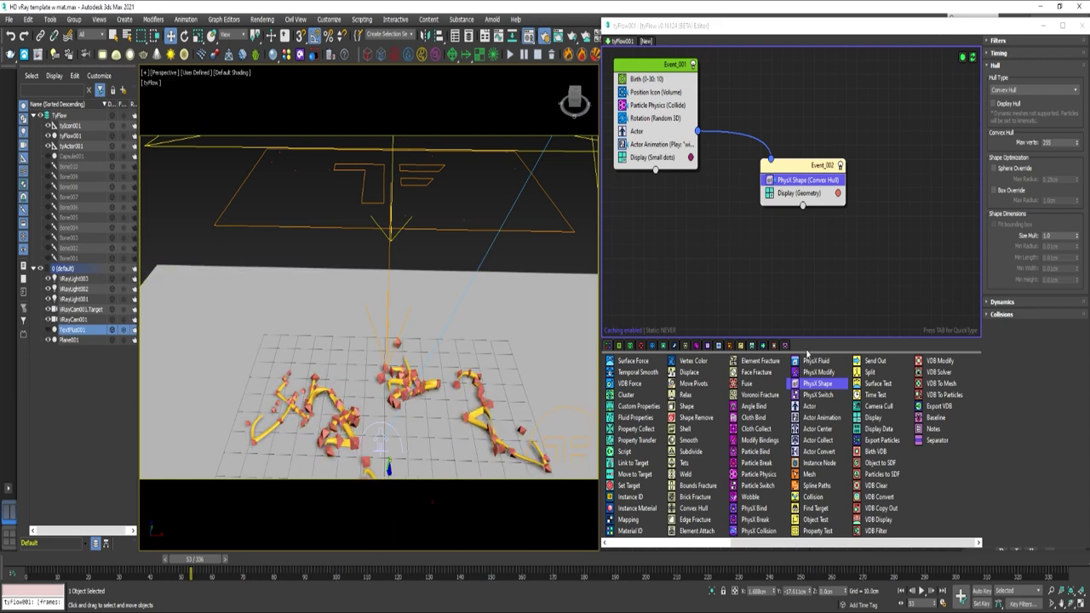
- Add a PhysX Bind operator below the PhysX Shape, disable Event_002's geometry display, and scrub back to frame 34
left_click_drag(755, 510, 745, 162)
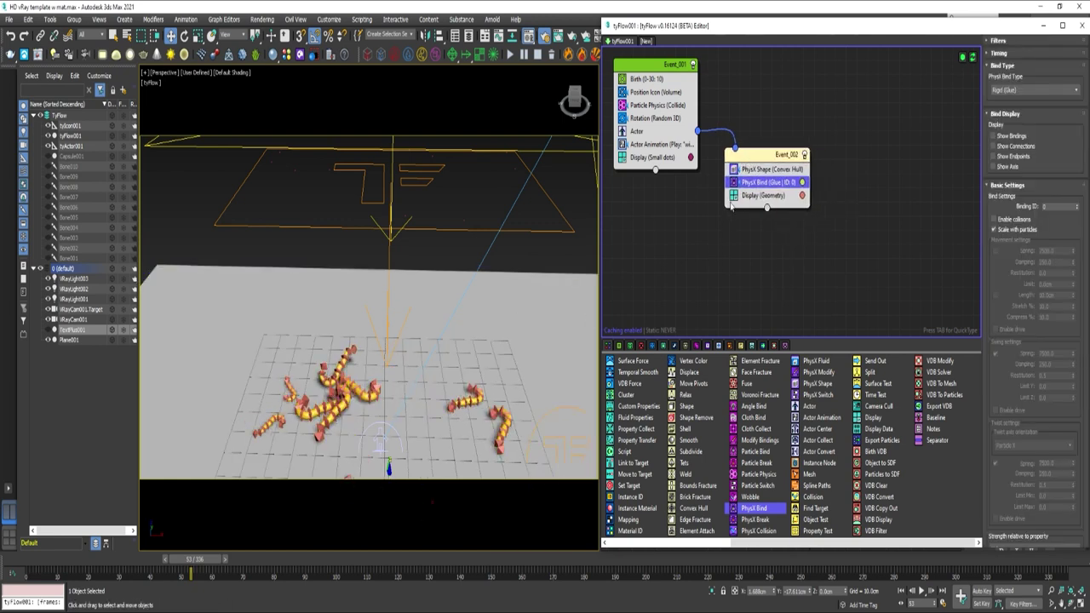
left_click_drag(202, 563, 146, 556)
key("w")
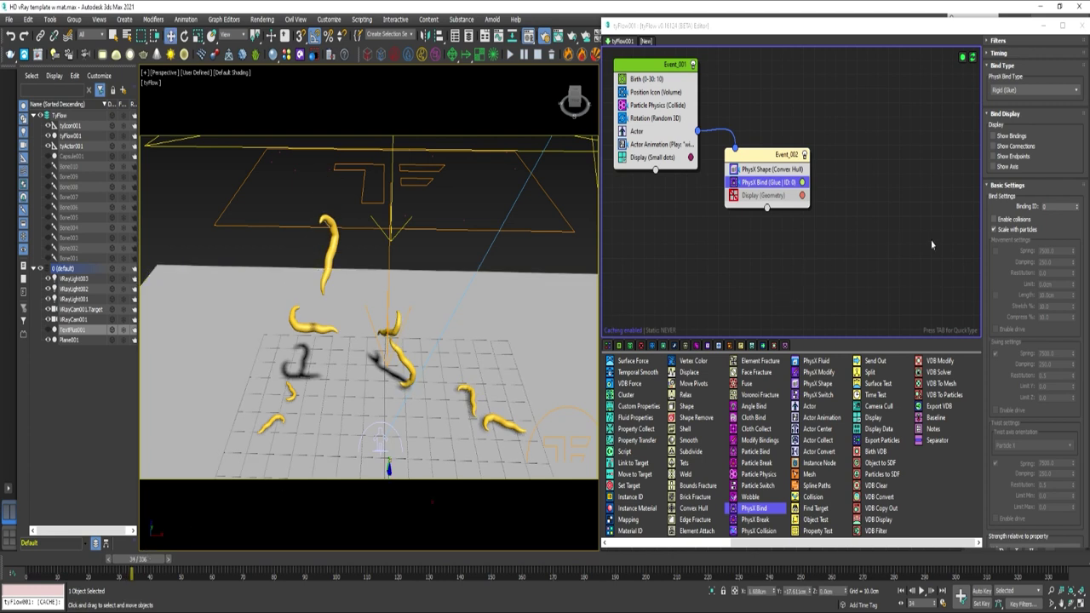
- Change the PhysX Bind type to Rigid (Joint) and scrub forward to frame 61
left_click(1031, 91)
left_click(1016, 123)
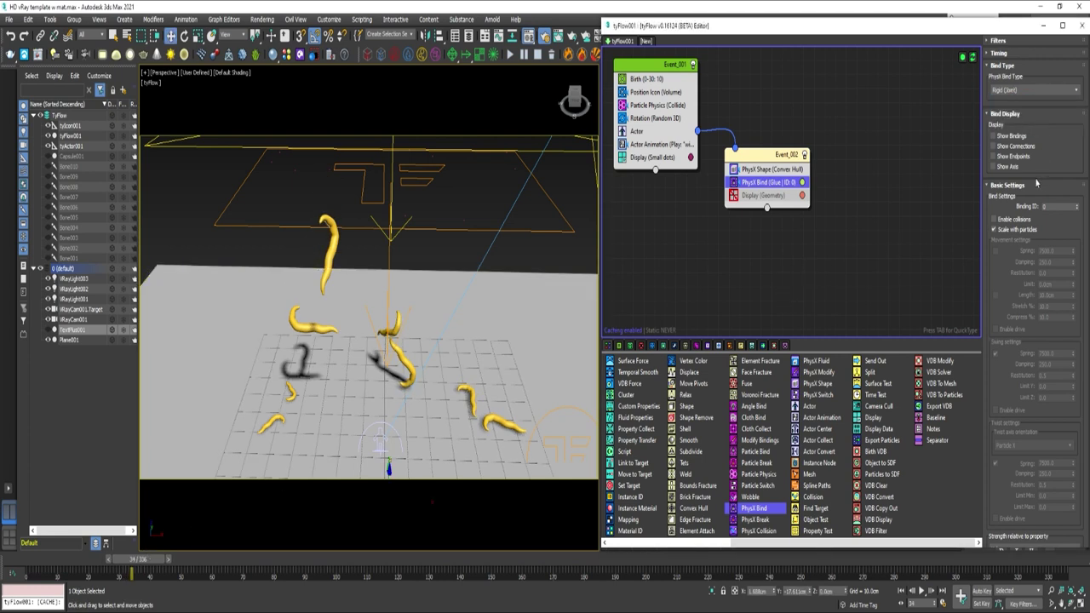
left_click_drag(148, 567, 235, 569)
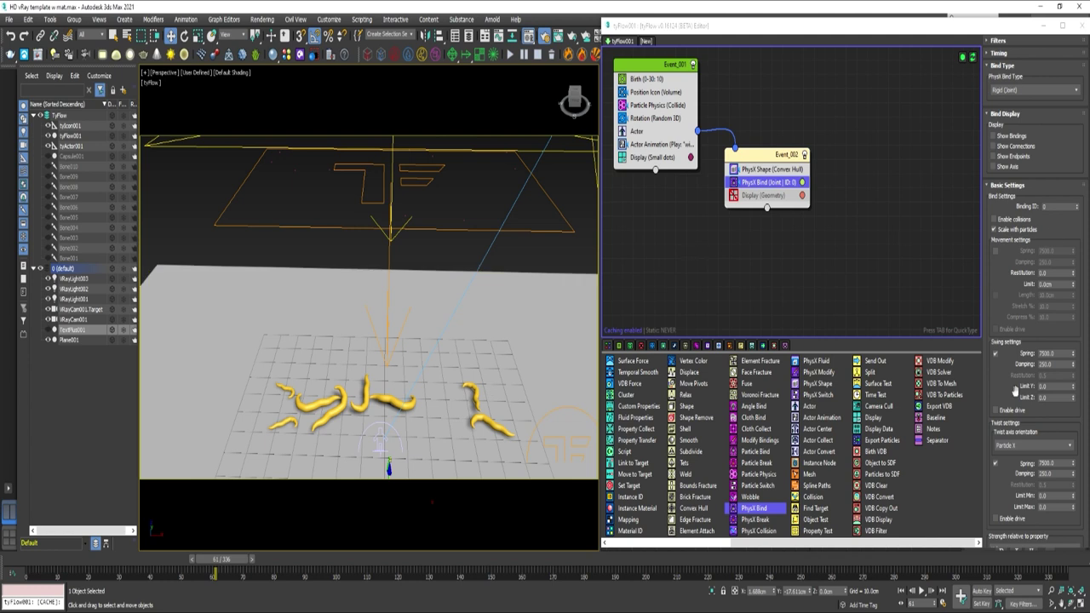
- Set the PhysX Bind's proximity bind distance to 1.0 cm and max binds to 2, then check at frame 91
scroll(1015, 390, "down", 5)
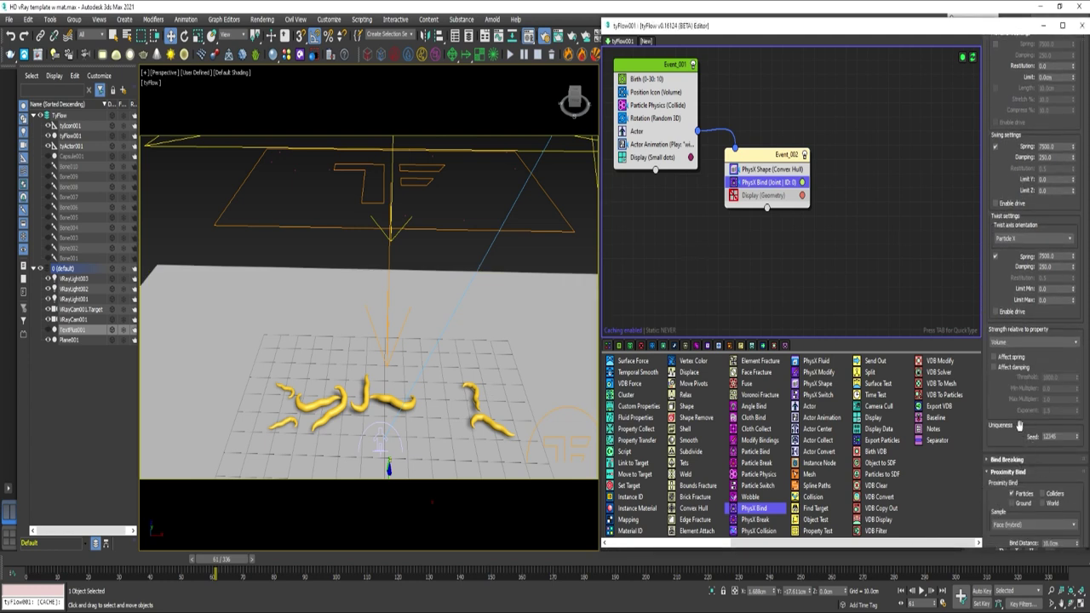
scroll(1019, 425, "down", 4)
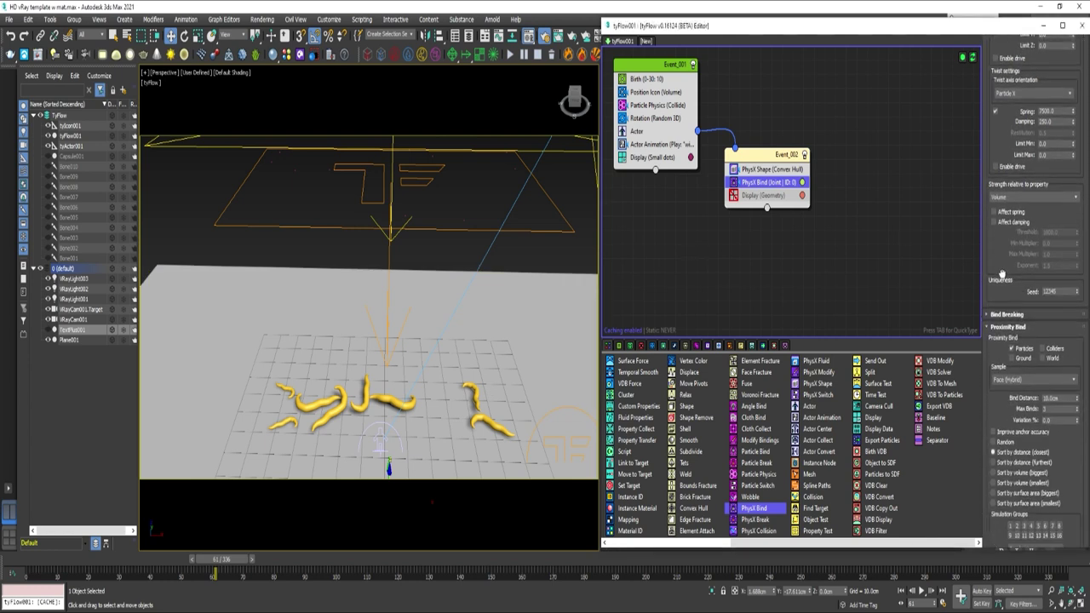
double_click(1063, 390)
type("1")
key("Return")
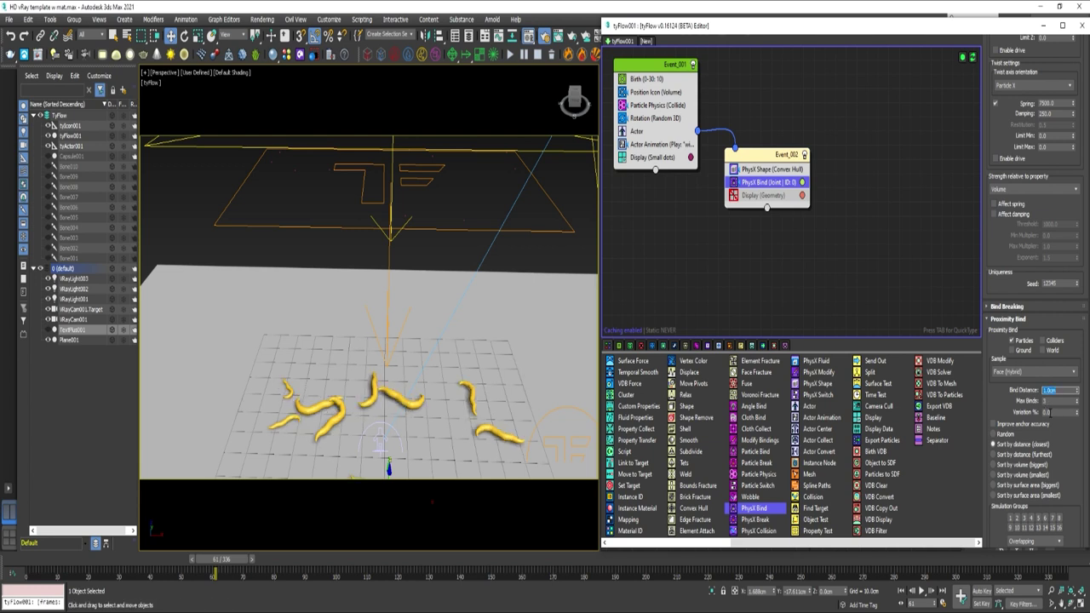
key("Tab")
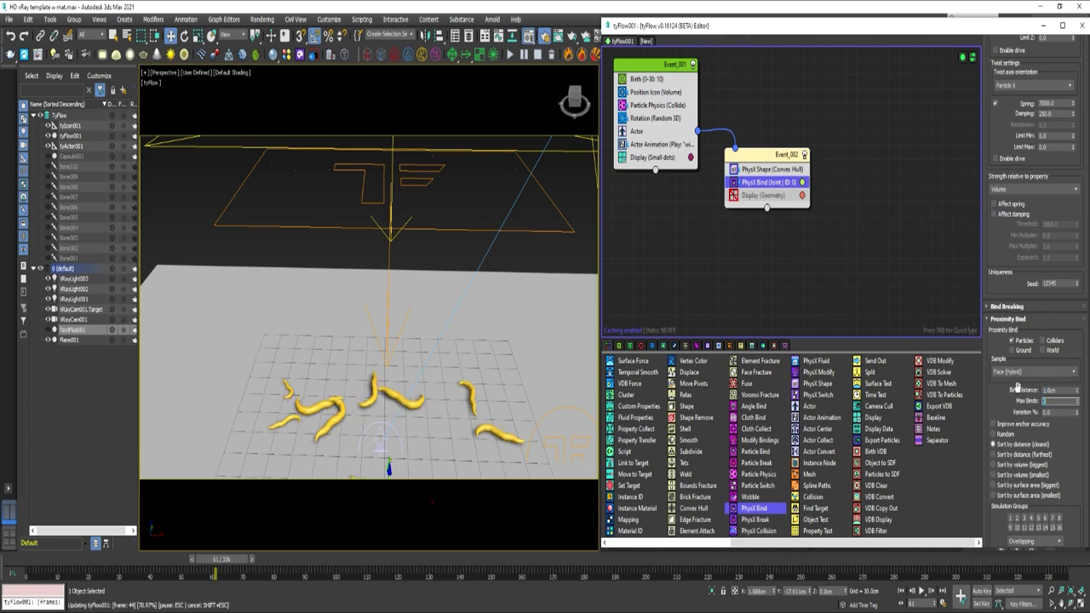
left_click_drag(234, 559, 319, 560)
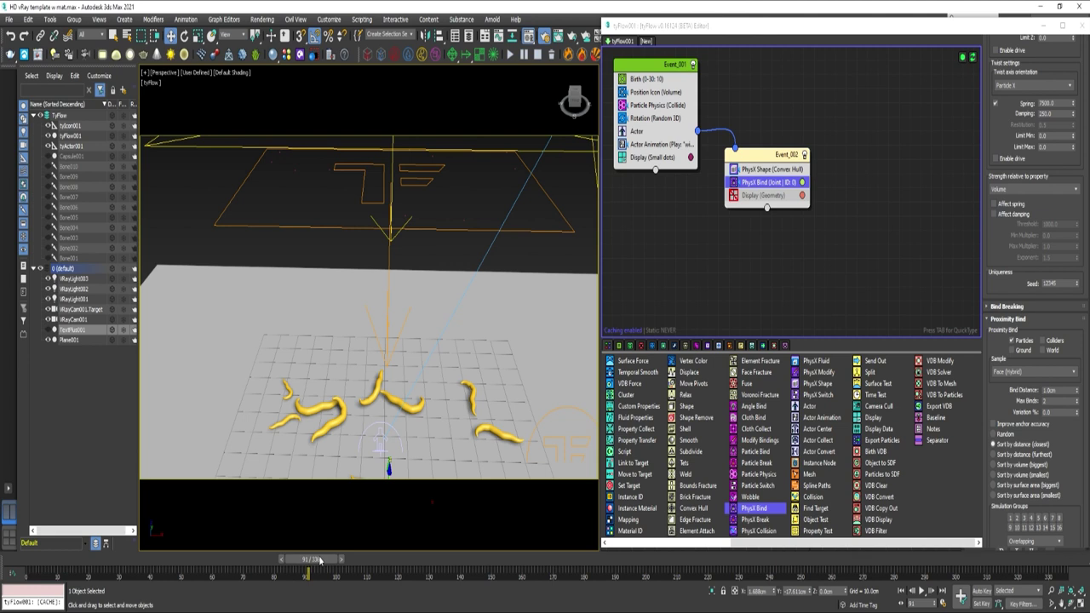
- Try a twist spring of 175 and twist damping of 25 on the PhysX Bind, scrubbing back to check
scroll(995, 341, "up", 5)
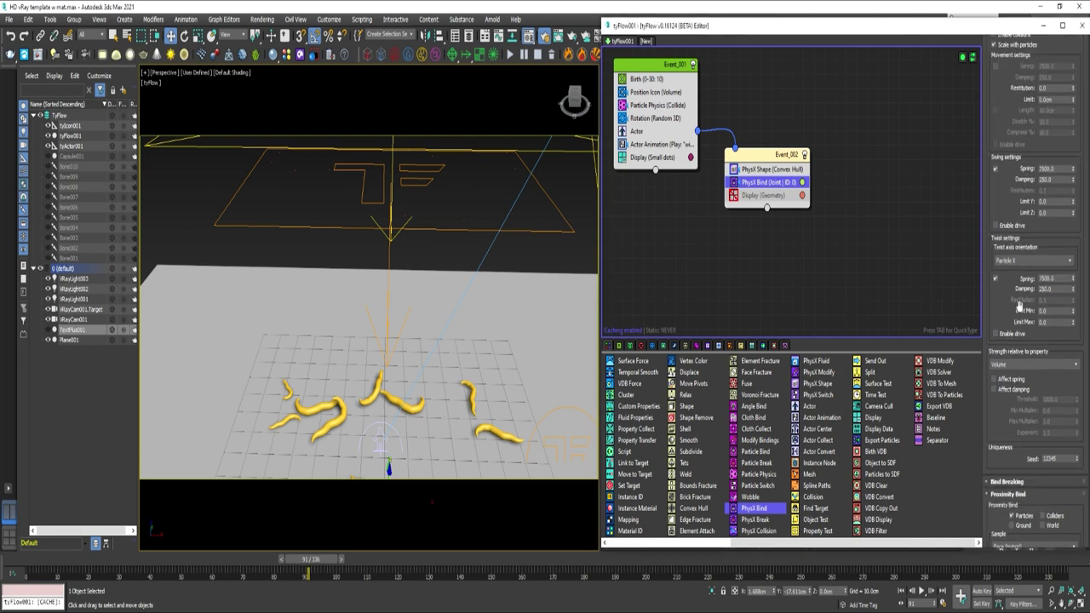
double_click(1066, 331)
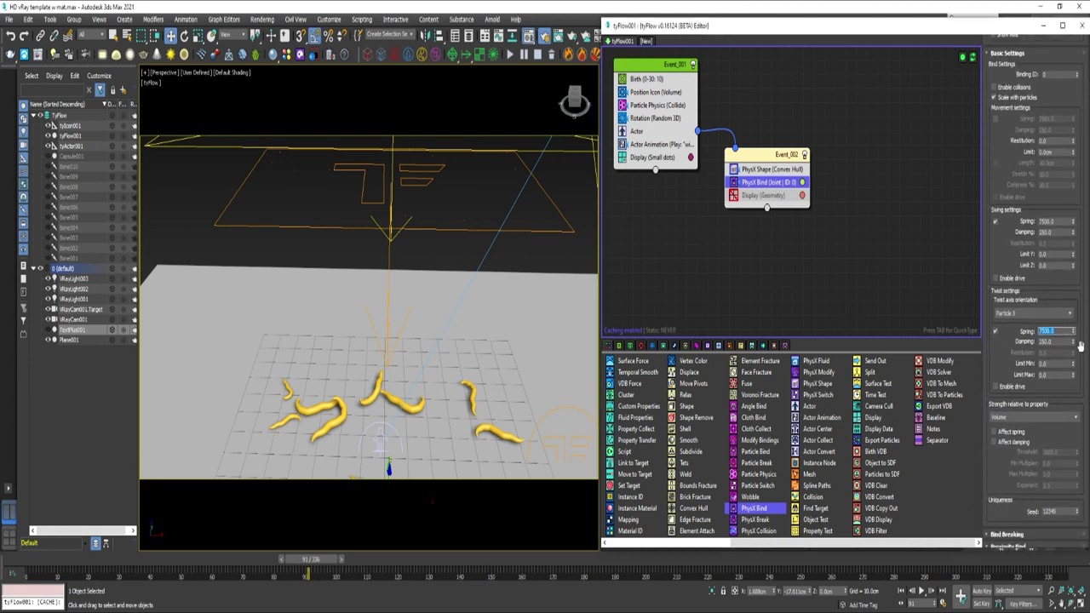
type("375")
key("Return")
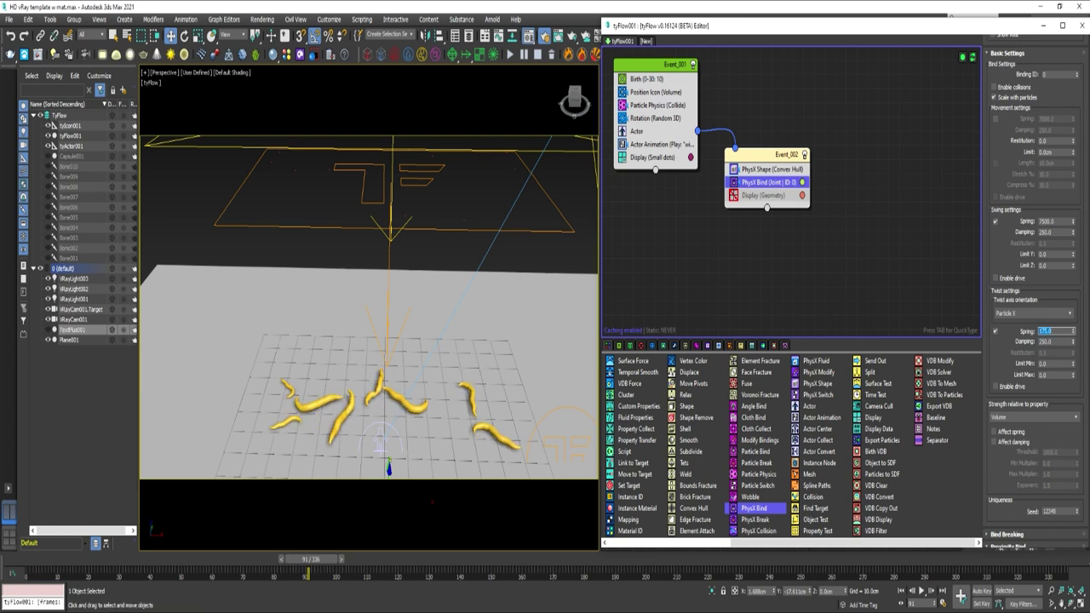
double_click(1051, 342)
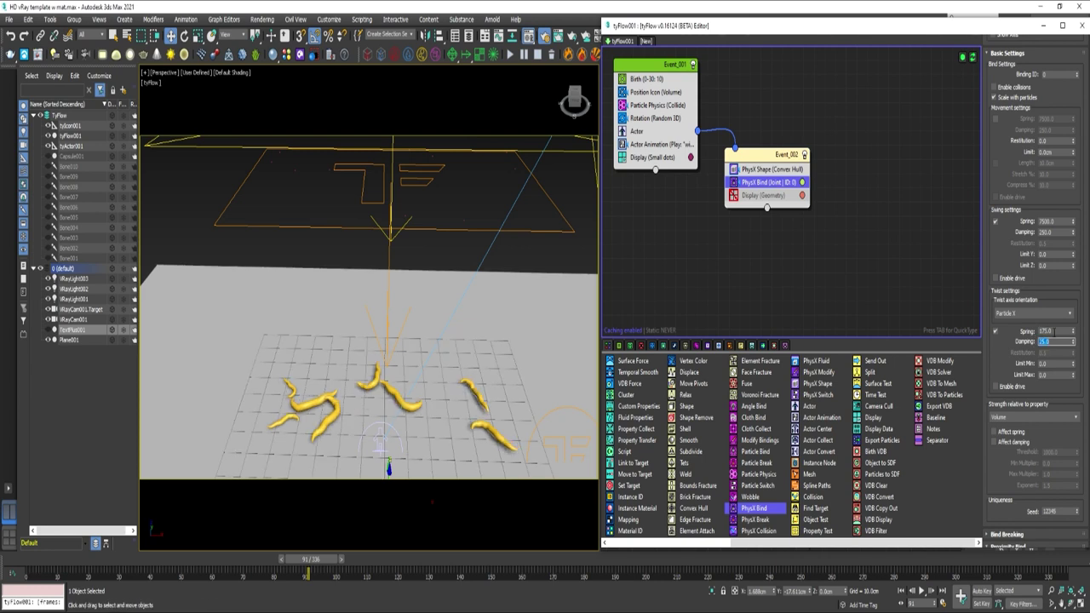
left_click_drag(311, 558, 237, 569)
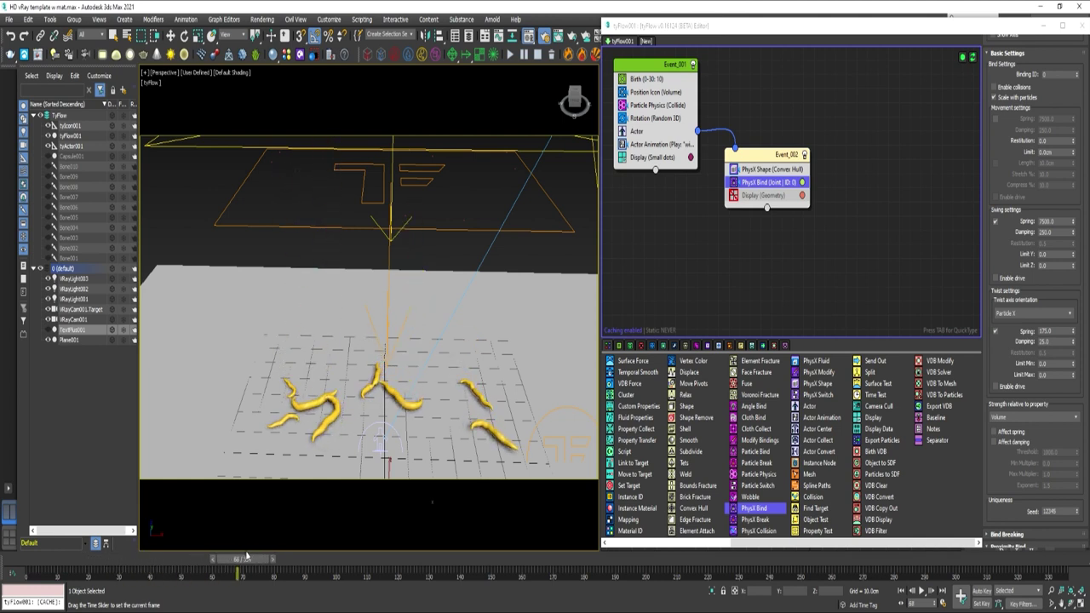
- Set the PhysX Bind's twist damping to 50 and twist spring to 150, and scrub back to frame 50
left_click_drag(1056, 342, 1020, 342)
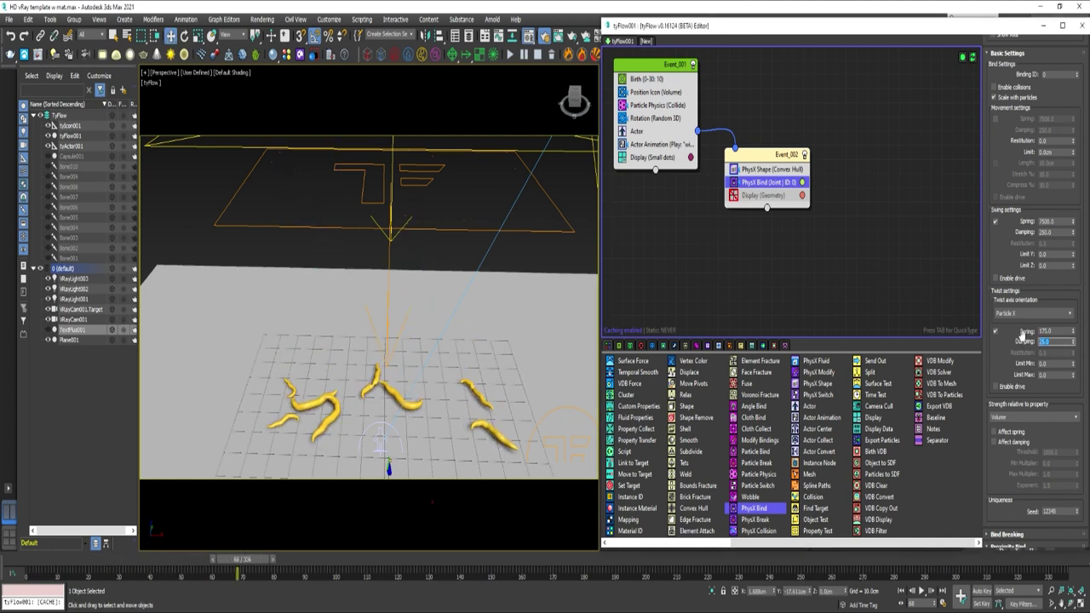
type("50")
key("Return")
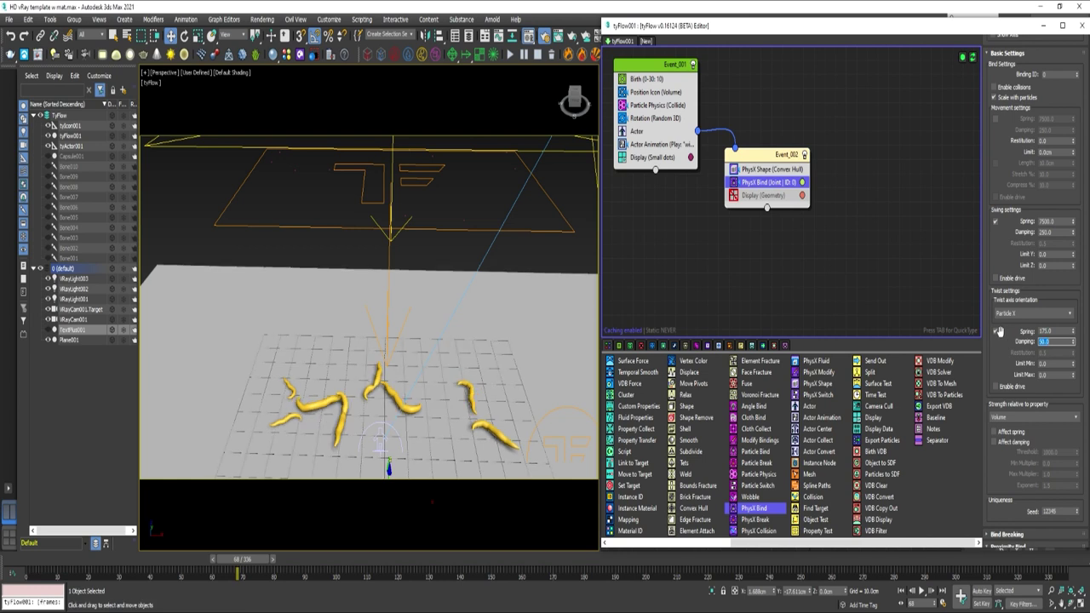
double_click(1046, 330)
type("150")
key("Return")
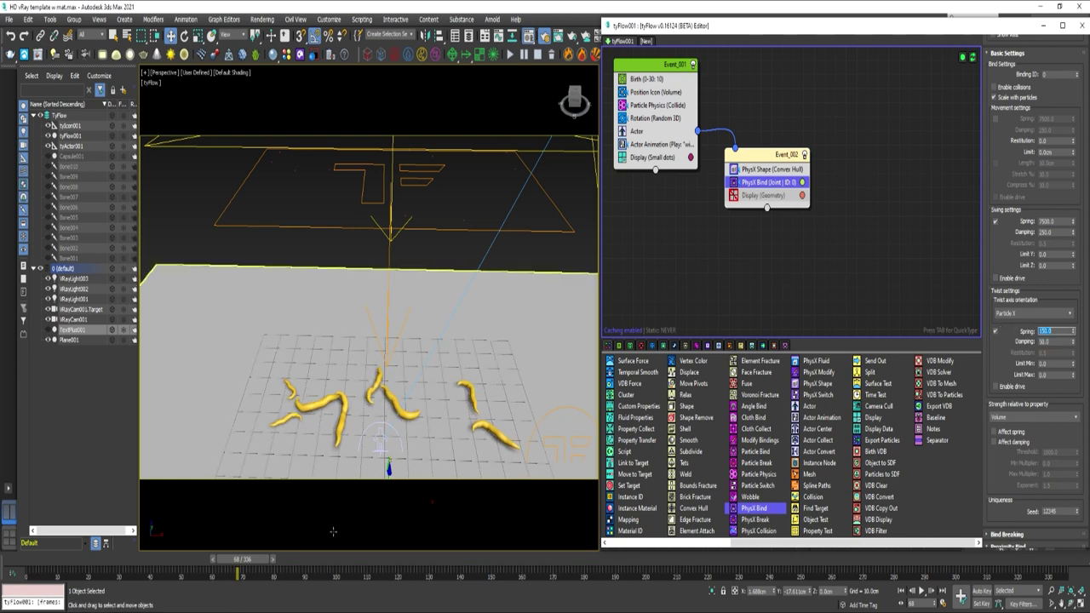
left_click_drag(239, 560, 189, 563)
key("w")
- Set the PhysX Bind's swing spring to 30 and swing damping to 10, and scrub back to frame 34
double_click(1049, 221)
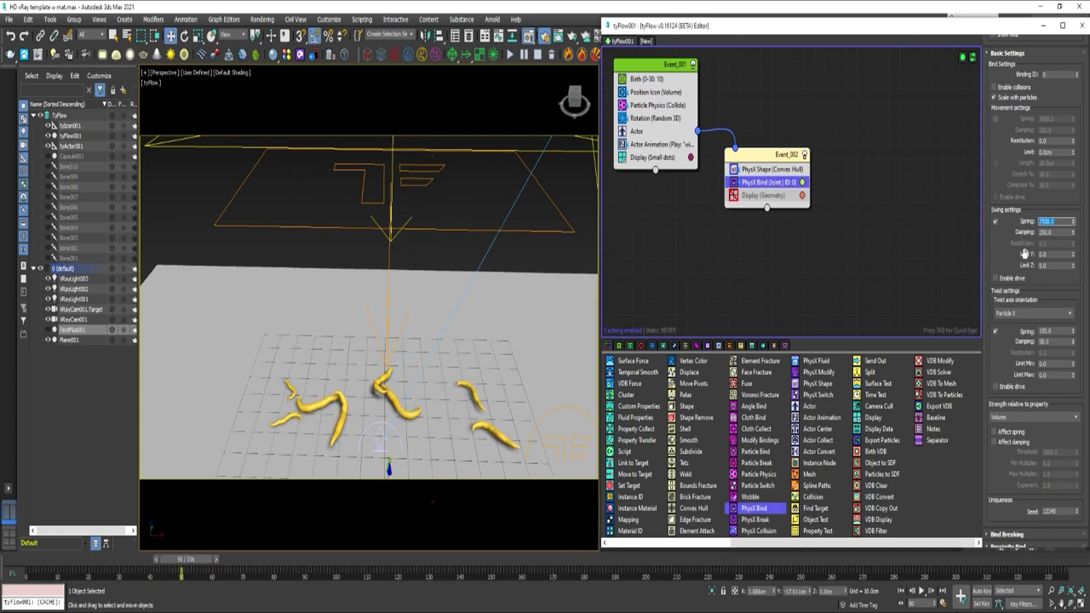
type("0")
key("Return")
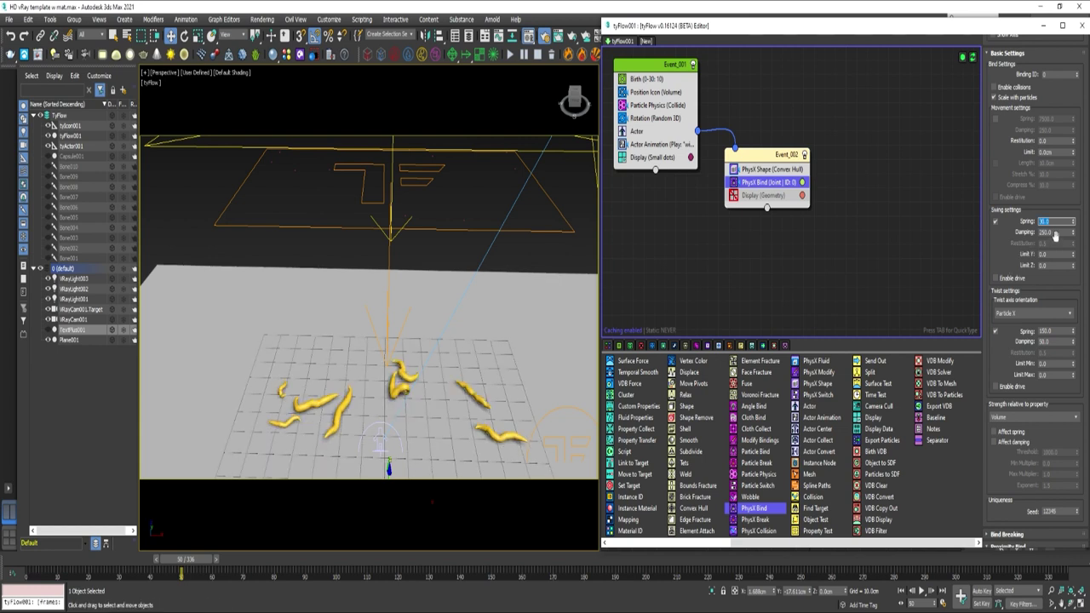
key("Tab")
type("10")
key("Return")
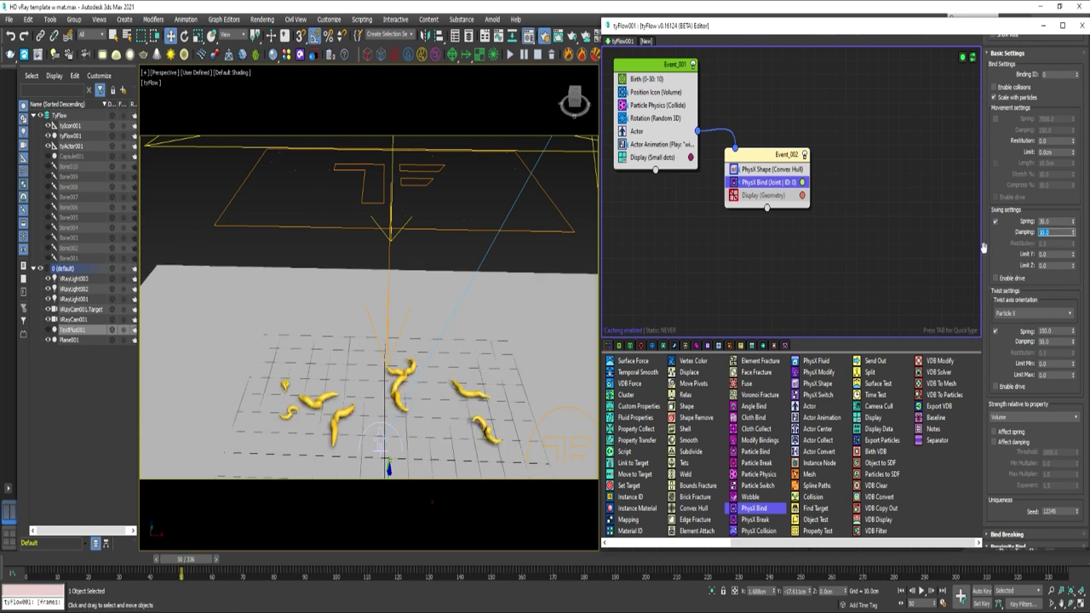
left_click_drag(187, 560, 138, 504)
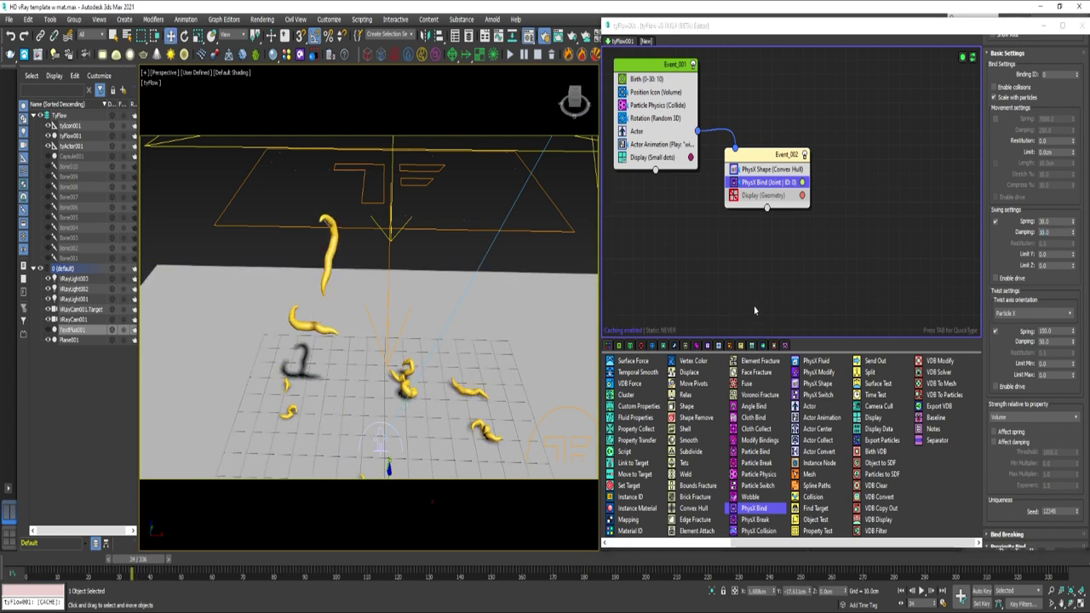
- Add a PhysX Collision operator to Event_002 with TextPlus001 as collider, unhide the text, and check the simulation at frame 62
left_click_drag(753, 535, 764, 199)
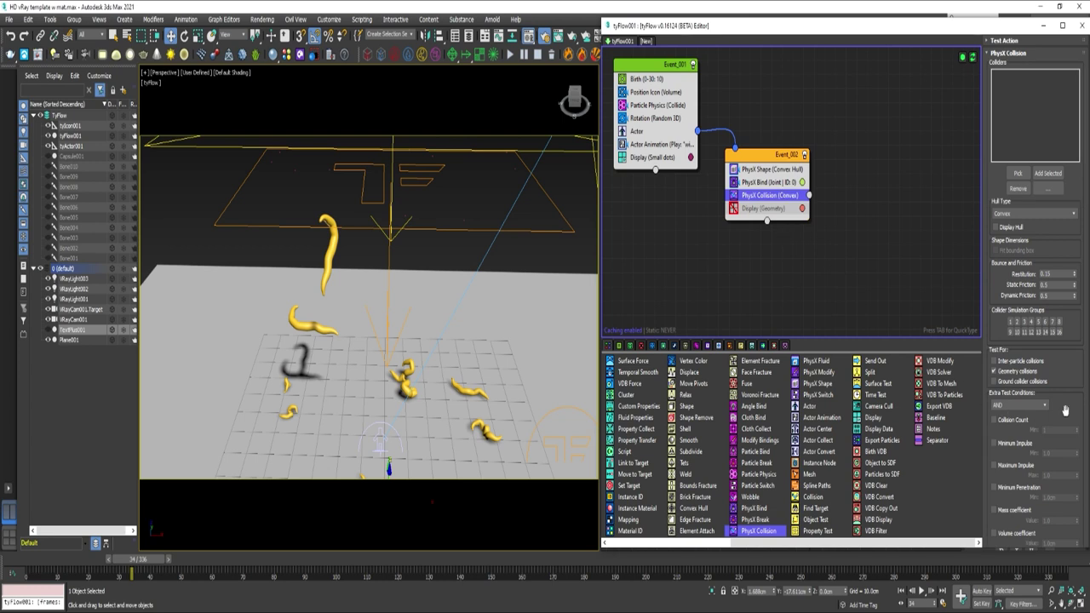
left_click(1017, 175)
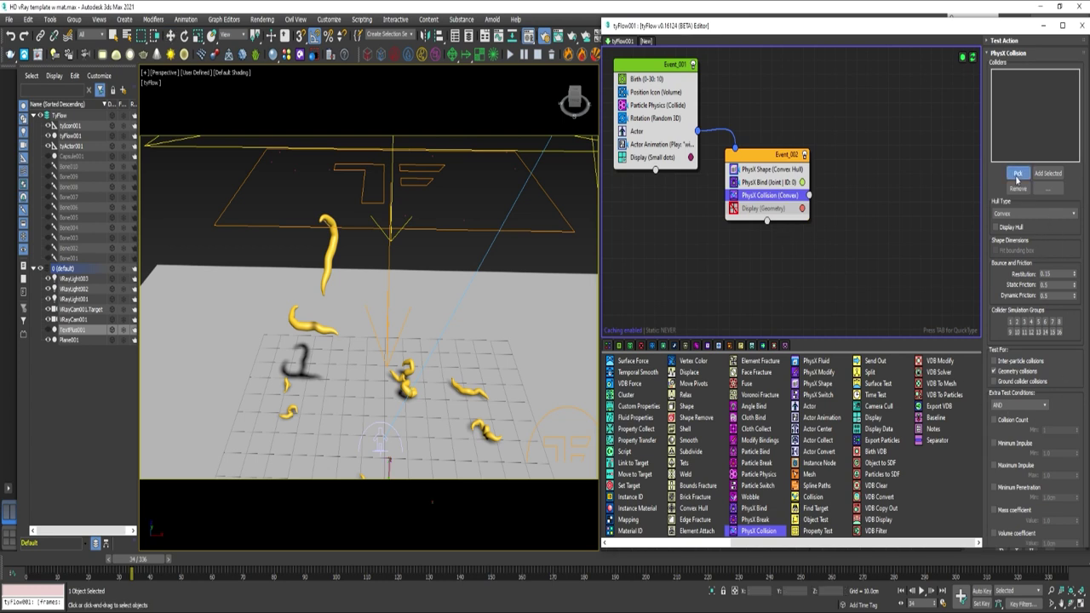
left_click(68, 330)
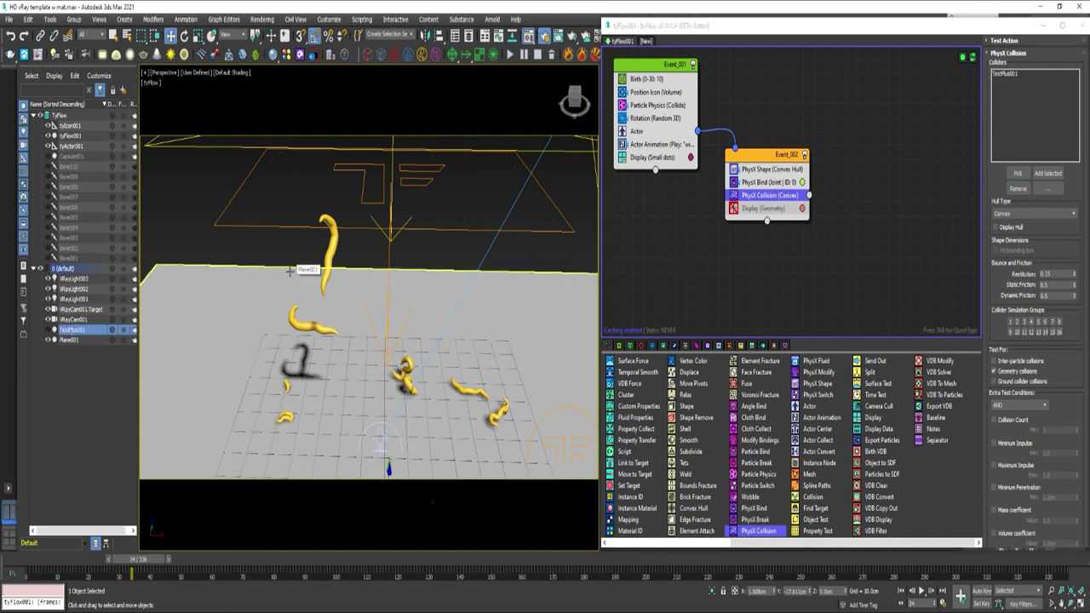
left_click(47, 329)
left_click_drag(152, 559, 234, 567)
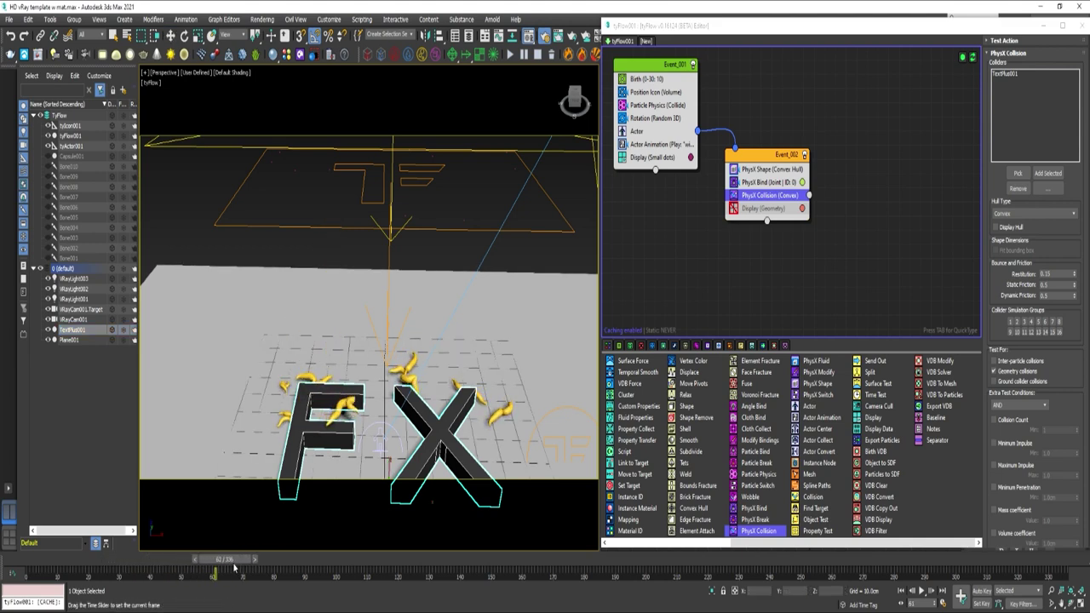
- Set the PhysX Collision hull type to Mesh and check how the worms rest around the letters
key("w")
middle_click_drag(354, 415, 175, 375, "alt")
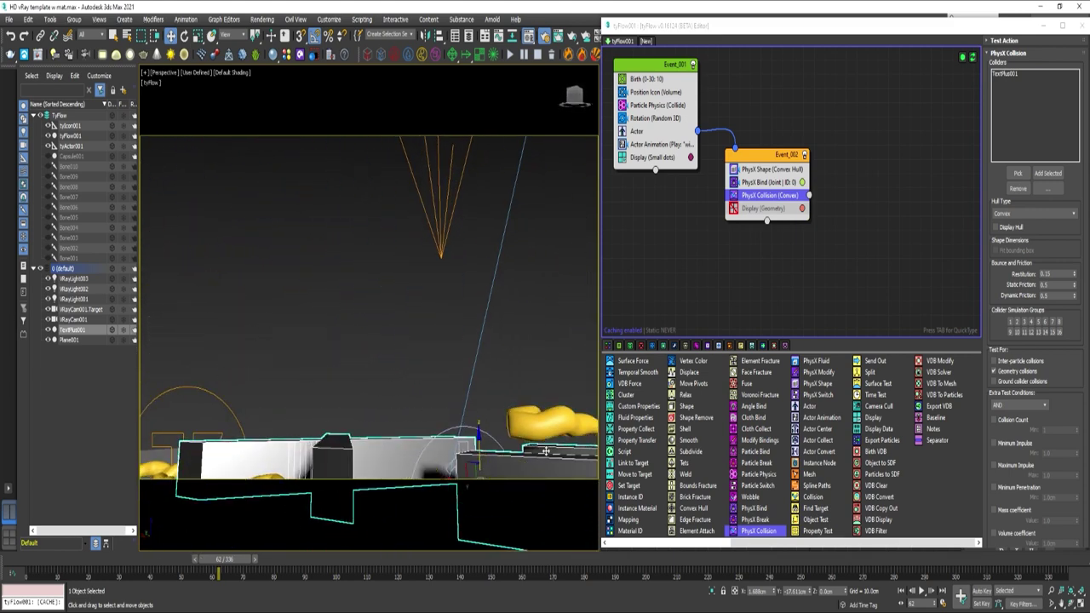
left_click(1022, 213)
left_click(1001, 246)
middle_click_drag(451, 384, 447, 351, "alt")
scroll(454, 366, "down", 3)
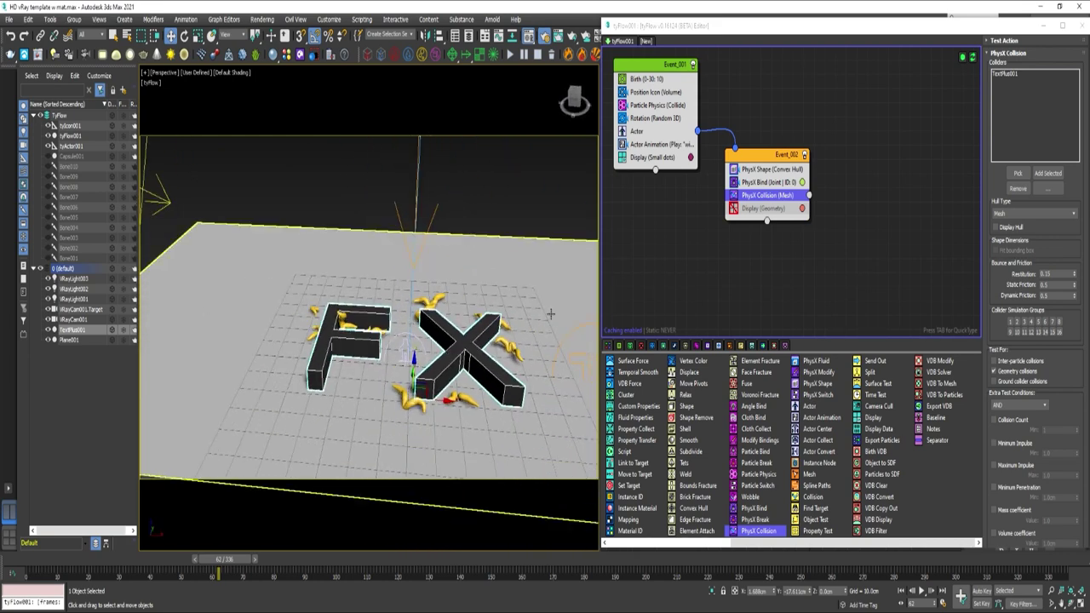
- Set the PhysX Bind's swing spring to 20 and scrub back to frame 24
left_click(772, 195)
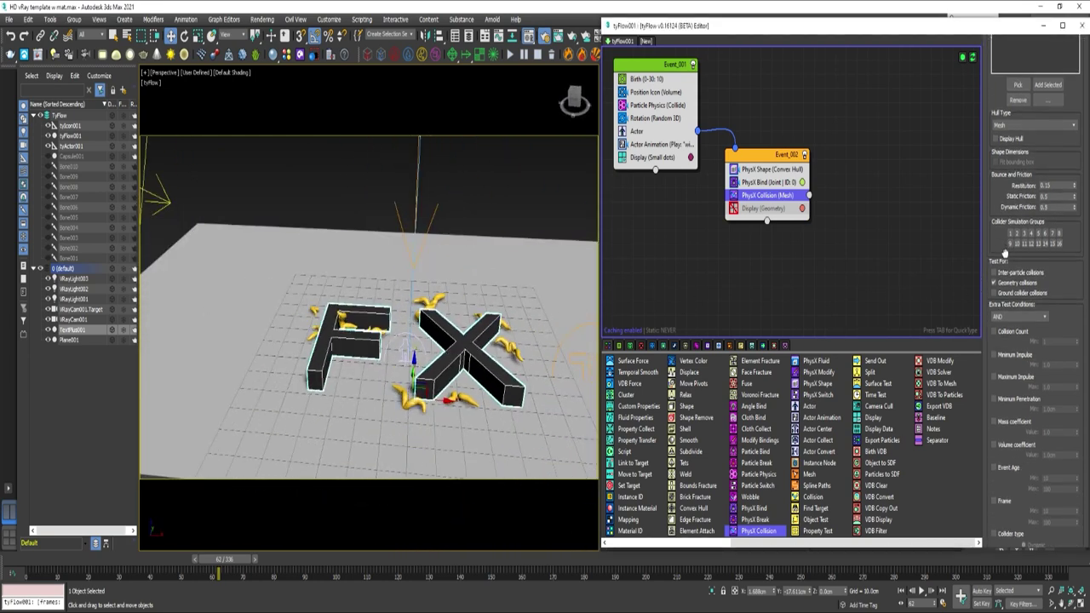
left_click(770, 182)
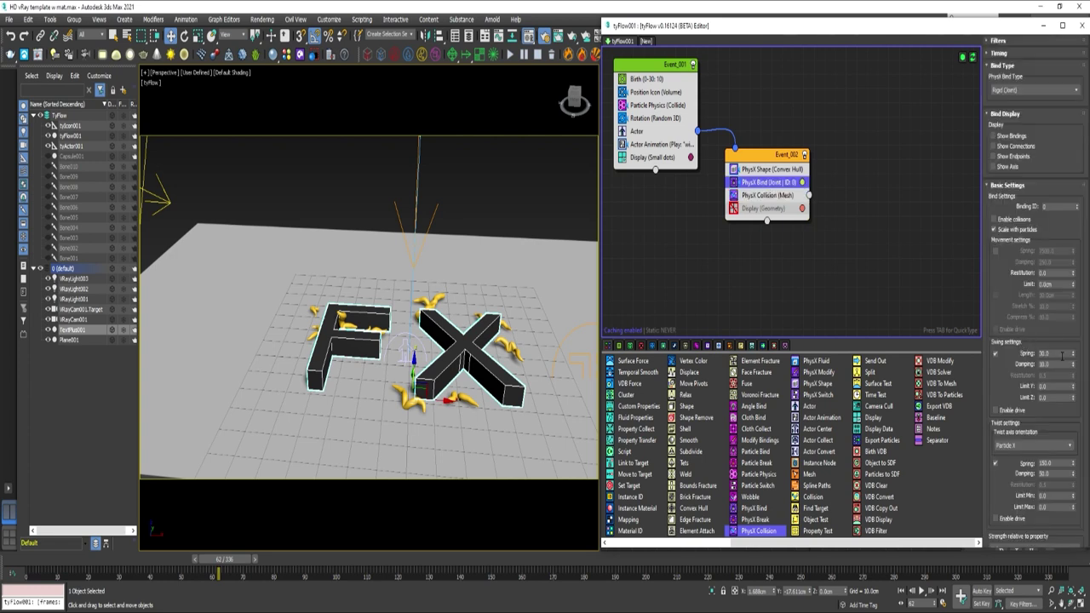
left_click_drag(1062, 356, 1054, 249)
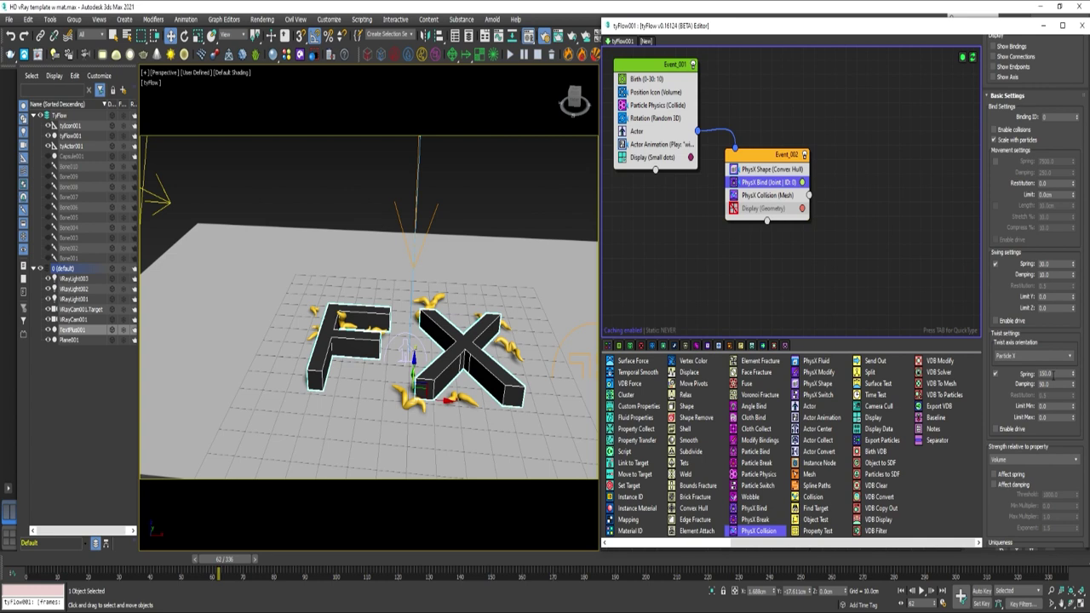
double_click(1054, 264)
type("20")
key("Return")
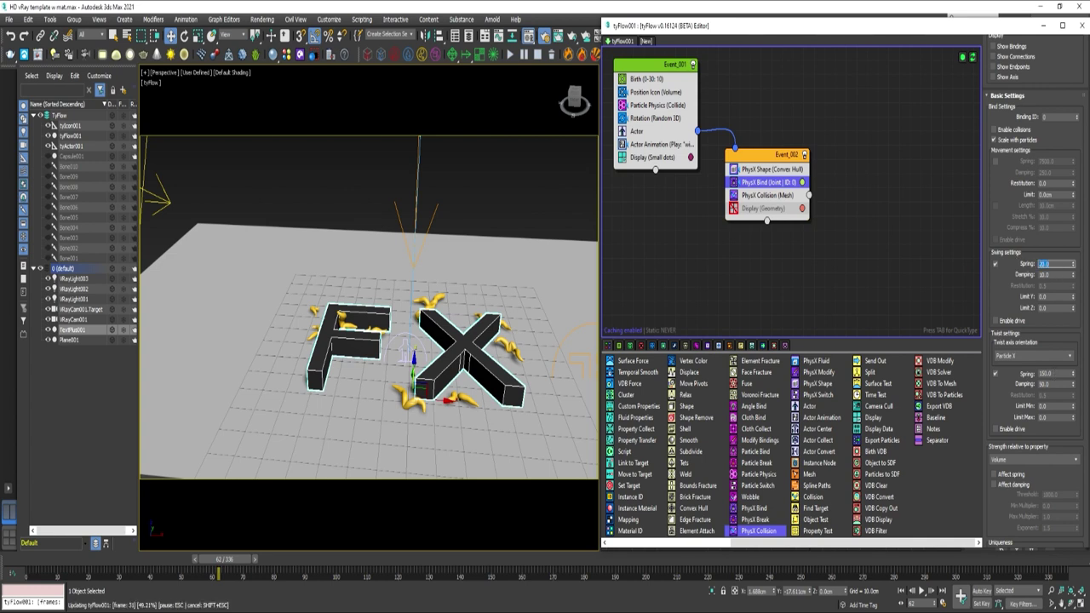
left_click_drag(243, 559, 108, 559)
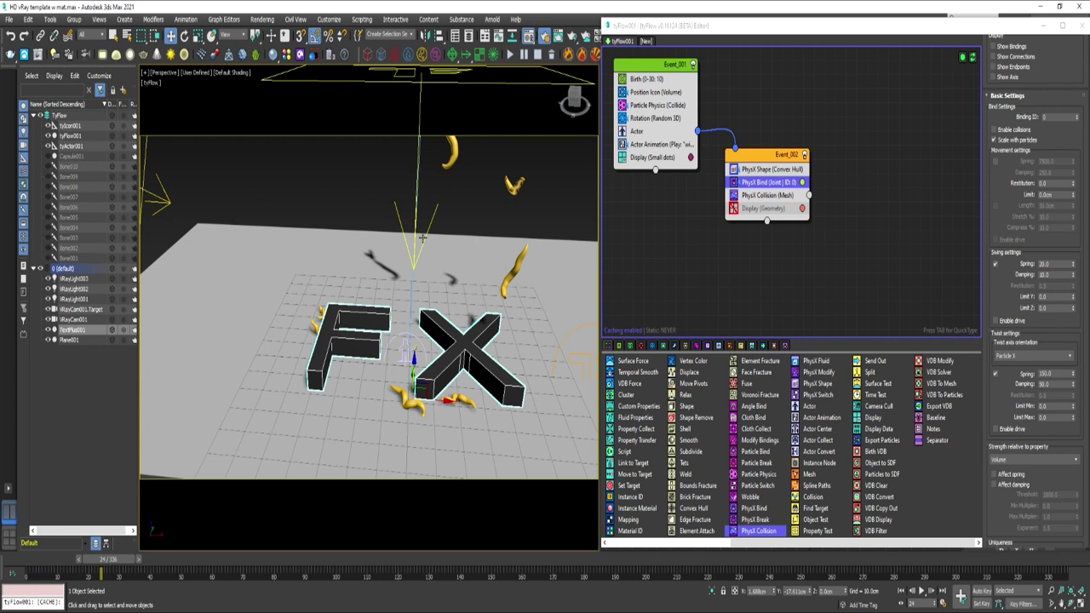
- Switch to the VRayCam001 view, set the Birth total to 50 particles, and check at frame 76
key("c")
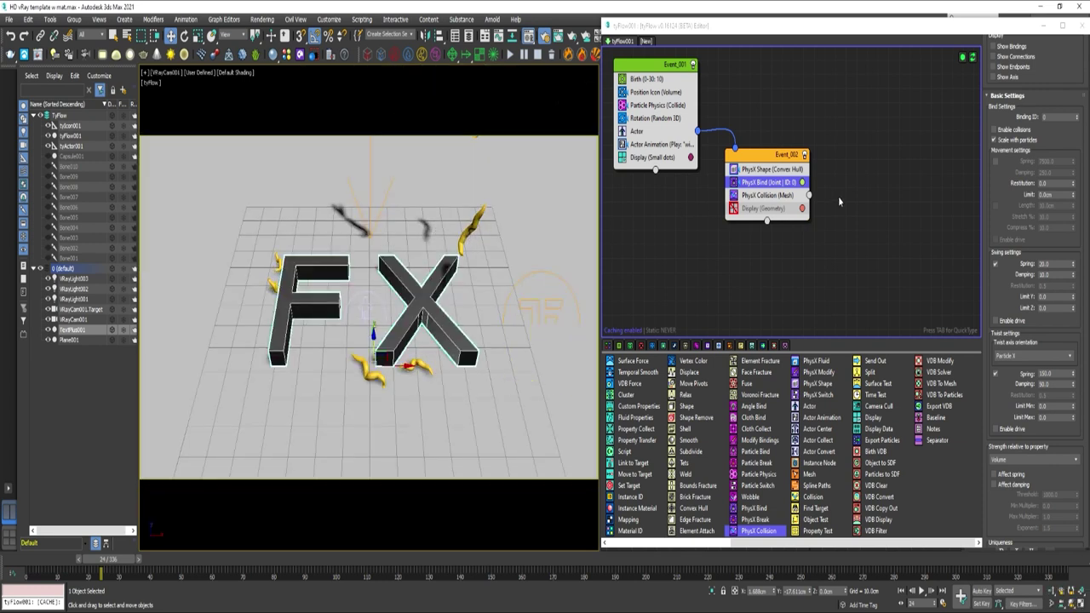
left_click(645, 80)
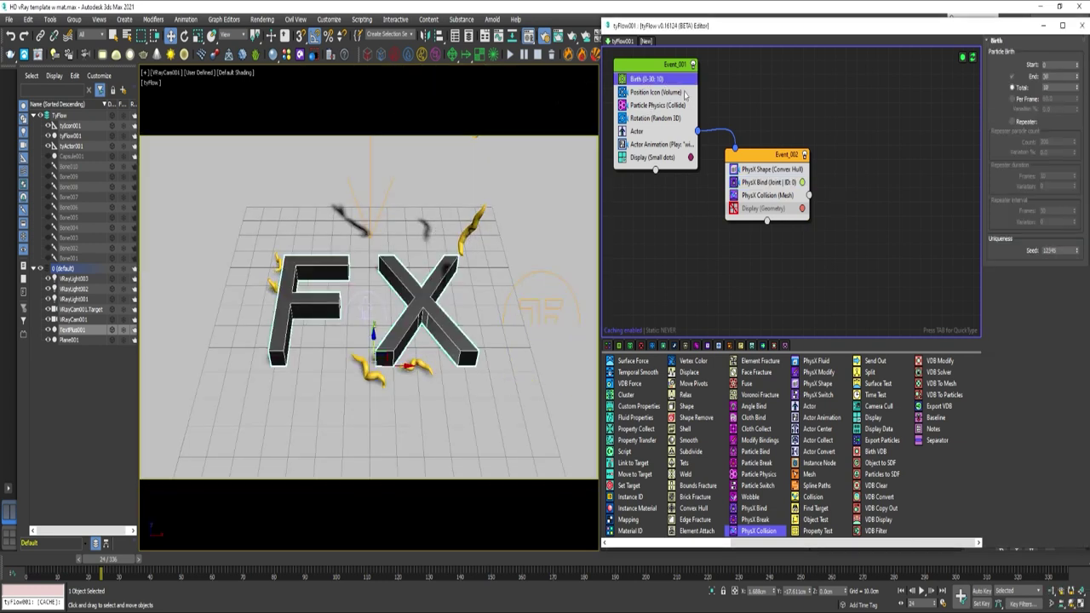
type("50")
key("Return")
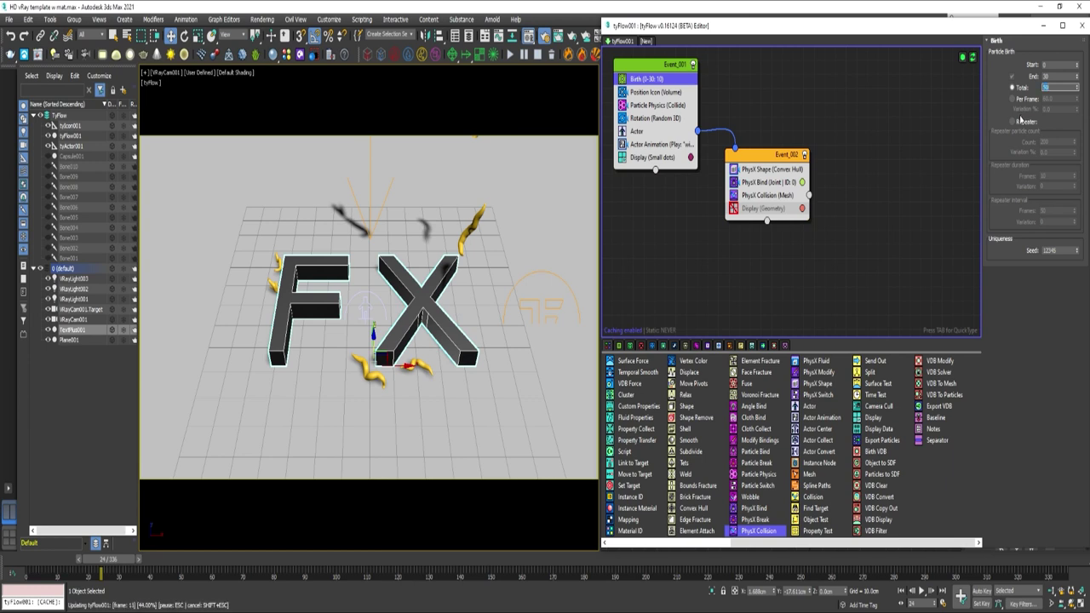
left_click(271, 571)
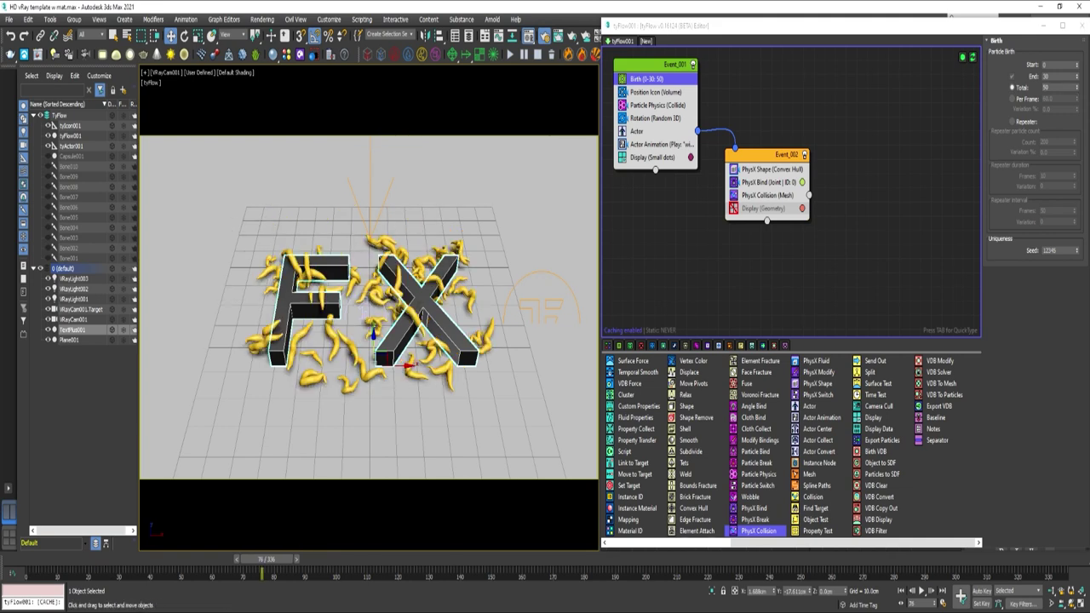
- Look over the VRayFastSSS2 material's settings and select the tyFlow worms in the camera view
key("m")
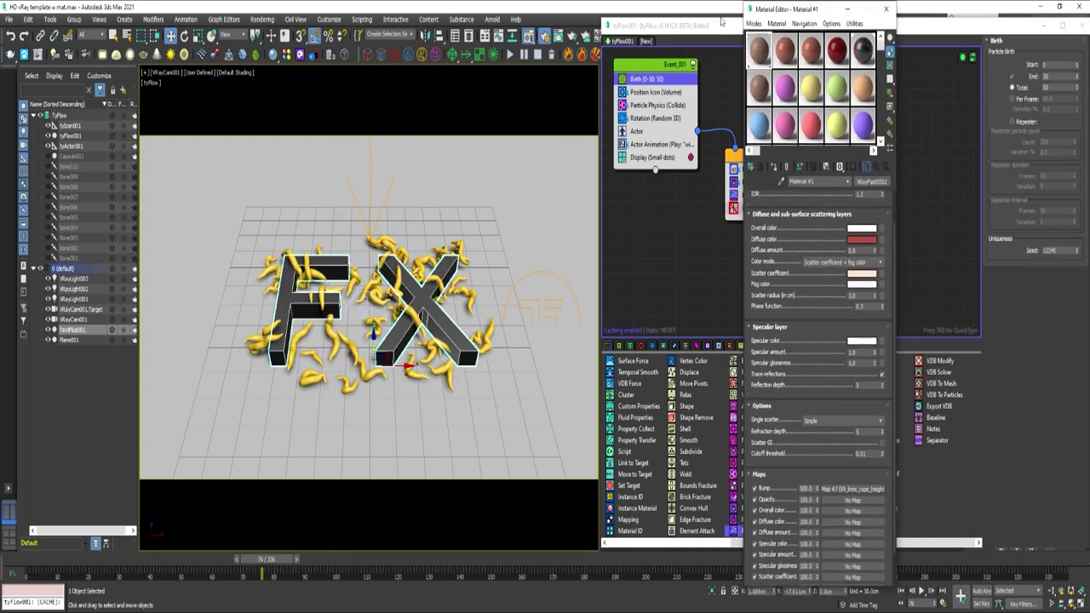
left_click(444, 376)
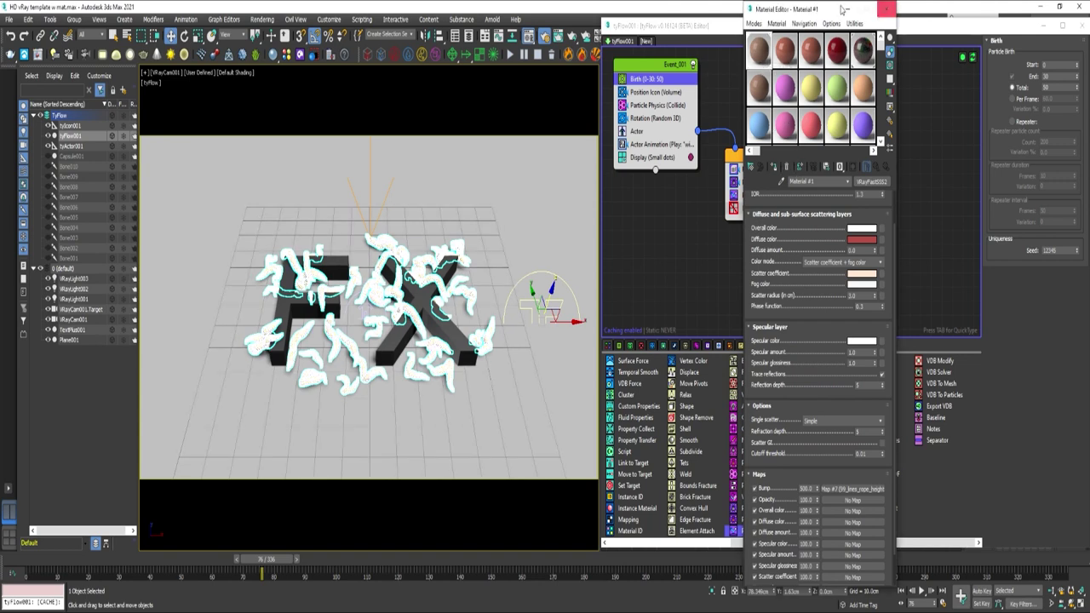
left_click(886, 10)
- Set the tyFlow object's PhysX ground collider height to 0.1 cm
left_click_drag(942, 26, 487, 37)
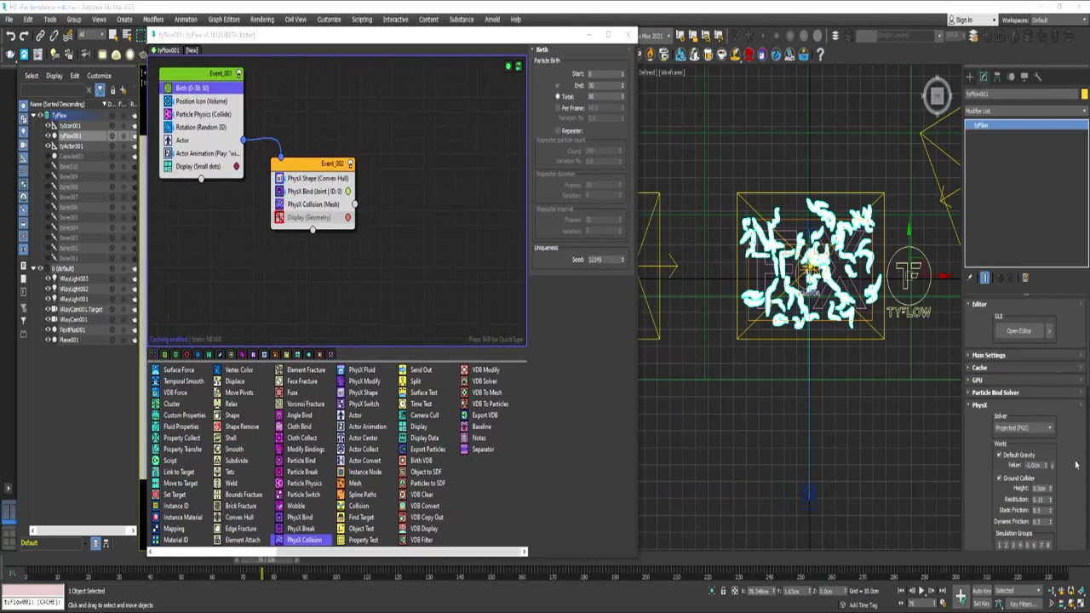
scroll(1075, 465, "down", 5)
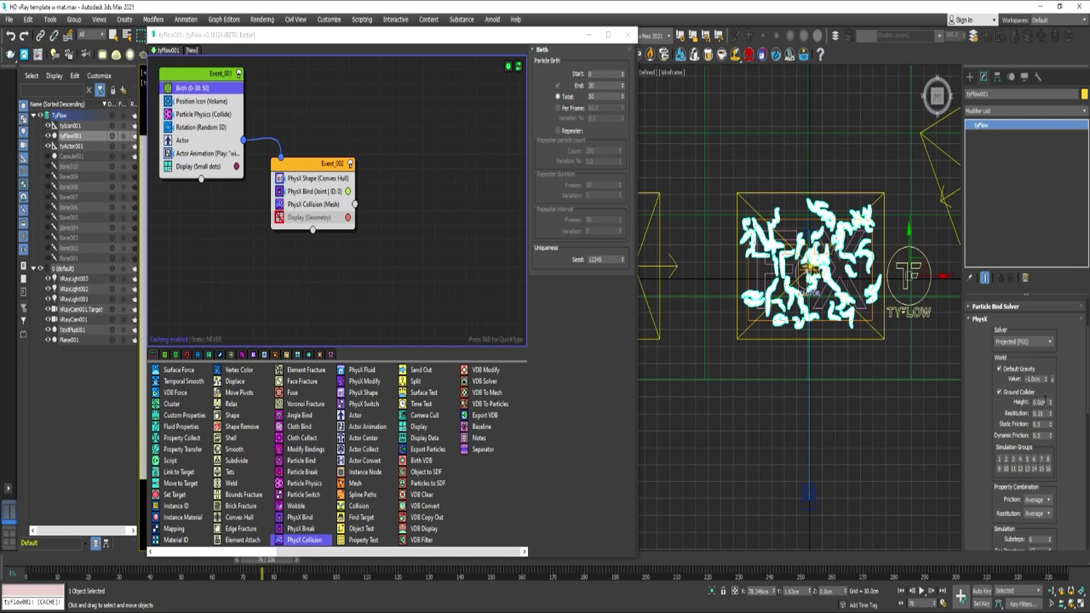
double_click(1037, 401)
key("BackSpace")
type("0.1")
key("Return")
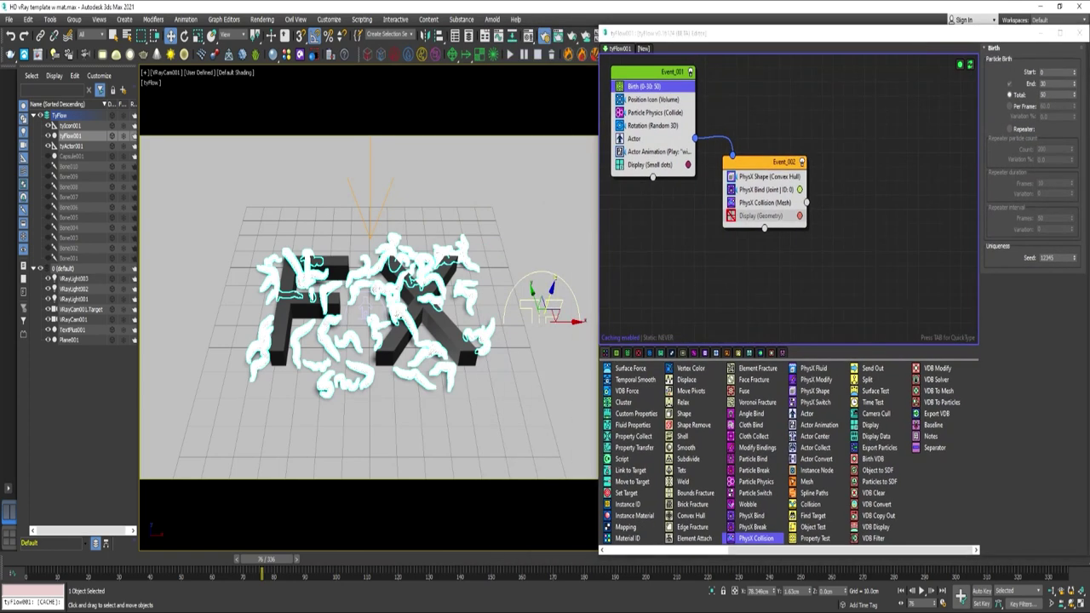
- Increase the Actor operator's scale variation percentage so the worms differ in size
left_click(634, 138)
left_click_drag(1070, 257, 1071, 239)
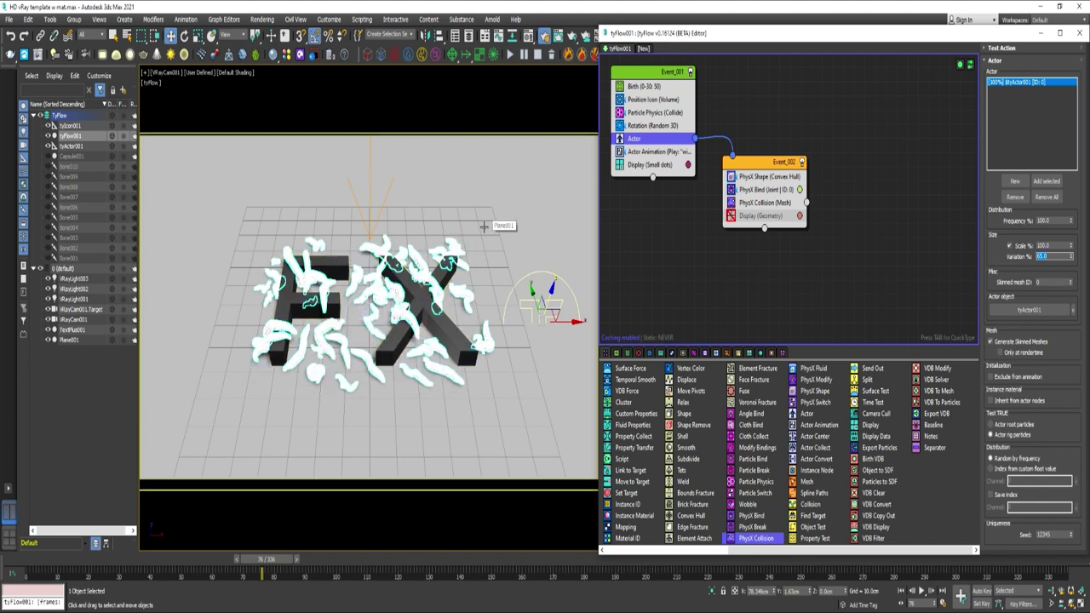
- Move Event_002 lower in the graph and paste a non-instanced copy of Event_001 beside the original
left_click_drag(767, 165, 759, 211)
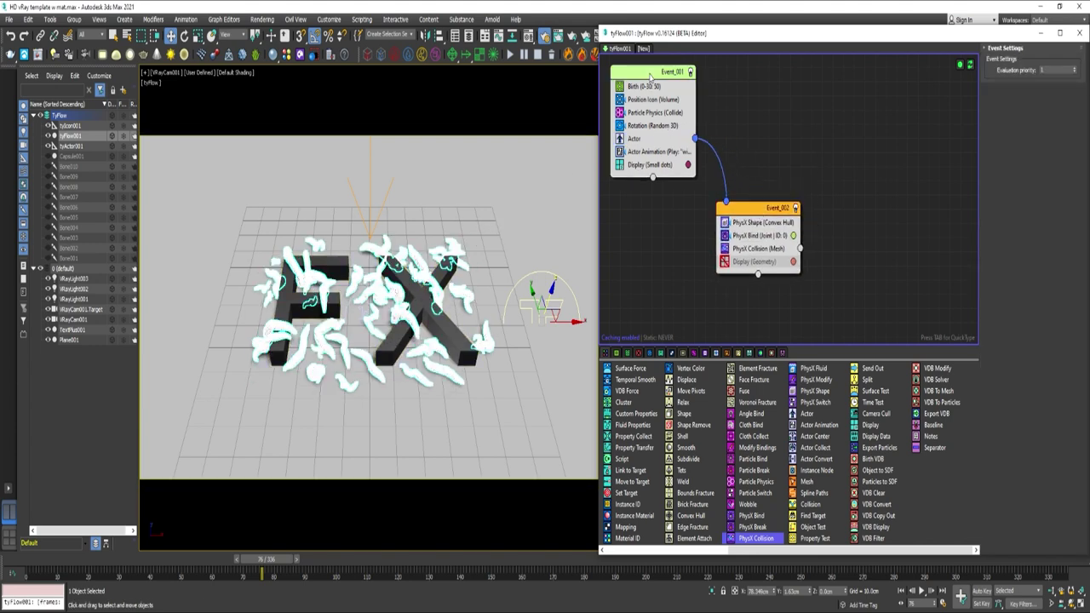
right_click(670, 76)
left_click(678, 82)
right_click(843, 113)
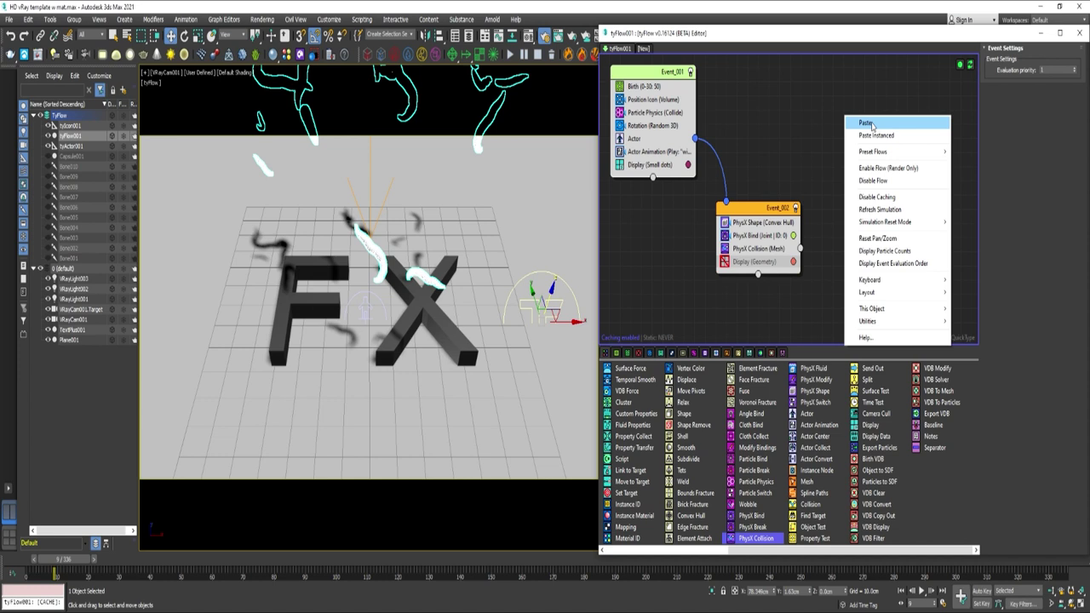
left_click(860, 124)
- Set the copied event's Birth to start at frame 195, end at frame 235 and emit a total of 250
left_click(869, 90)
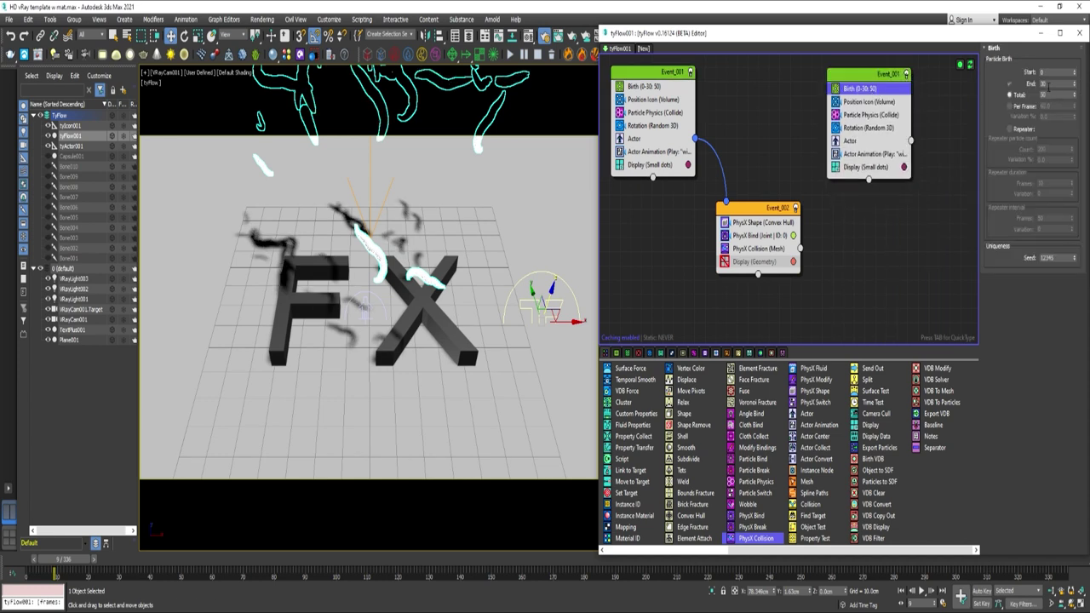
double_click(1044, 85)
type("225")
key("Tab")
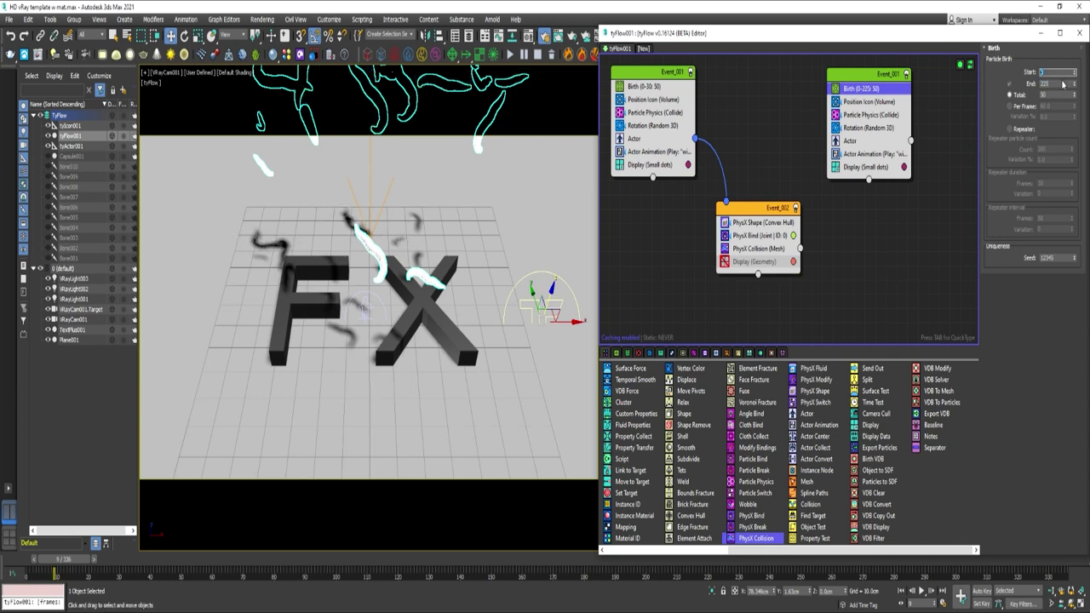
type("135")
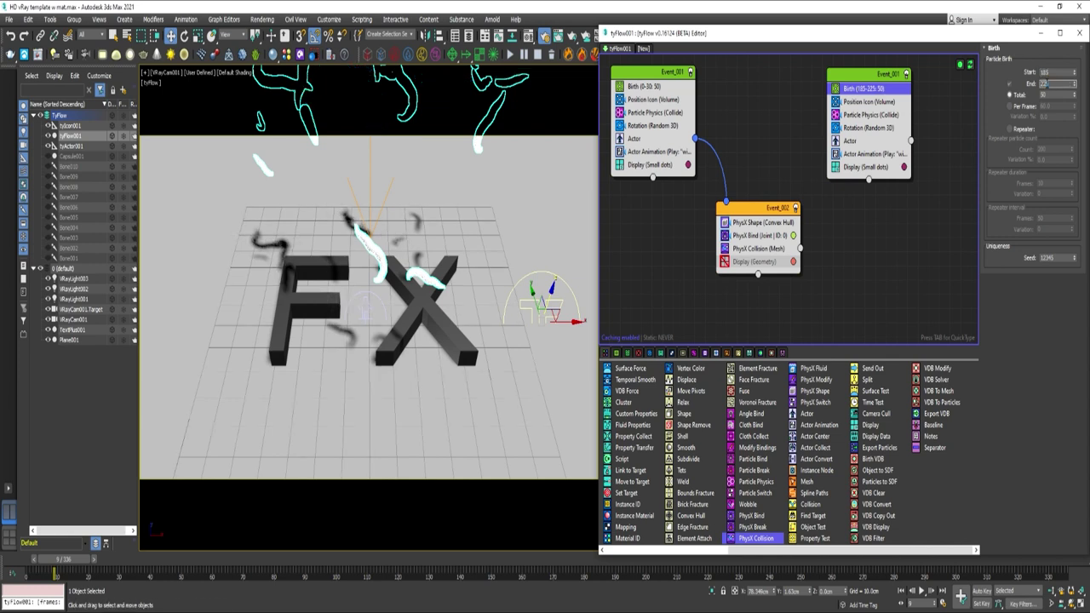
key("Return")
double_click(1051, 83)
type("235")
key("Tab")
type("250")
left_click(859, 73)
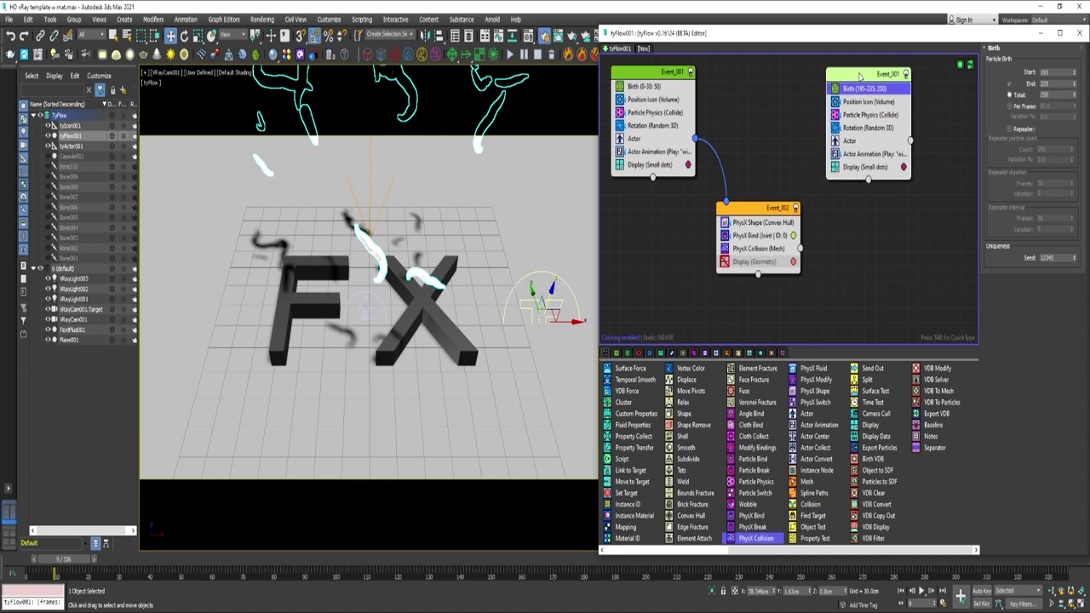
- Set the original event's Birth to end at frame 180 with a total of 3, and scrub back to frame 4
left_click(652, 86)
double_click(1047, 84)
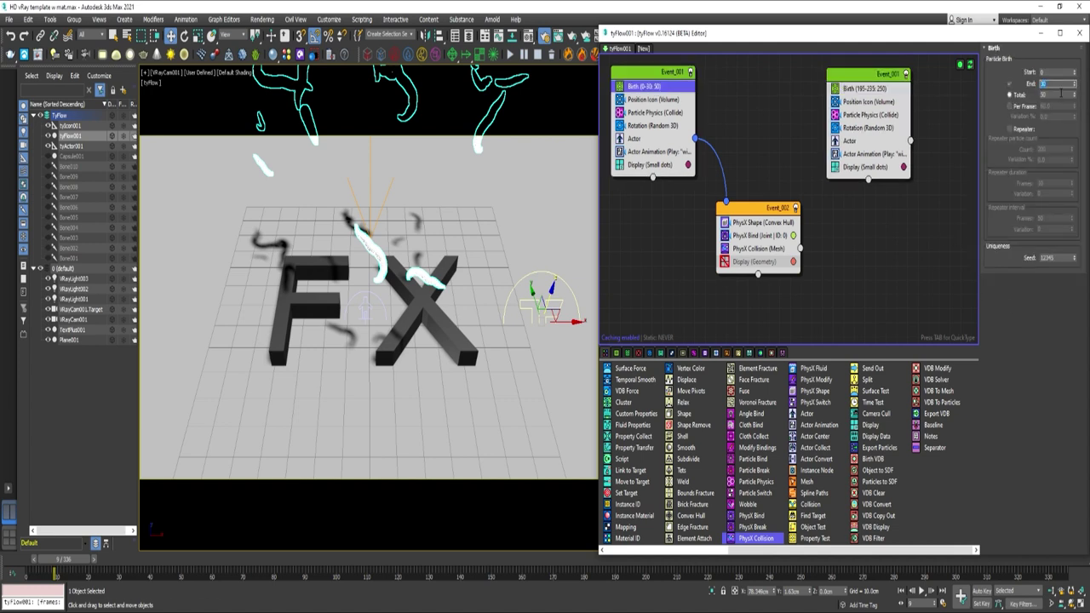
type("180")
key("Tab")
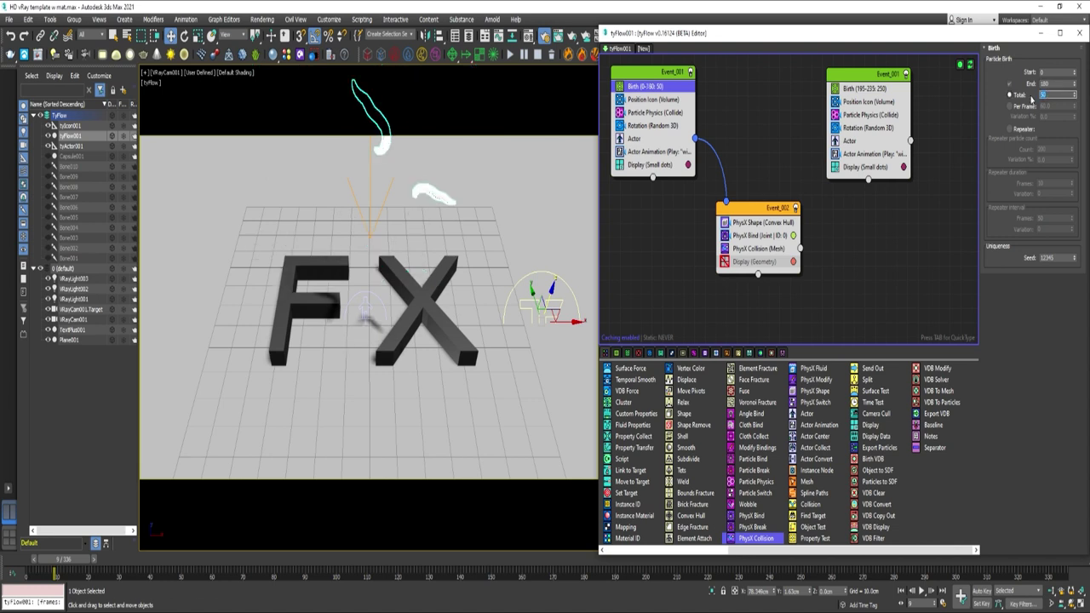
type("3")
left_click_drag(63, 559, 48, 559)
- Connect the copied event's Actor output to Event_002, place the copy beside the original event, and check the simulation at frame 260
right_click(910, 141)
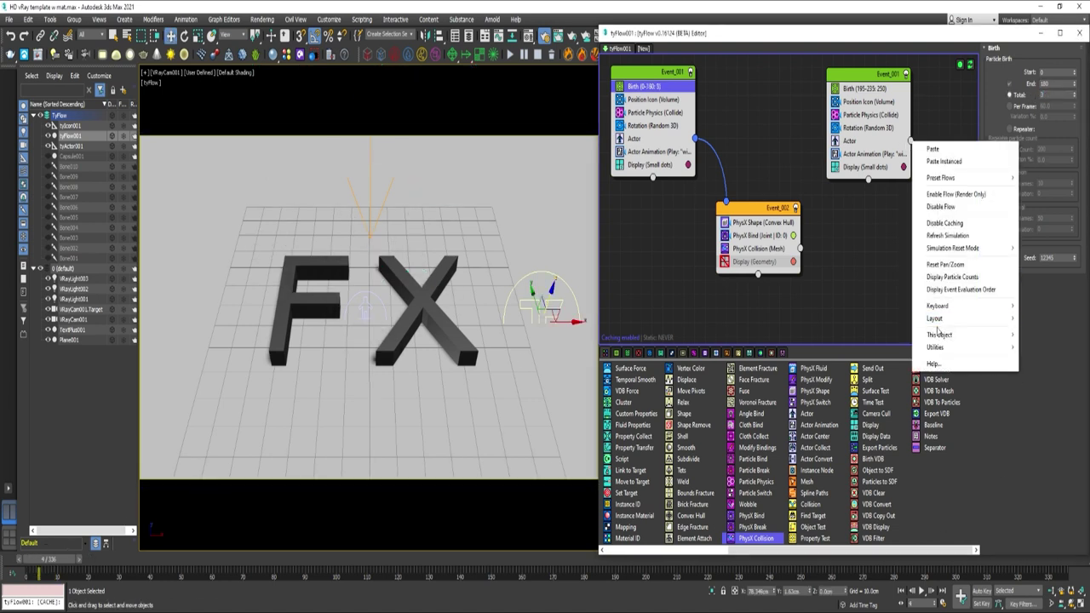
right_click(907, 140)
left_click(944, 239)
left_click_drag(827, 140, 728, 202)
left_click_drag(832, 79, 763, 75)
left_click_drag(47, 562, 828, 612)
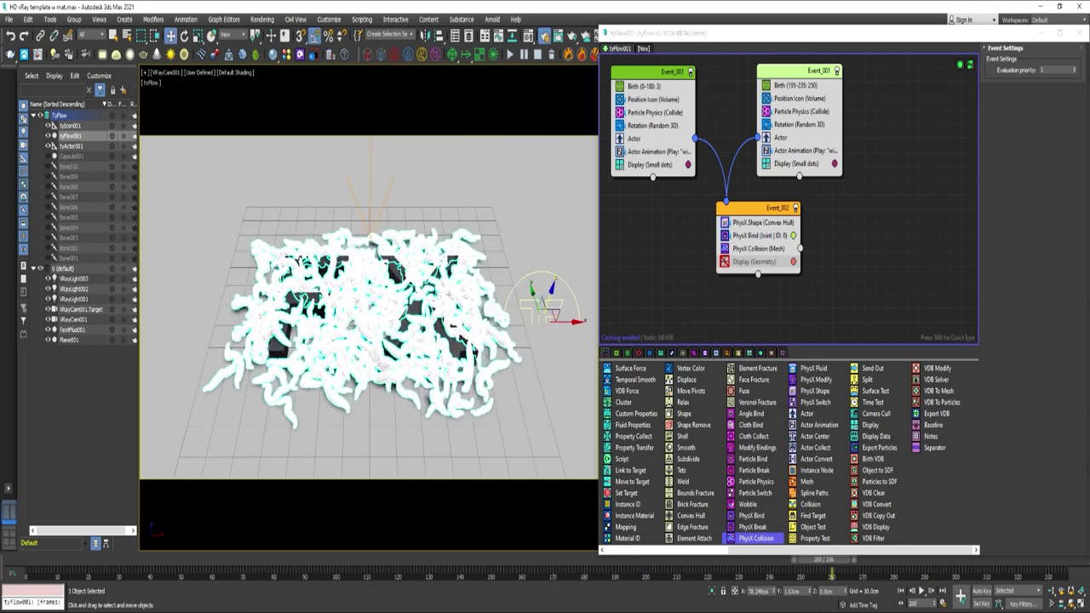
- Examine the V-Ray test render of the worm pile over the FX letters, and move it aside
left_click_drag(1089, 41, 885, 42)
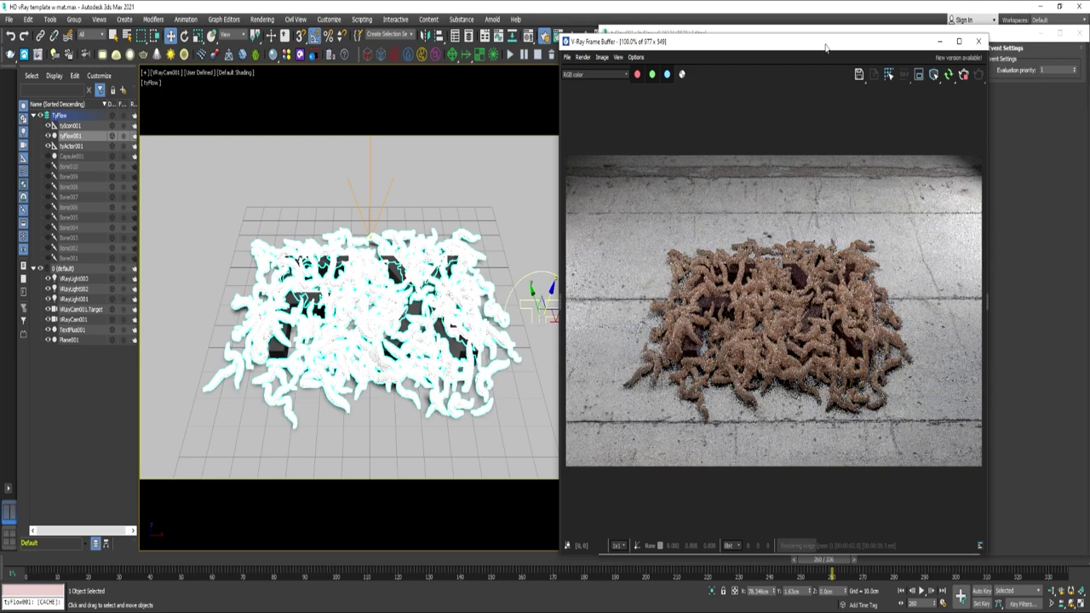
left_click_drag(821, 44, 1089, 45)
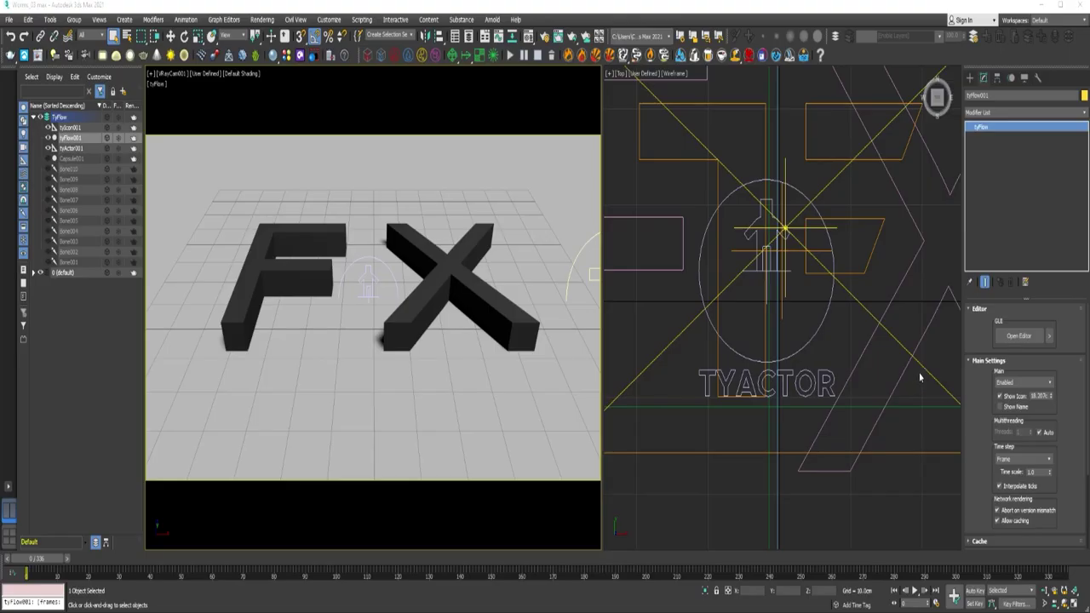
- Select the tyFlow object, set its time step to 1/4 Frame, and bring up its PhysX simulation substep and iteration settings
left_click(741, 435)
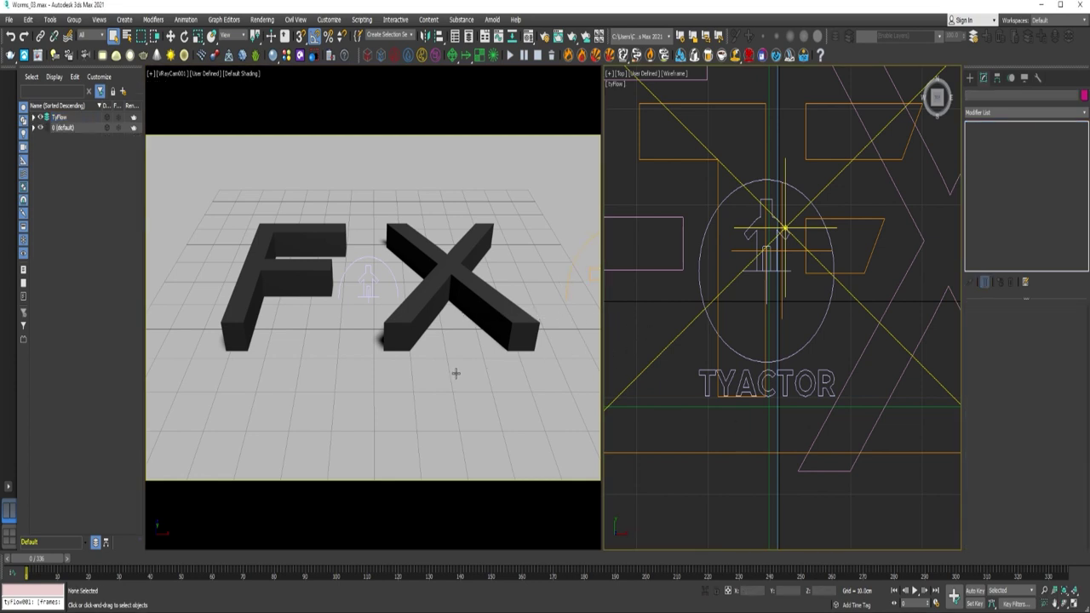
left_click(589, 268)
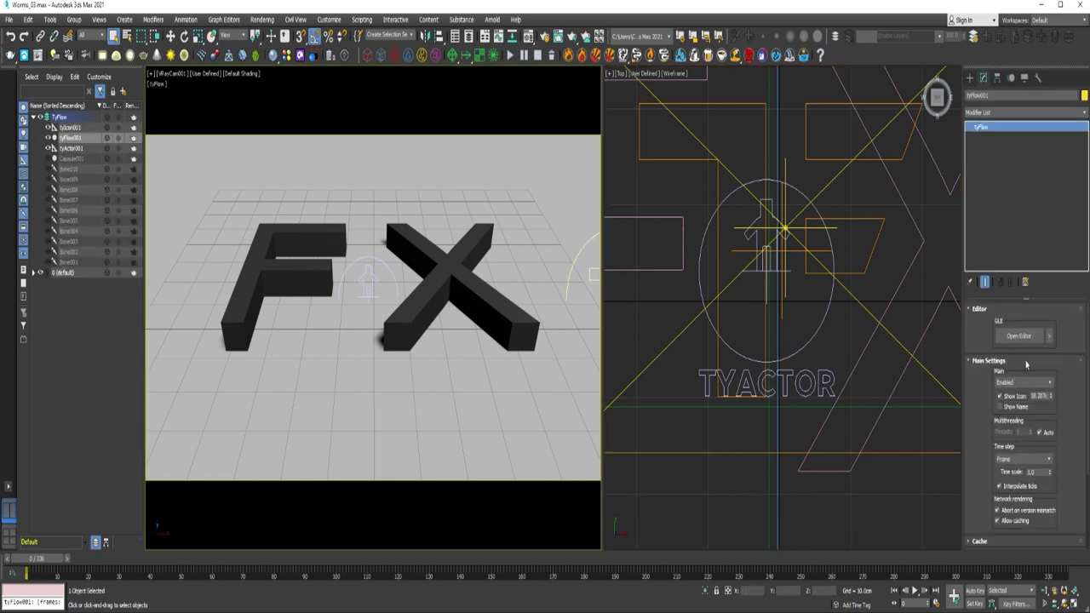
scroll(1041, 435, "down", 1)
left_click(1038, 436)
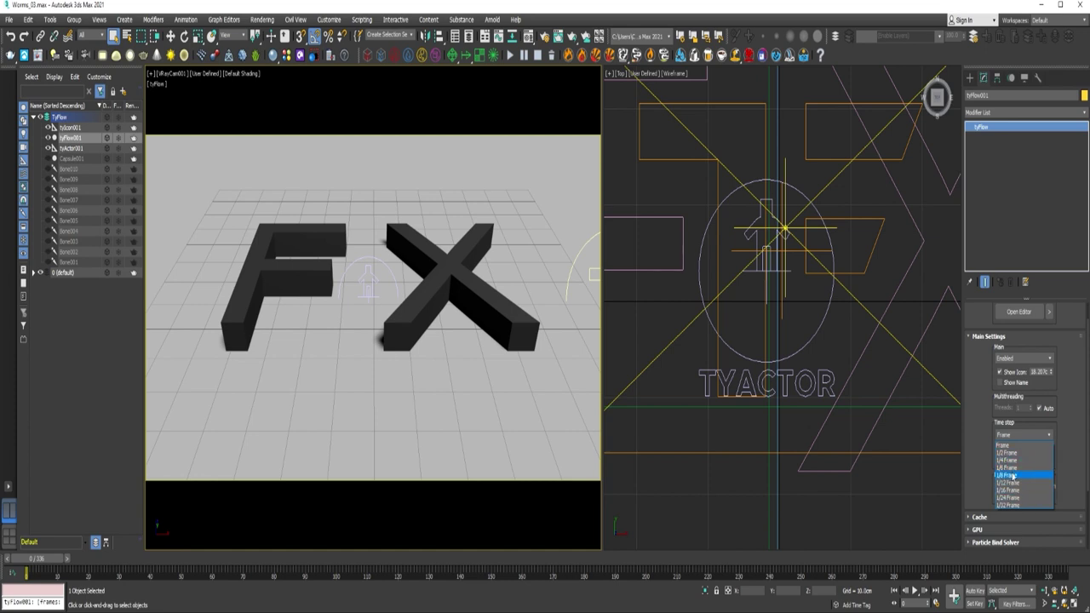
left_click(1009, 461)
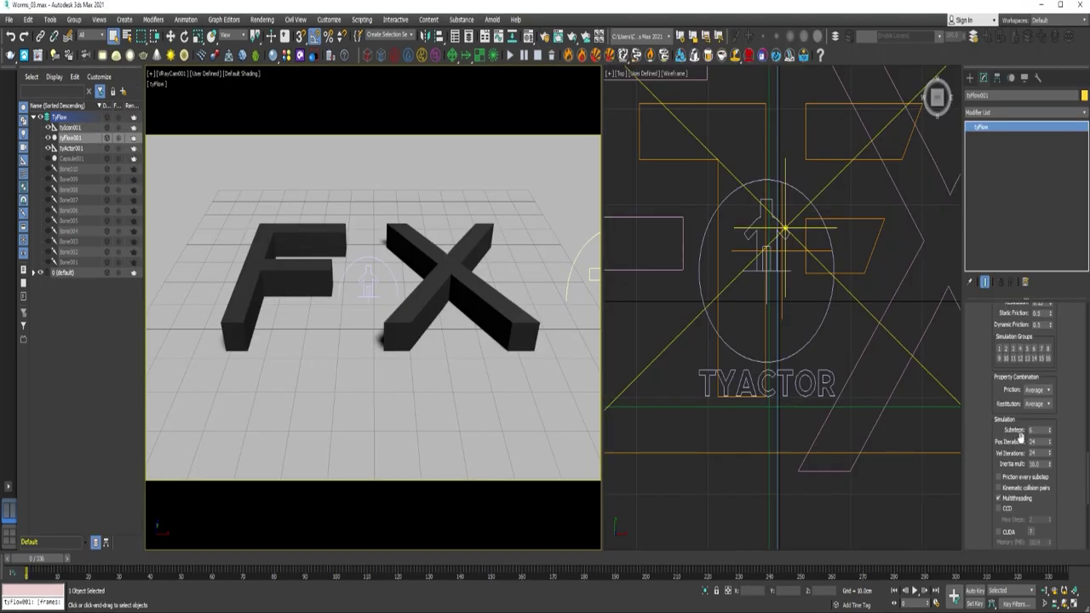
left_click_drag(1052, 482, 1044, 397)
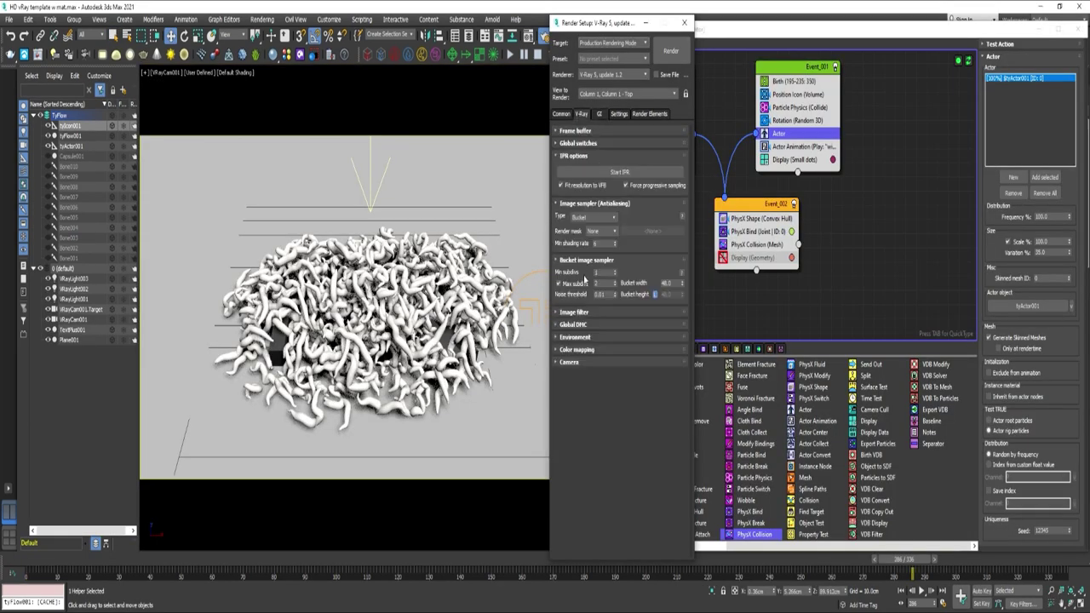
- Examine the V-Ray global illumination settings, including the Light cache and Brute force GI parameters
left_click(599, 114)
left_click(597, 200)
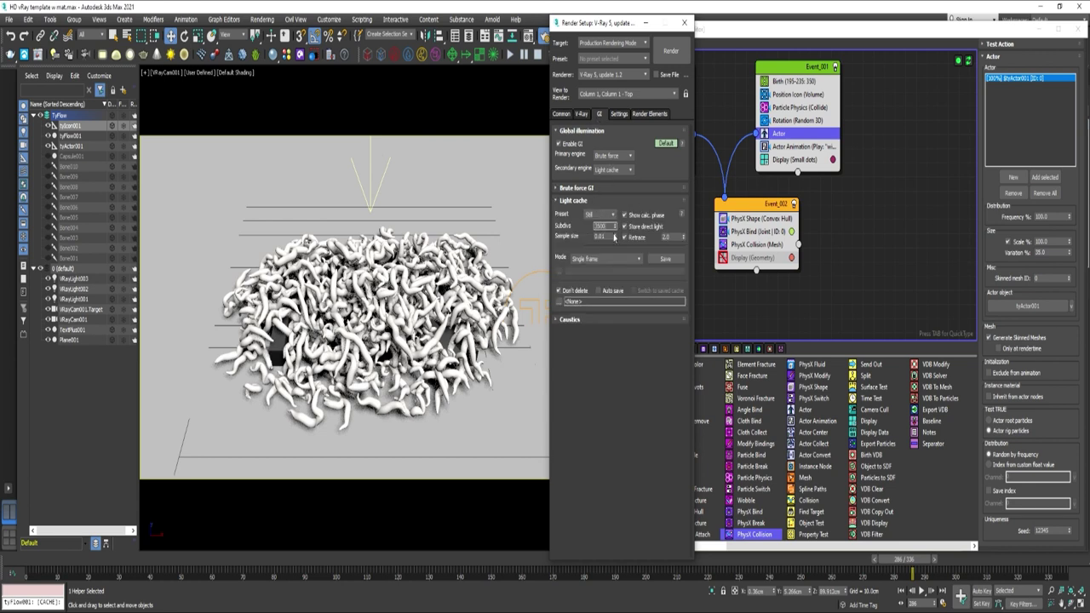
left_click(569, 188)
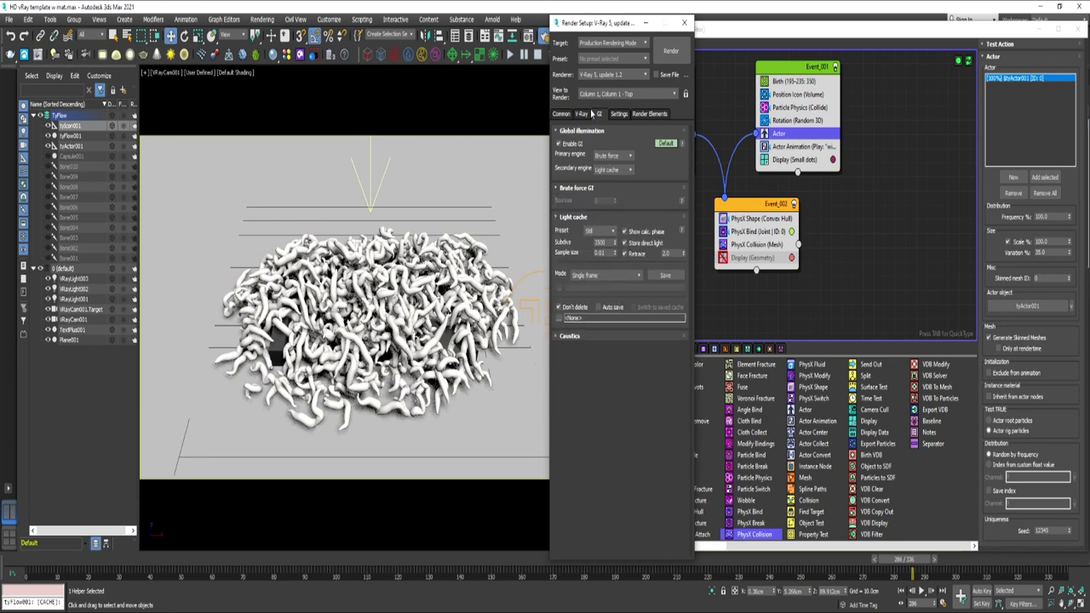
- Make the VRayCam001 view the one to render, show the common render parameters, and render the current frame
left_click(562, 114)
left_click(524, 107)
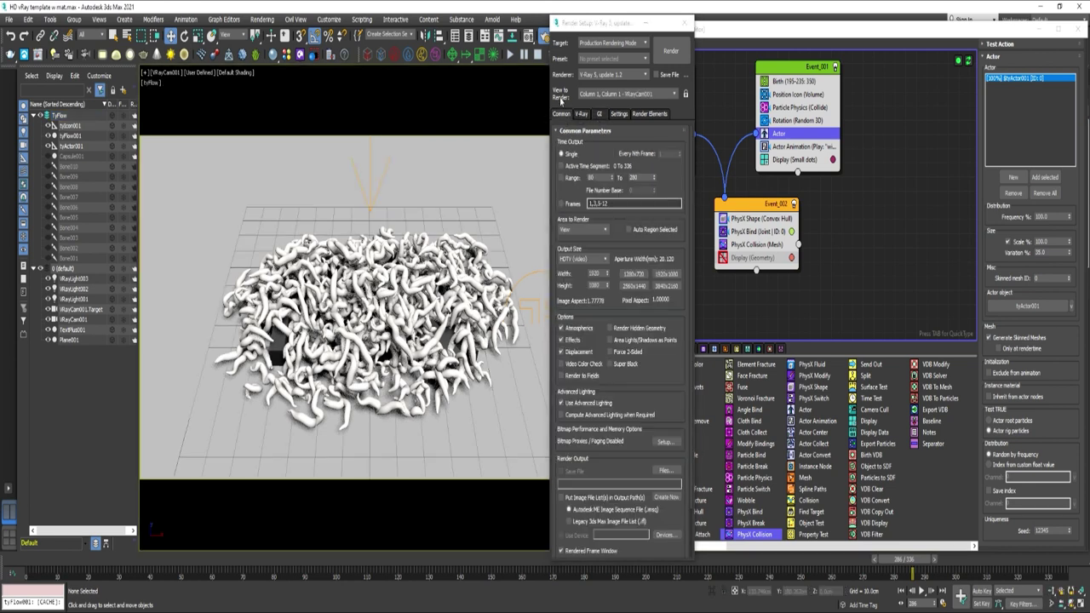
left_click(670, 52)
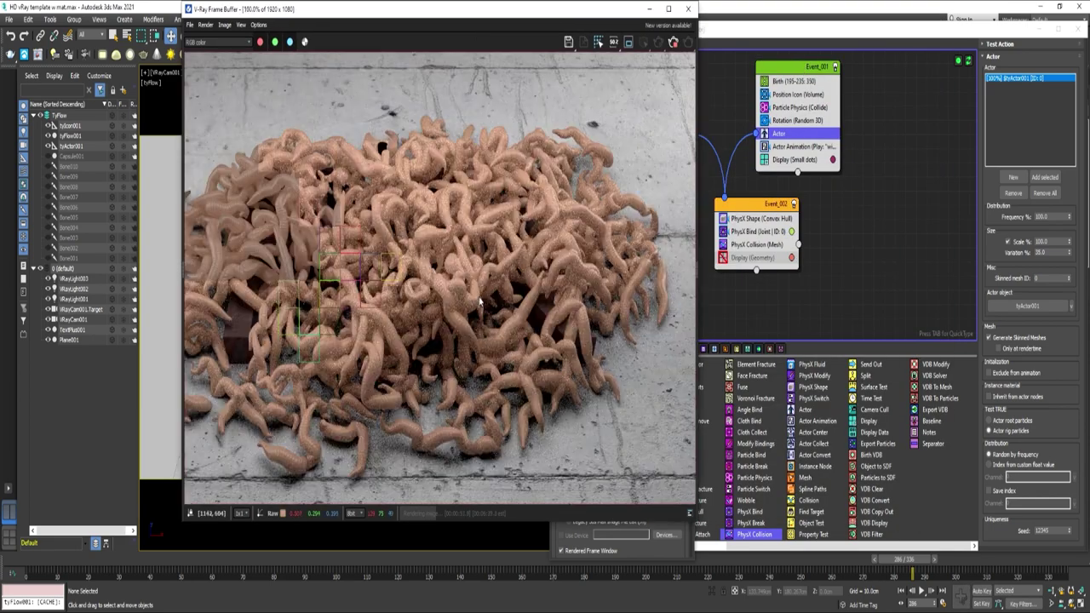